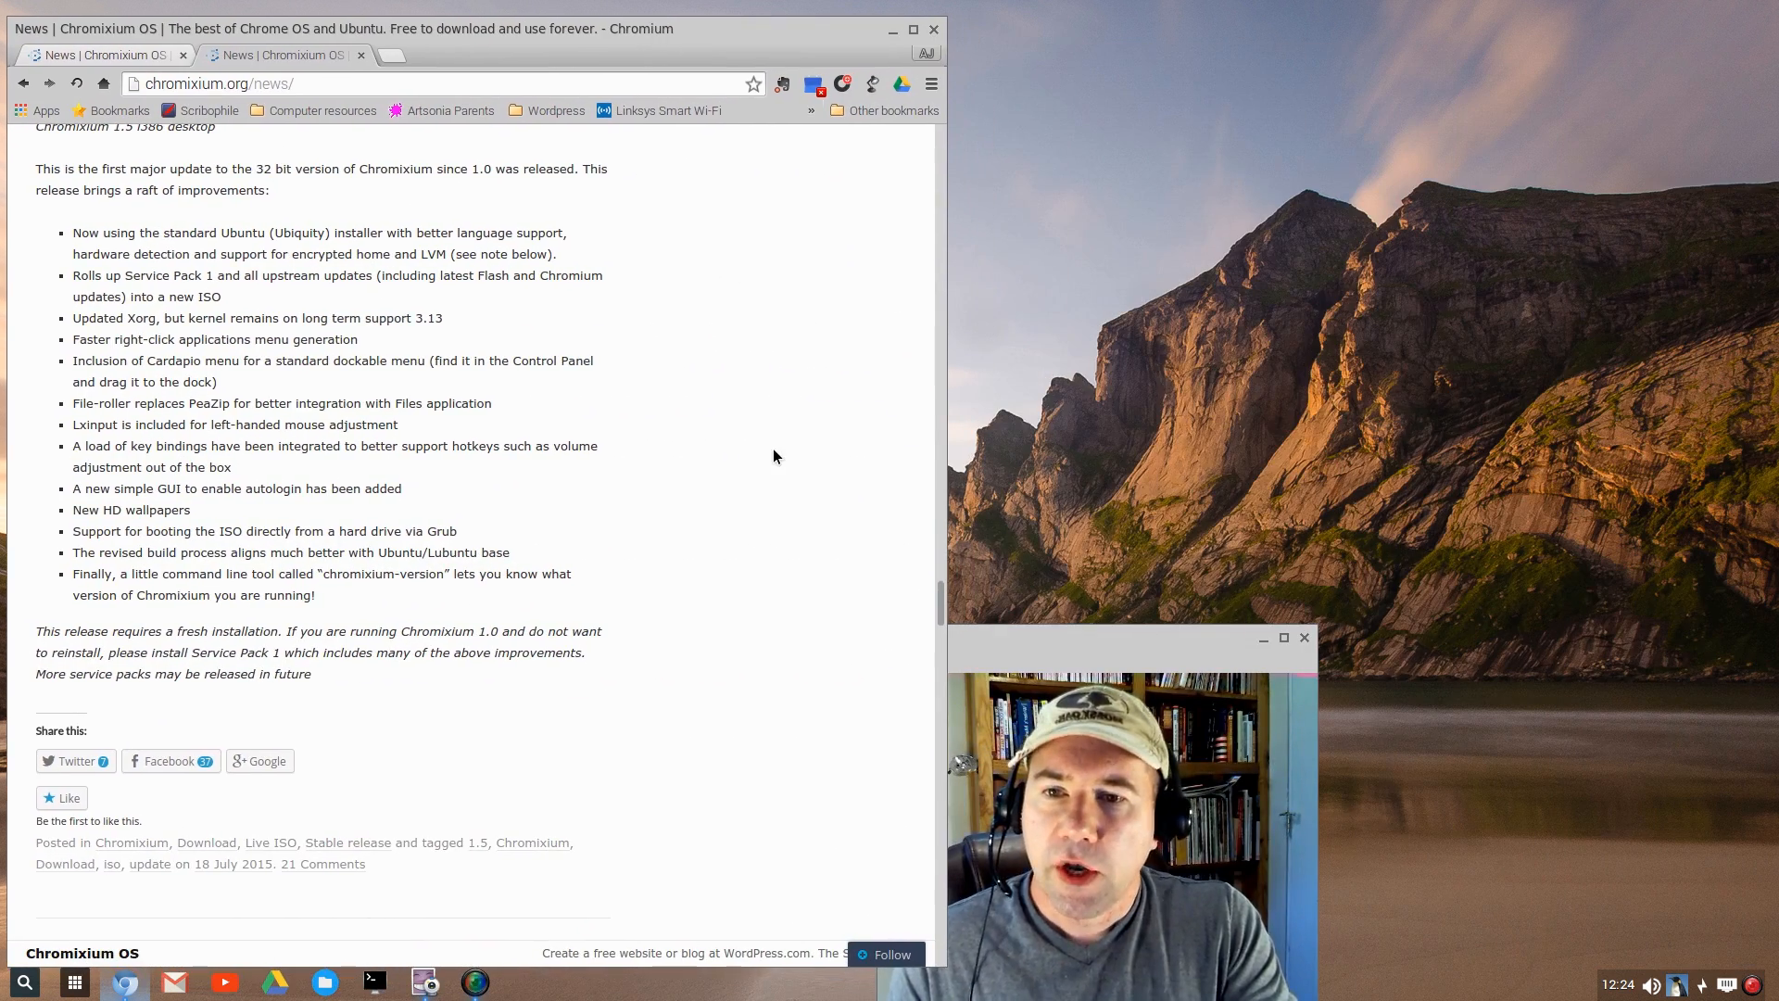
Read the Chromixium 1.5 i386 release announcement and its list of improvements on the news page
scroll(743, 428, up, 6)
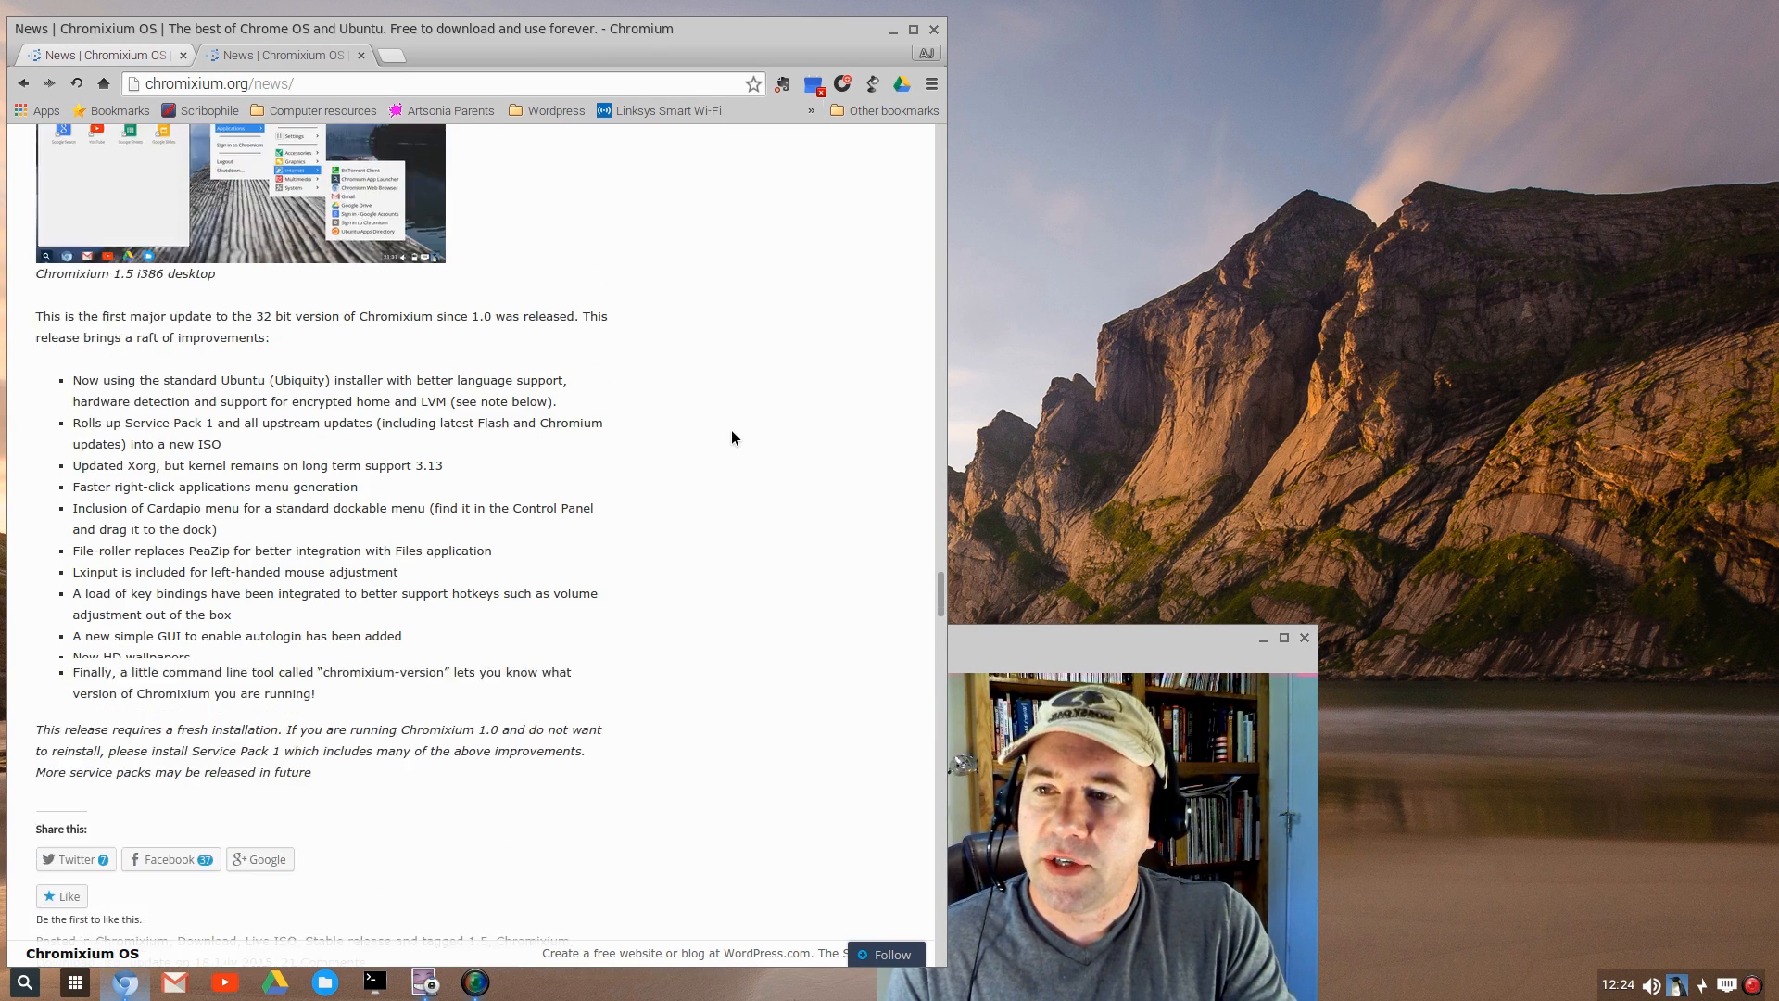
scroll(724, 433, up, 2)
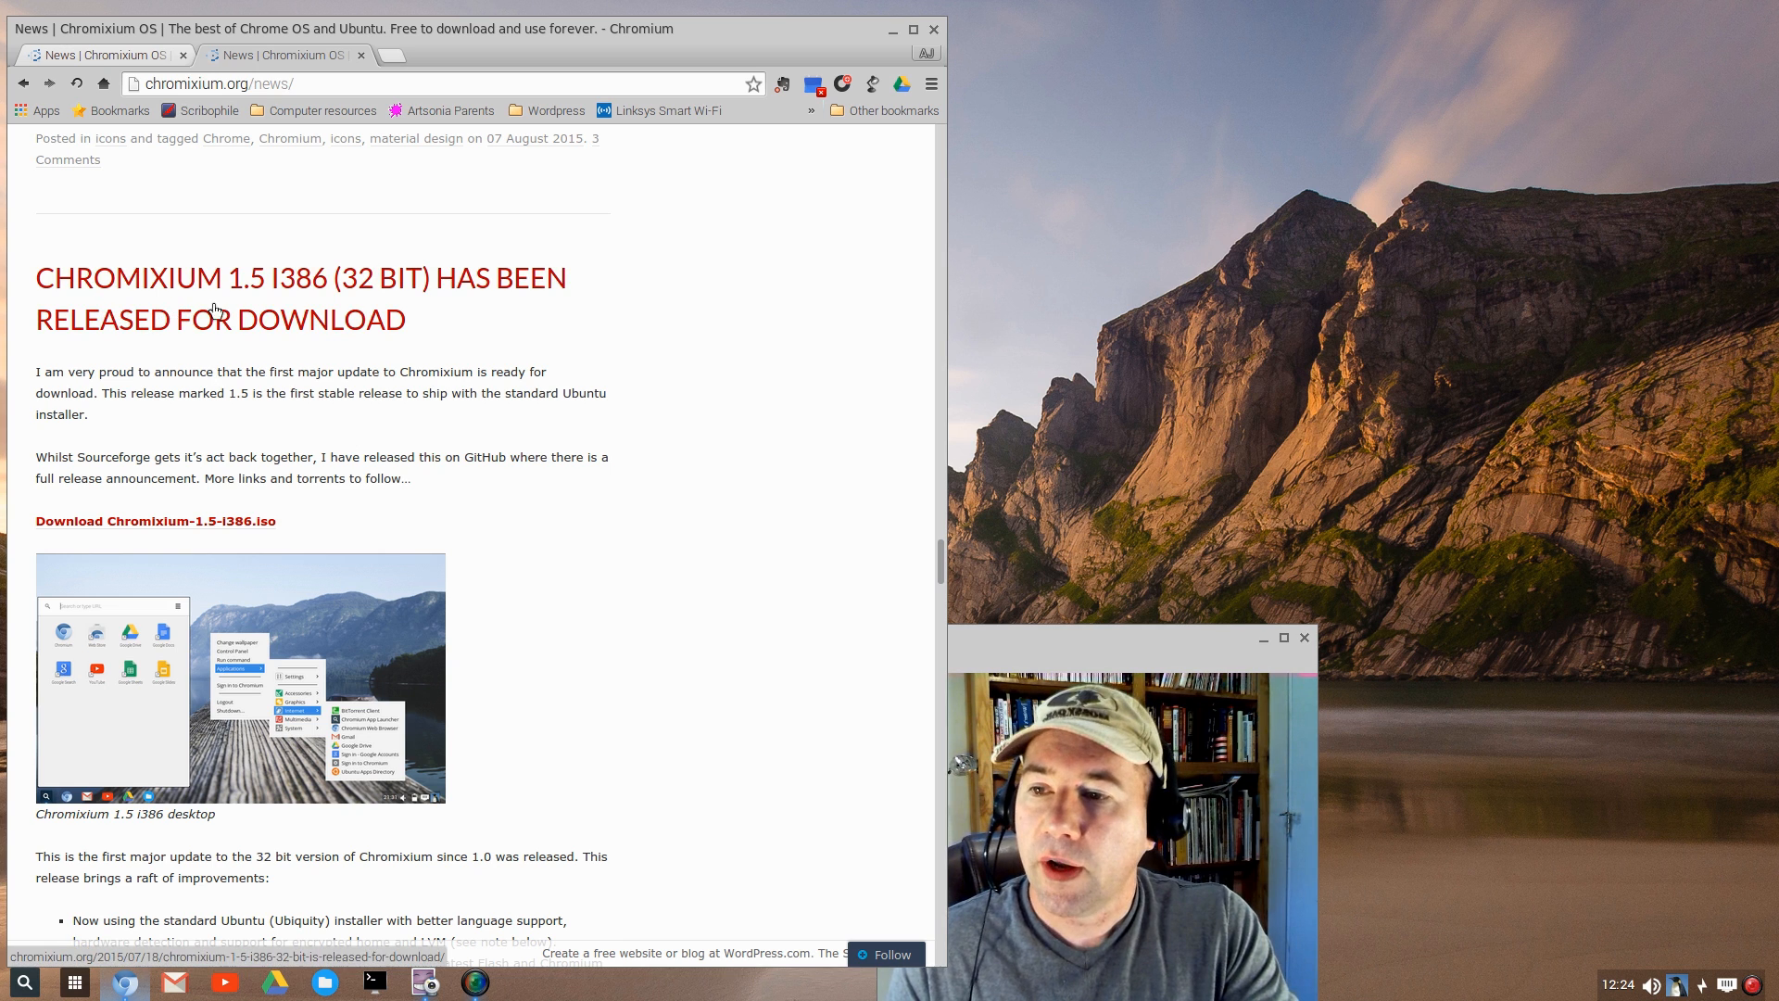
scroll(725, 520, down, 3)
scroll(730, 526, down, 2)
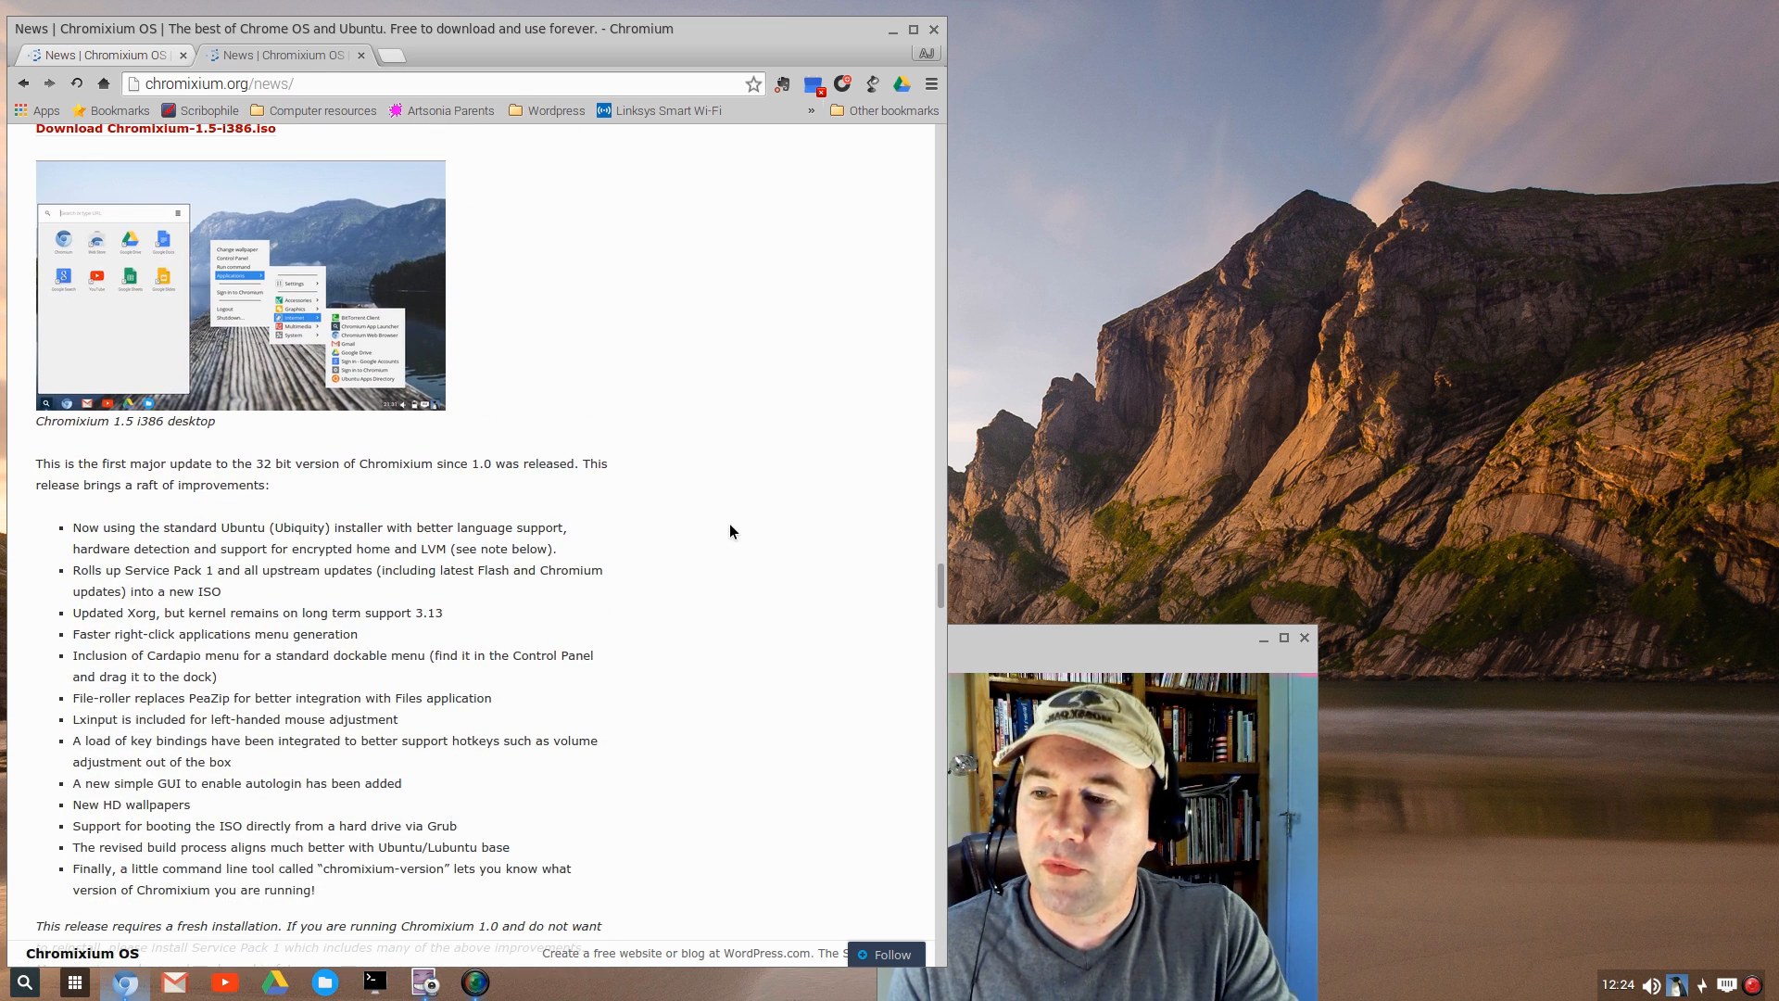
scroll(730, 526, down, 2)
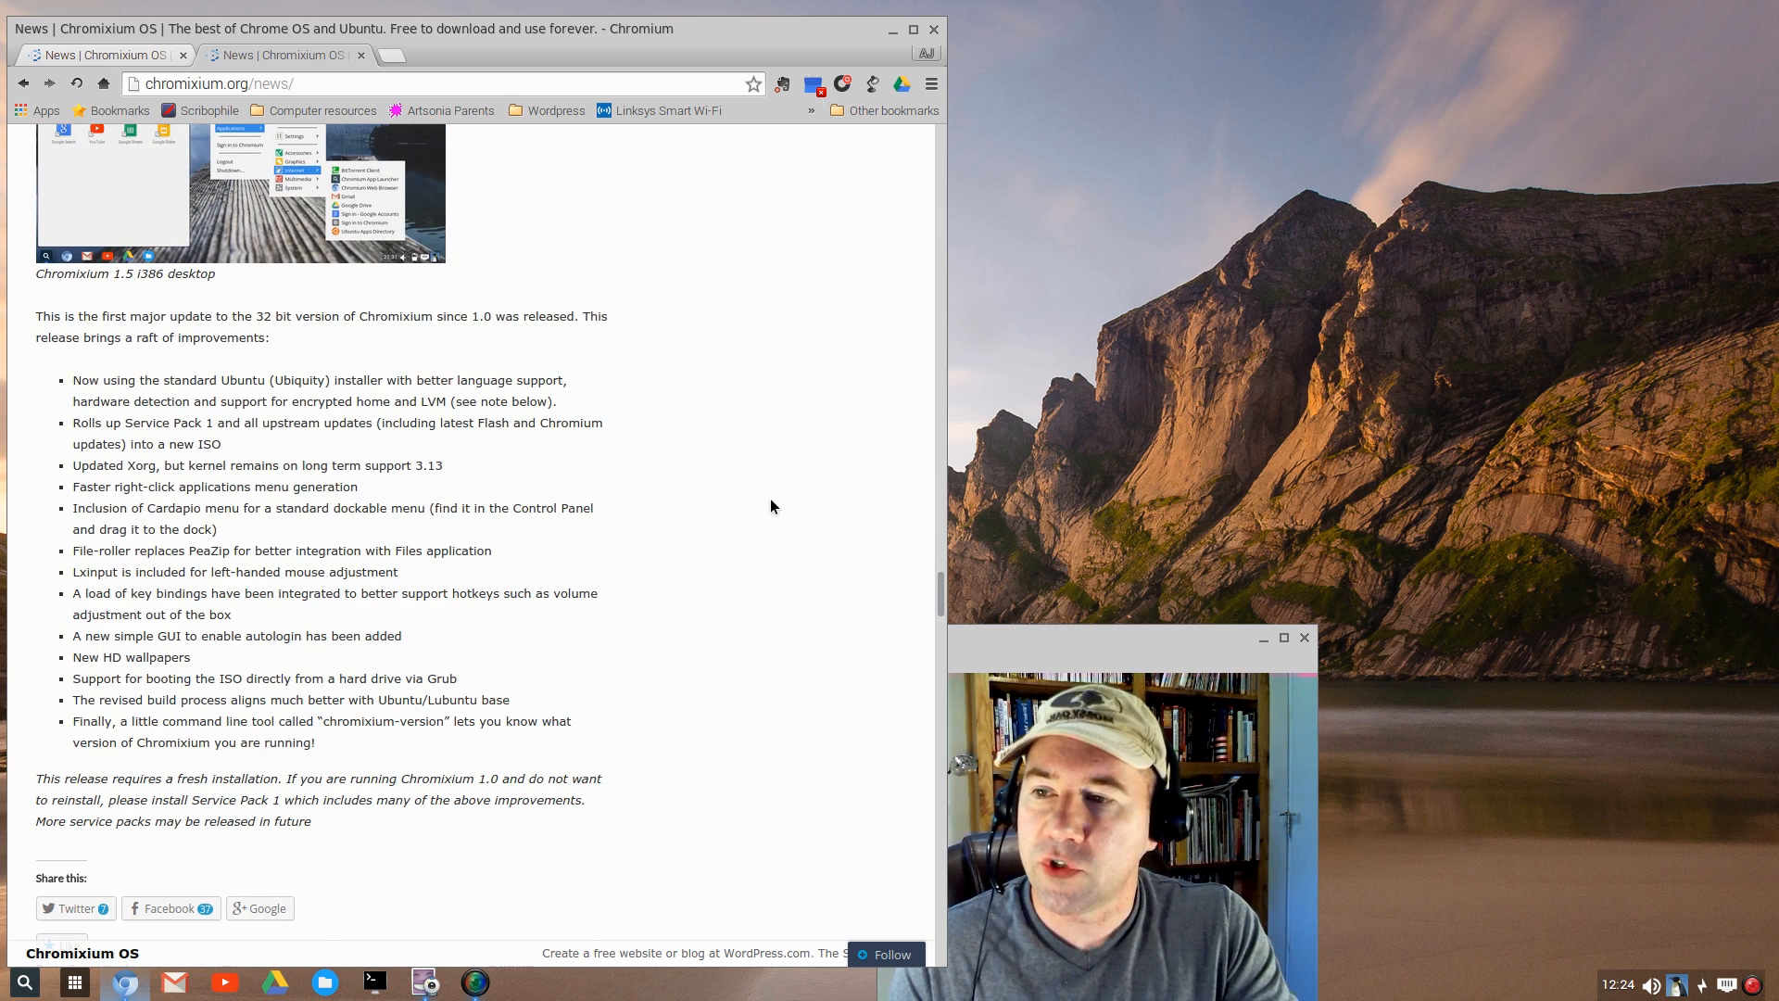
scroll(769, 501, down, 2)
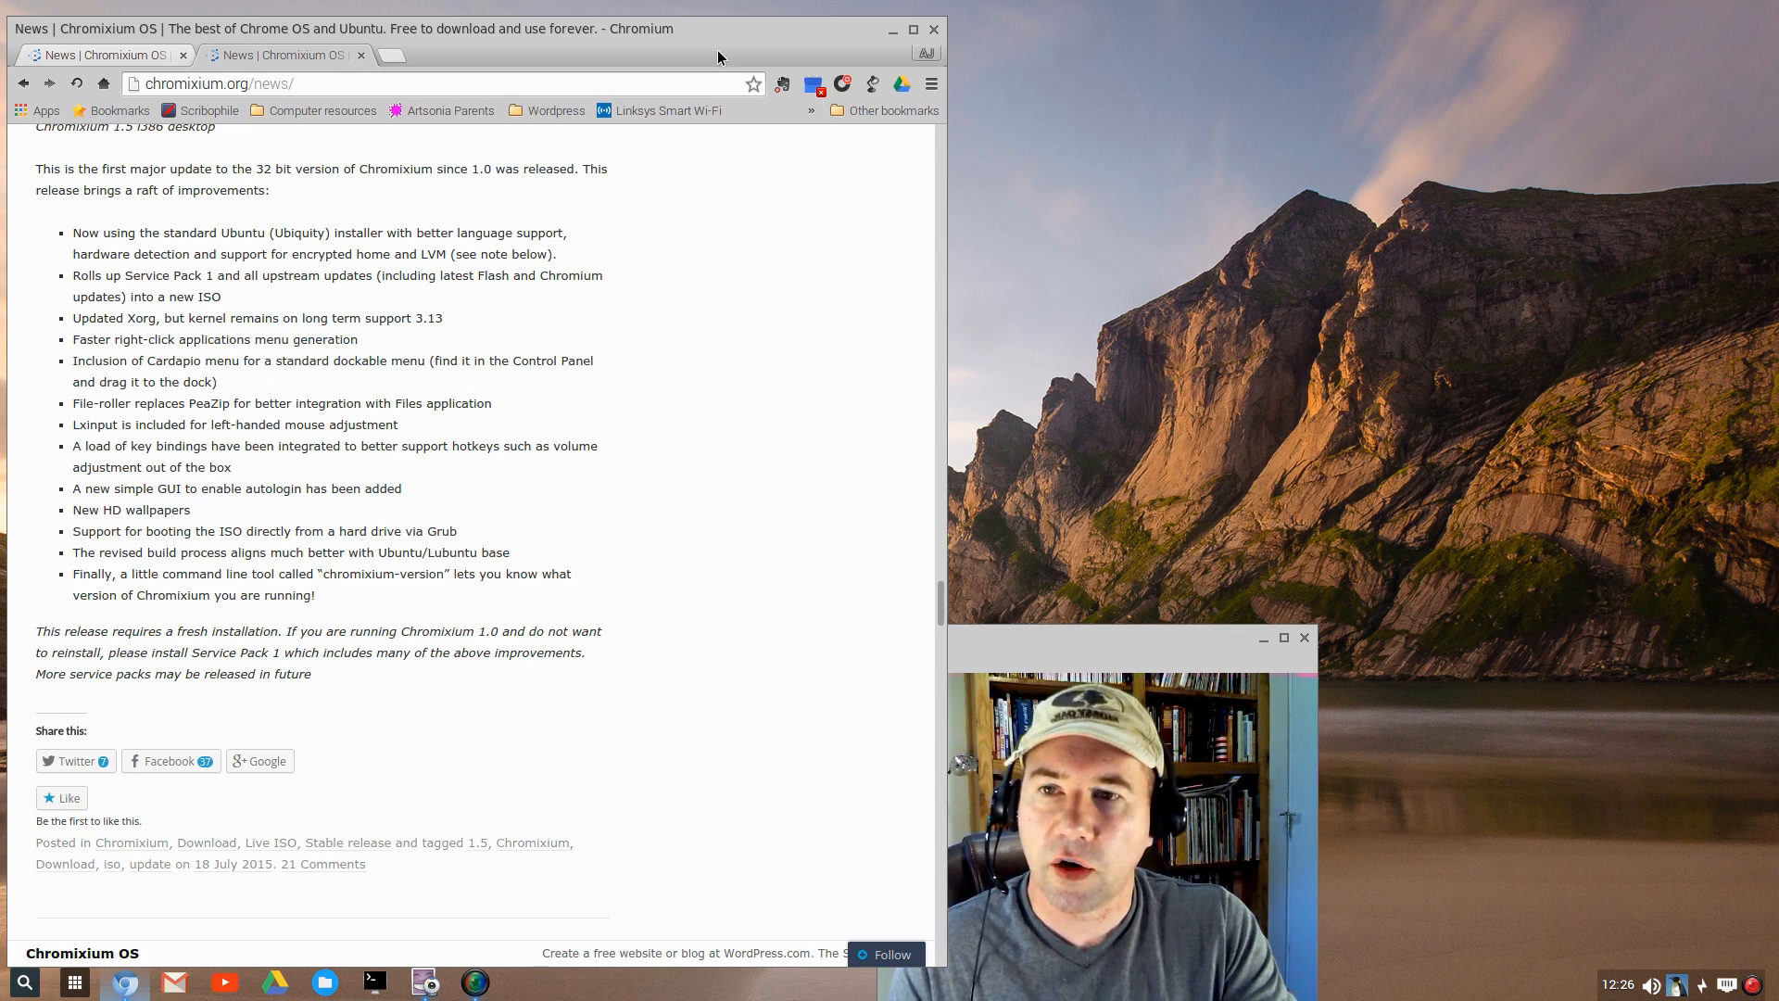
Show the desktop and look over the web app launcher and the Cardapio applications menu
key(super+d)
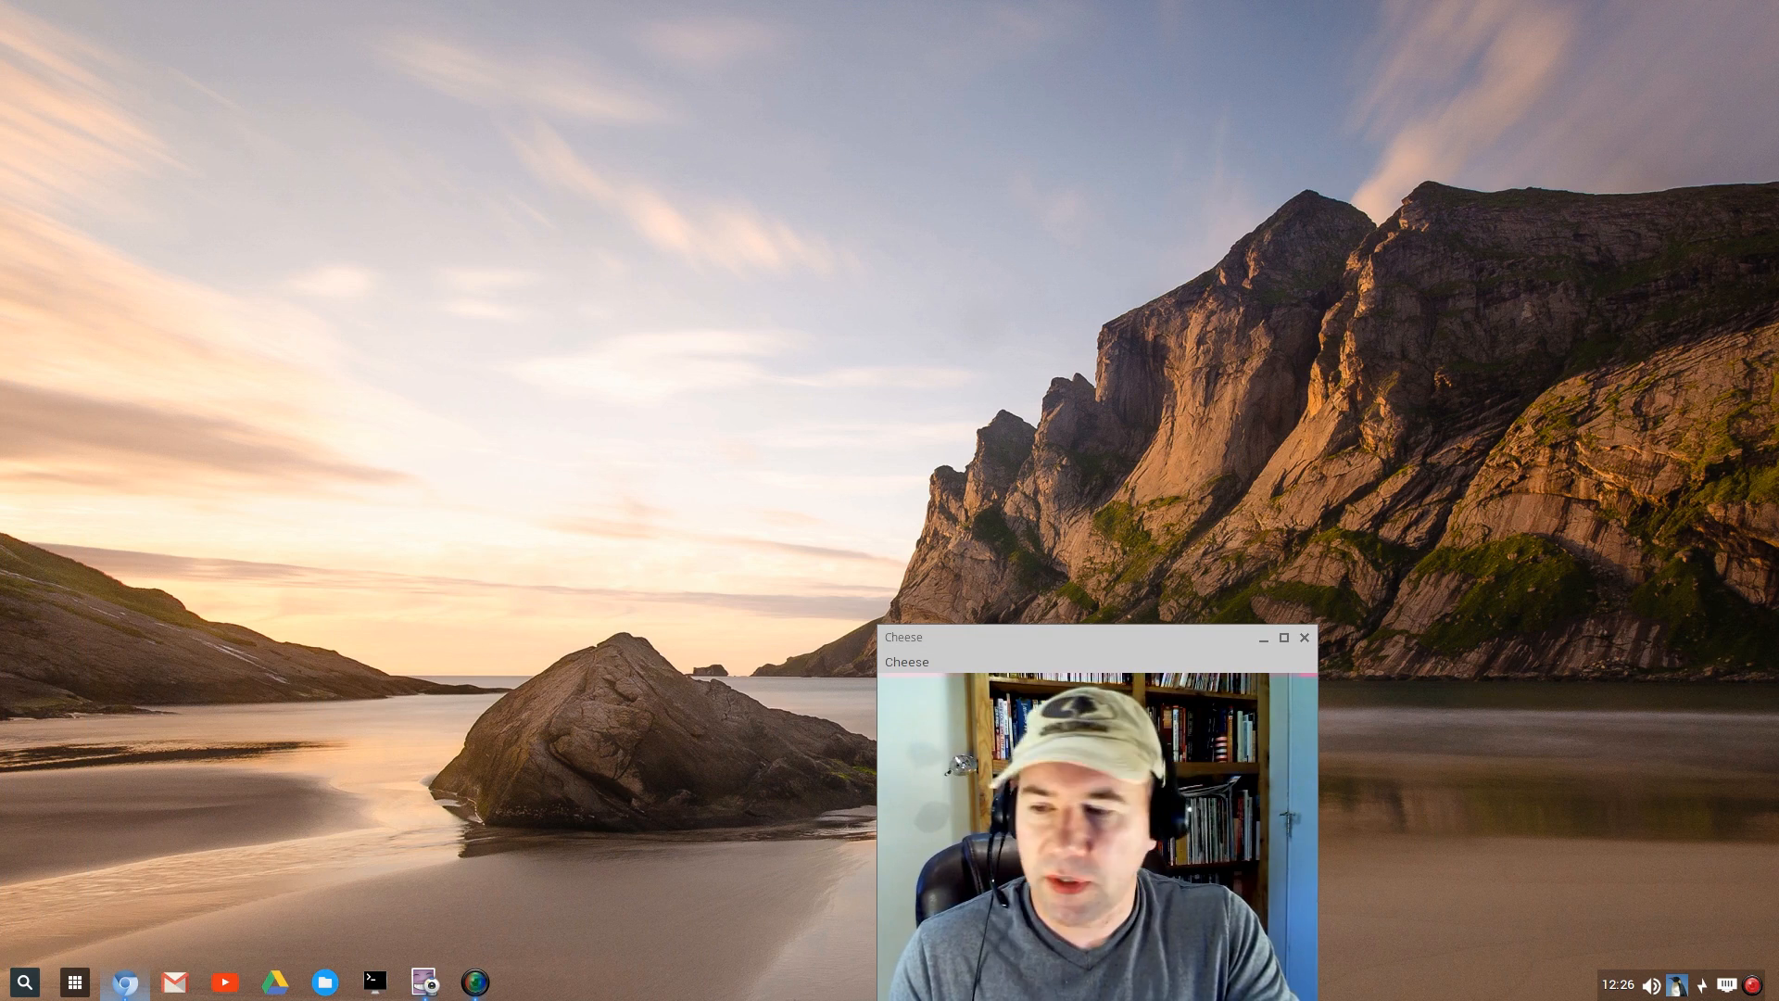
click(22, 984)
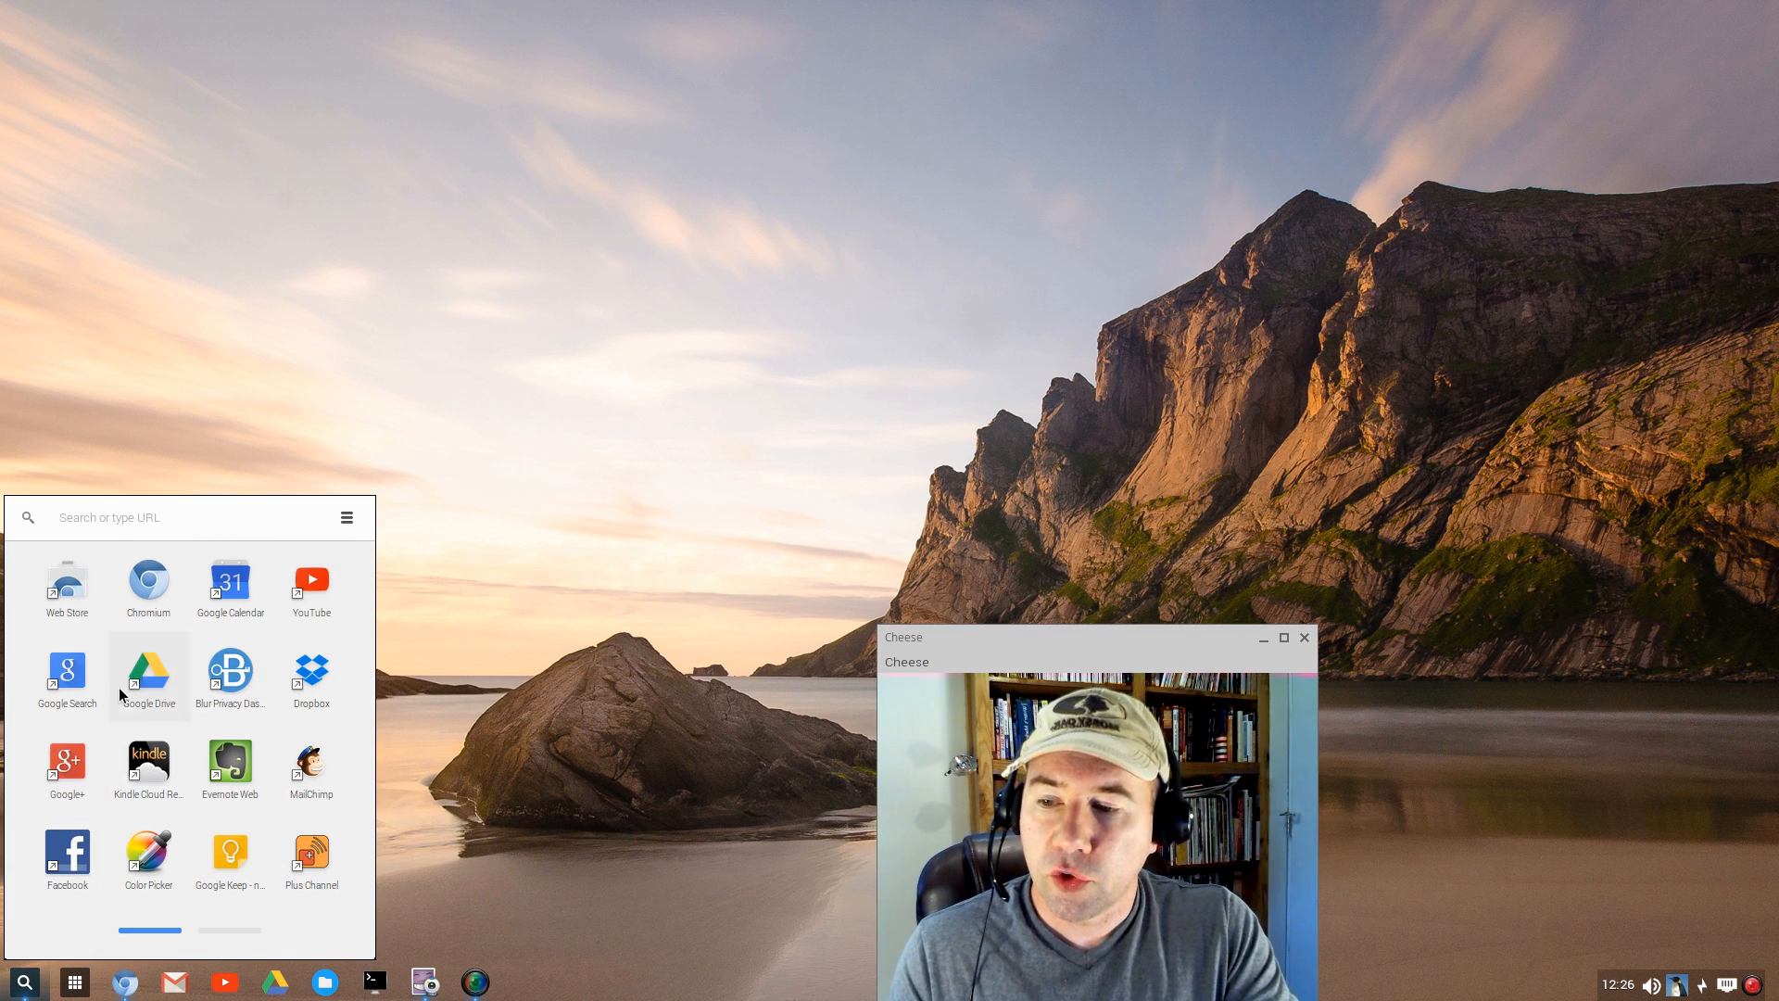
click(452, 874)
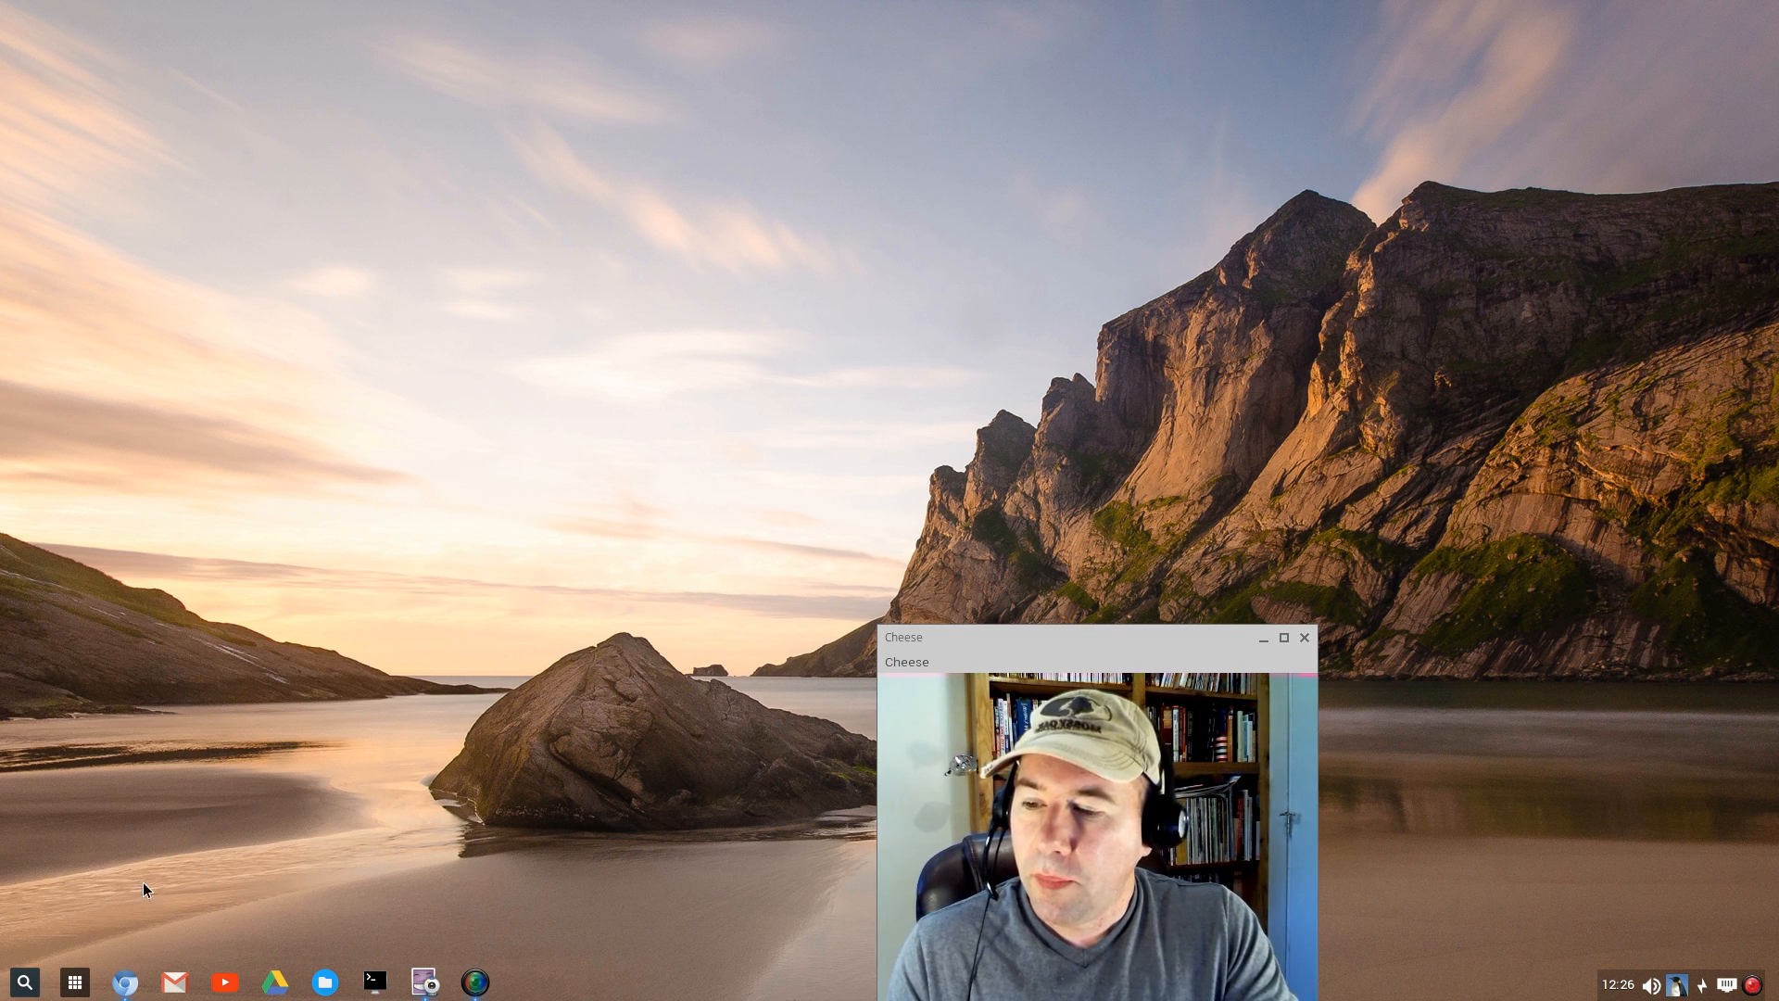
click(79, 988)
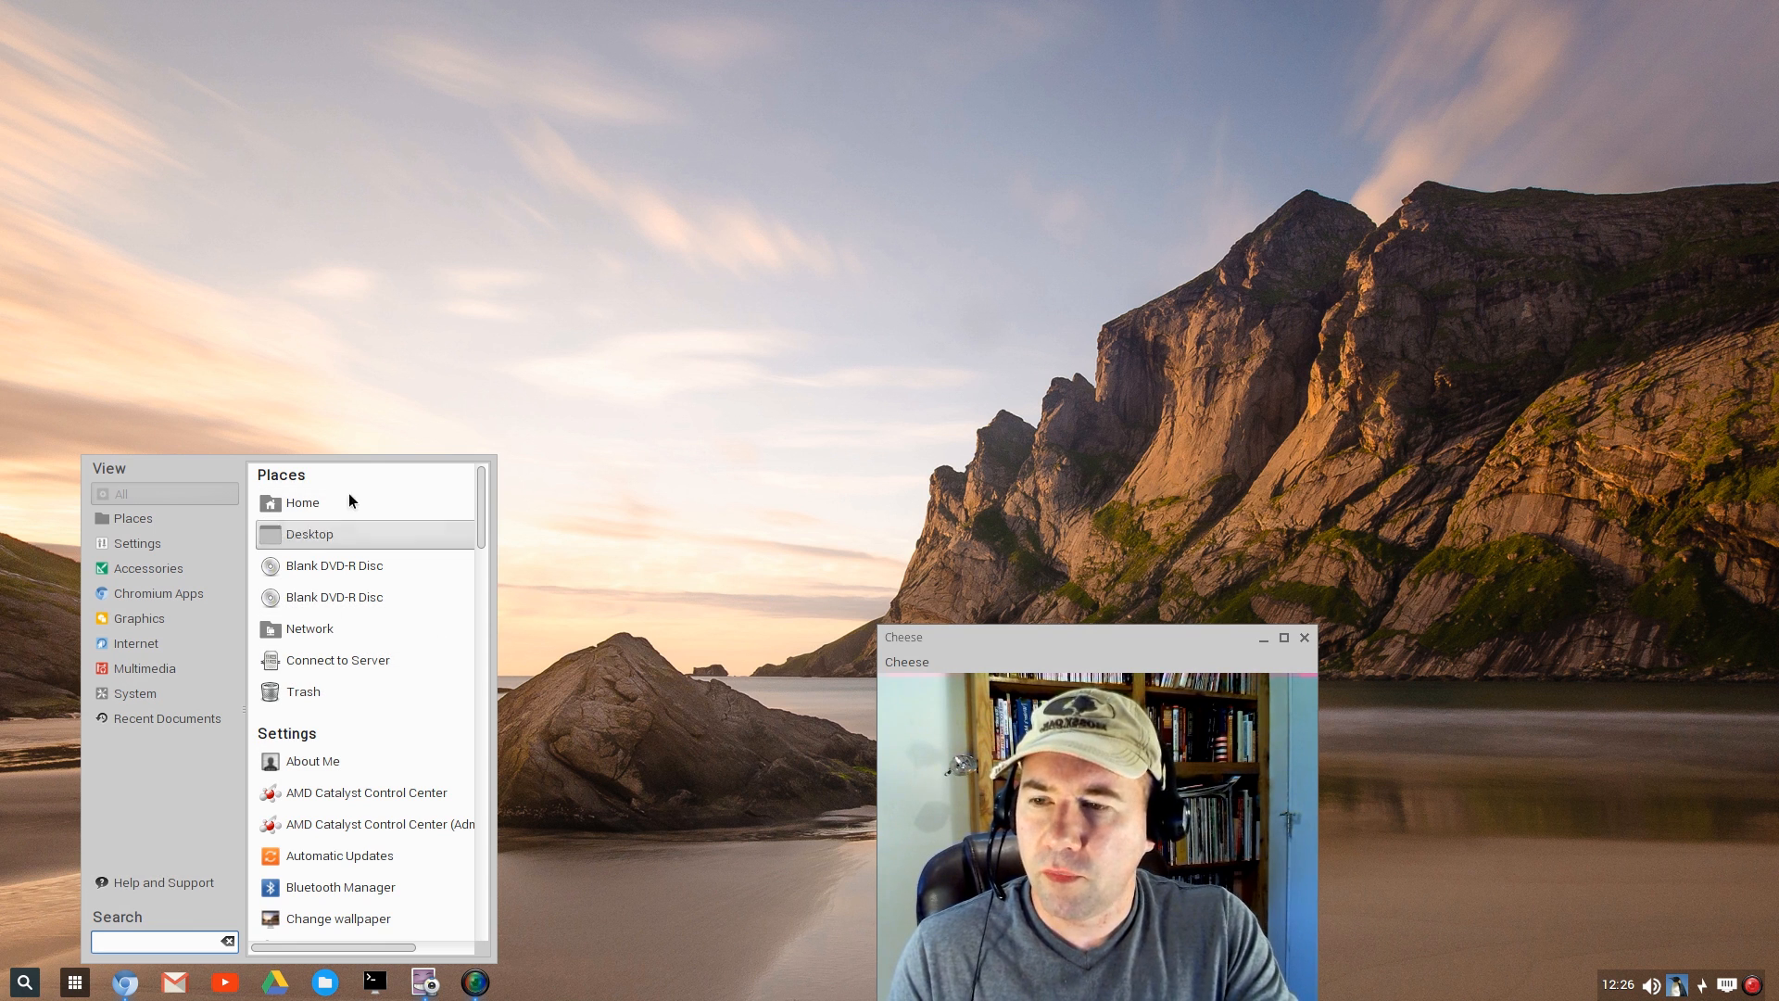
click(466, 291)
Look at the Graphics applications offered in the desktop's context menu, leaving it without launching anything
right_click(466, 291)
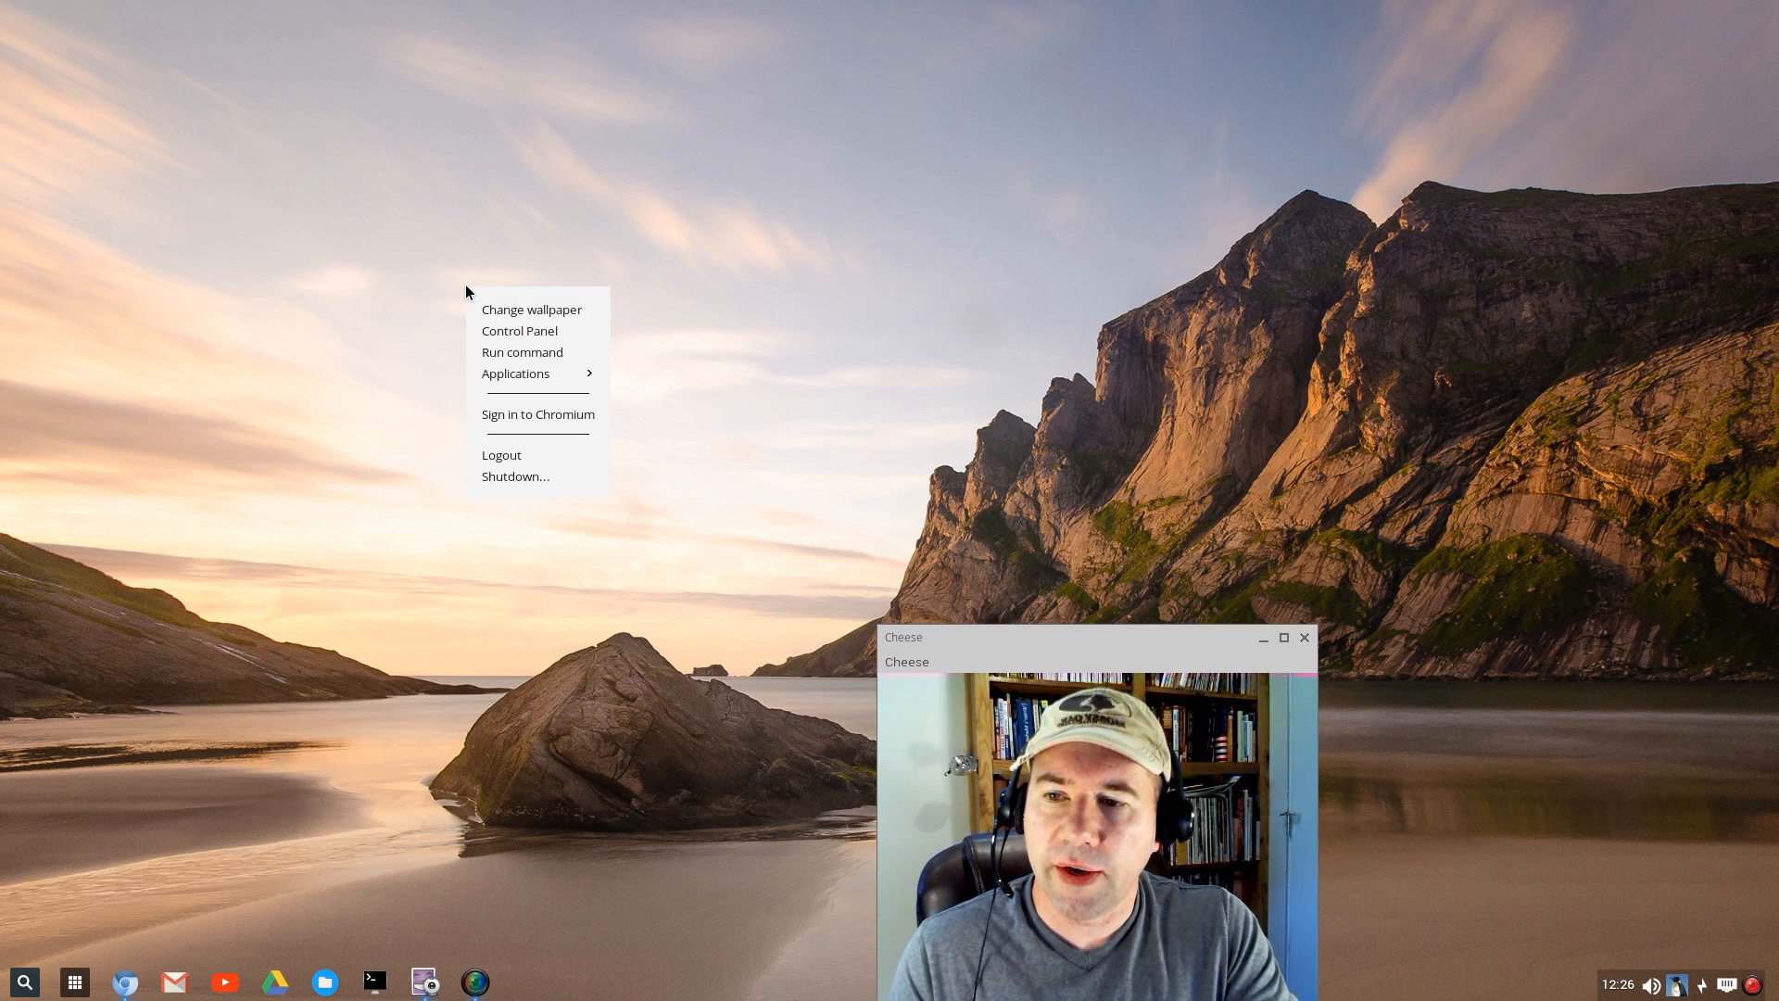
mouse_move(504, 378)
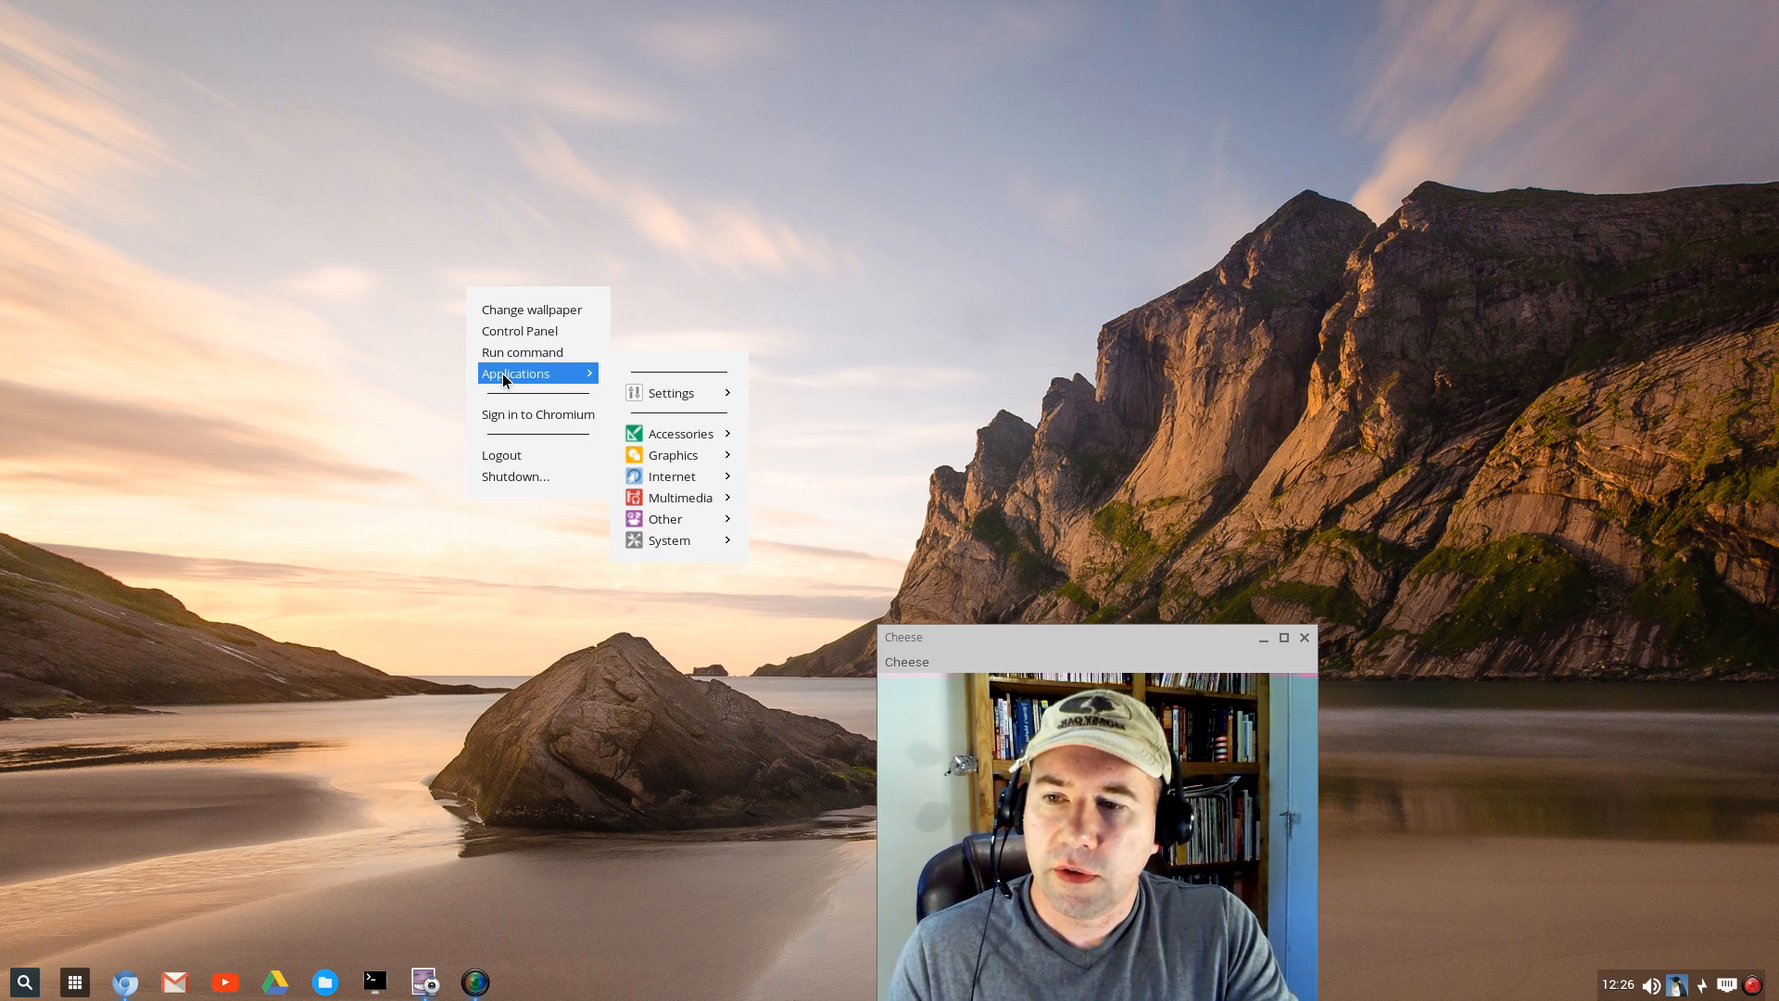
mouse_move(669, 455)
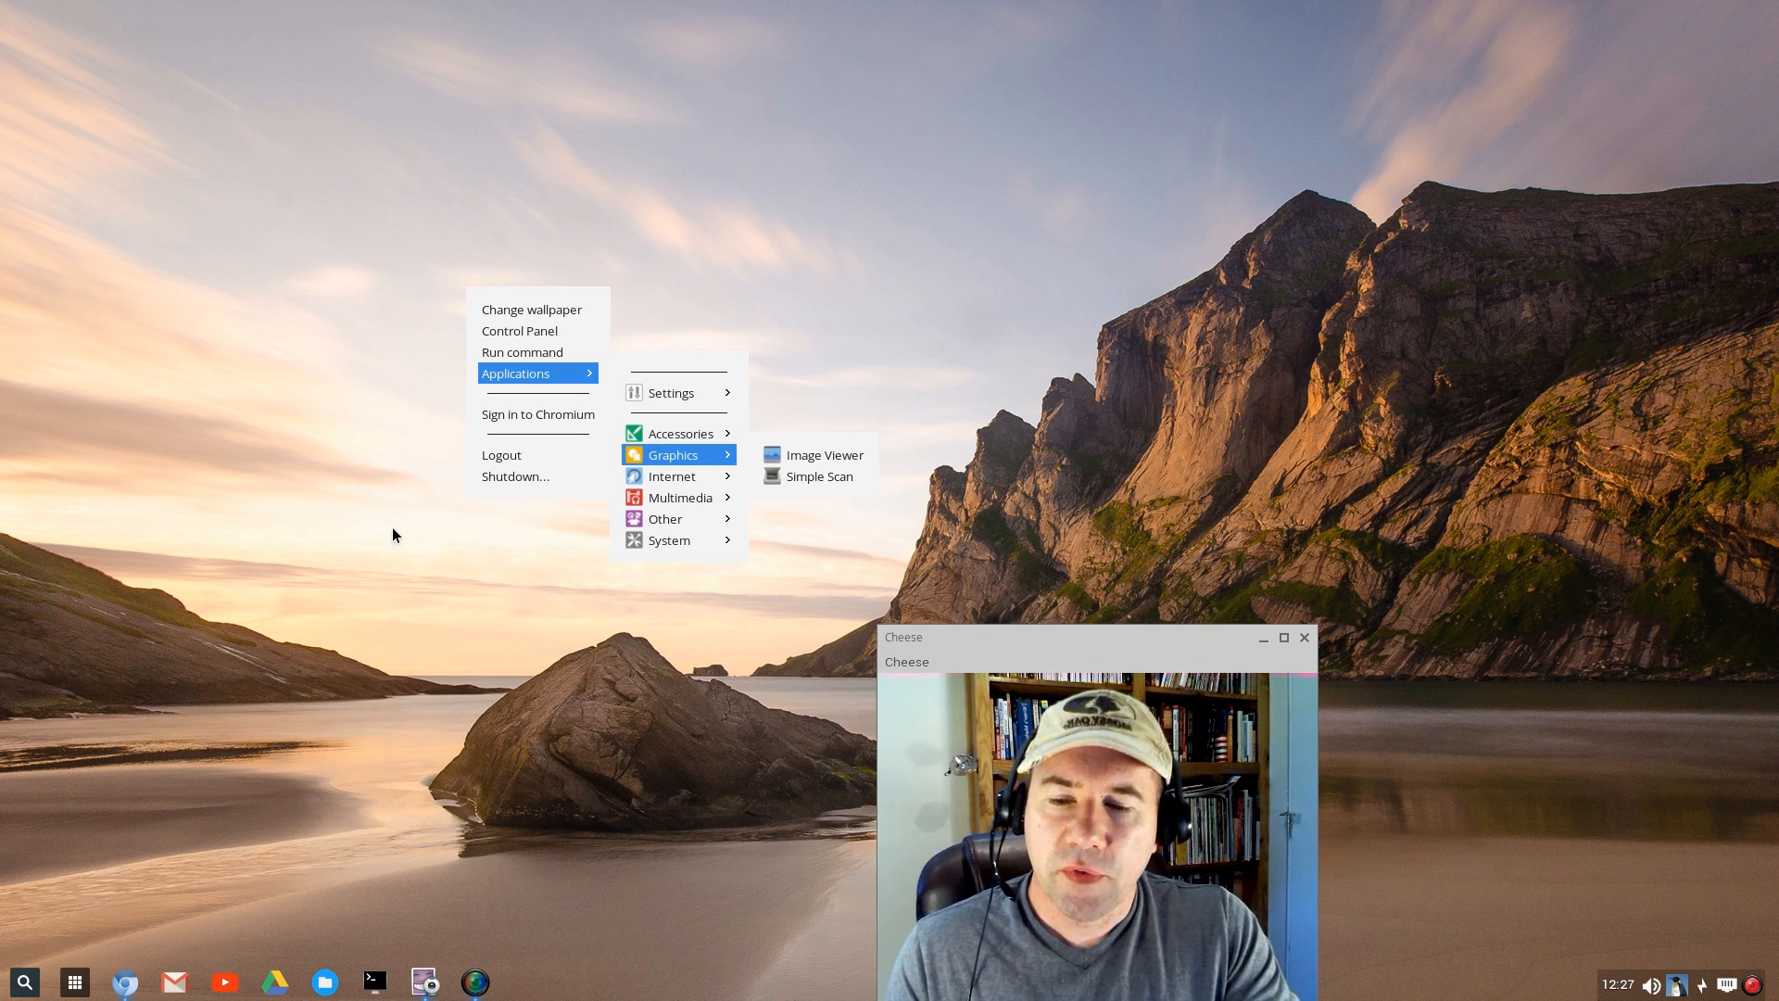
click(334, 500)
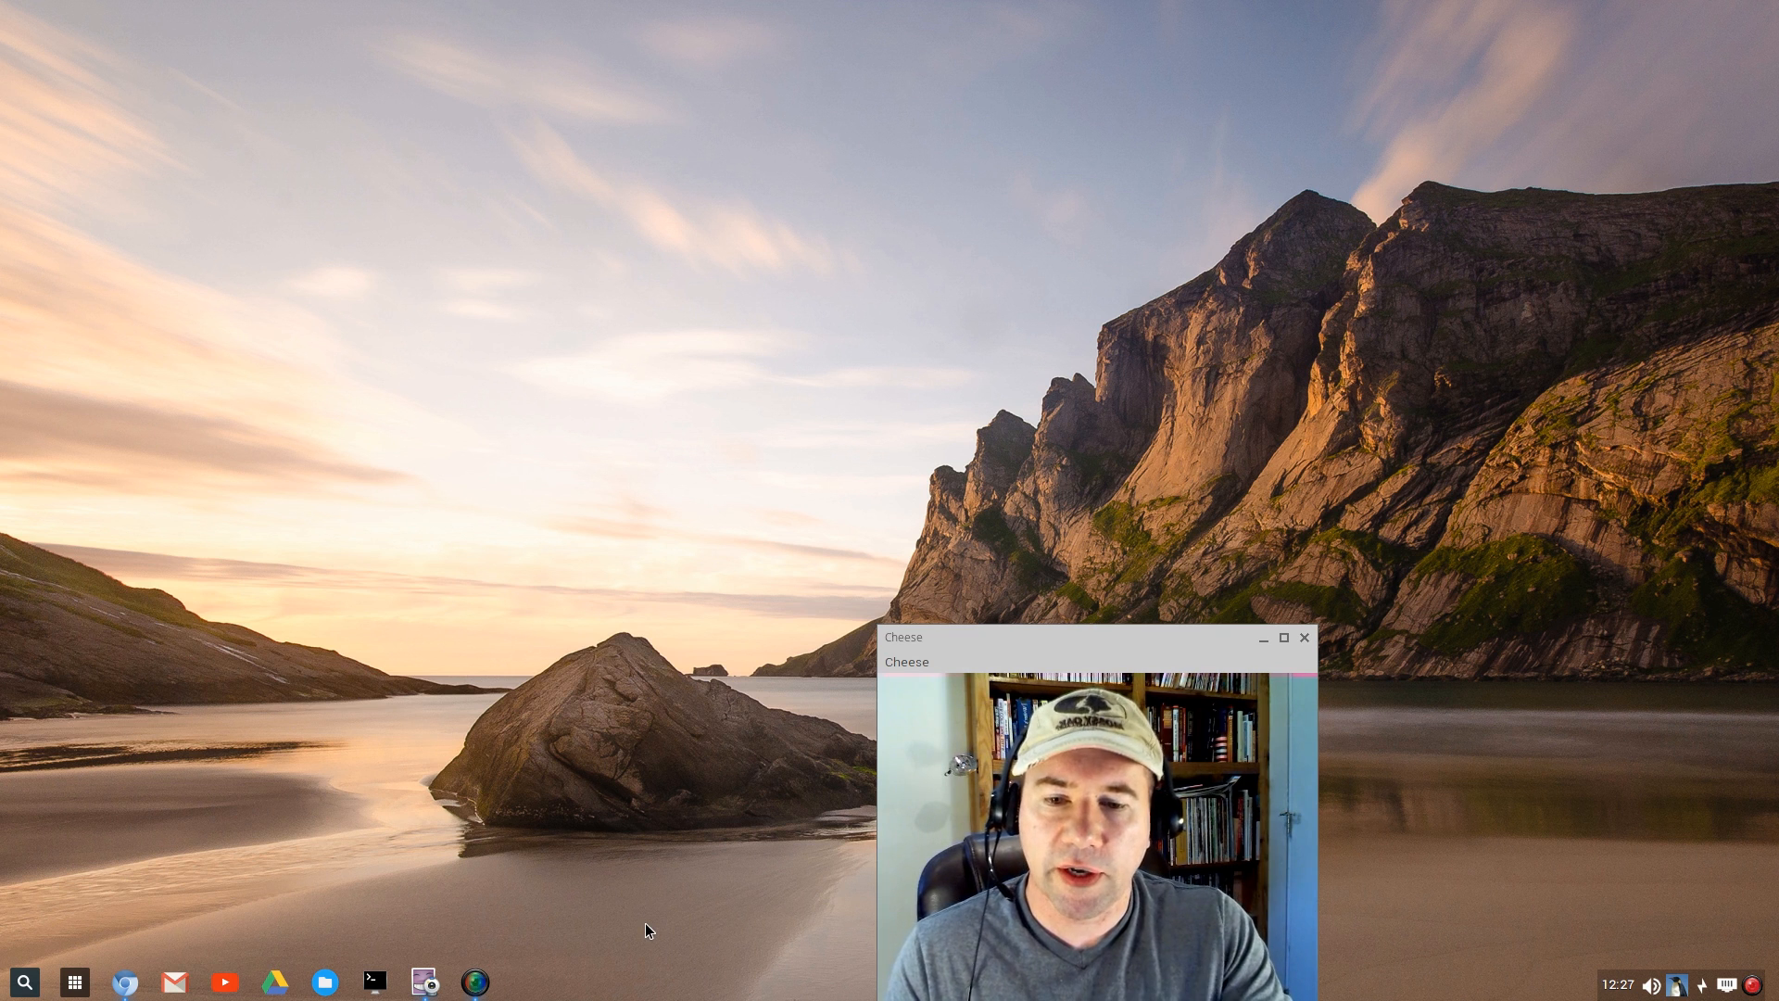
Look through the full list of entries in the Cardapio applications menu and close it
click(72, 988)
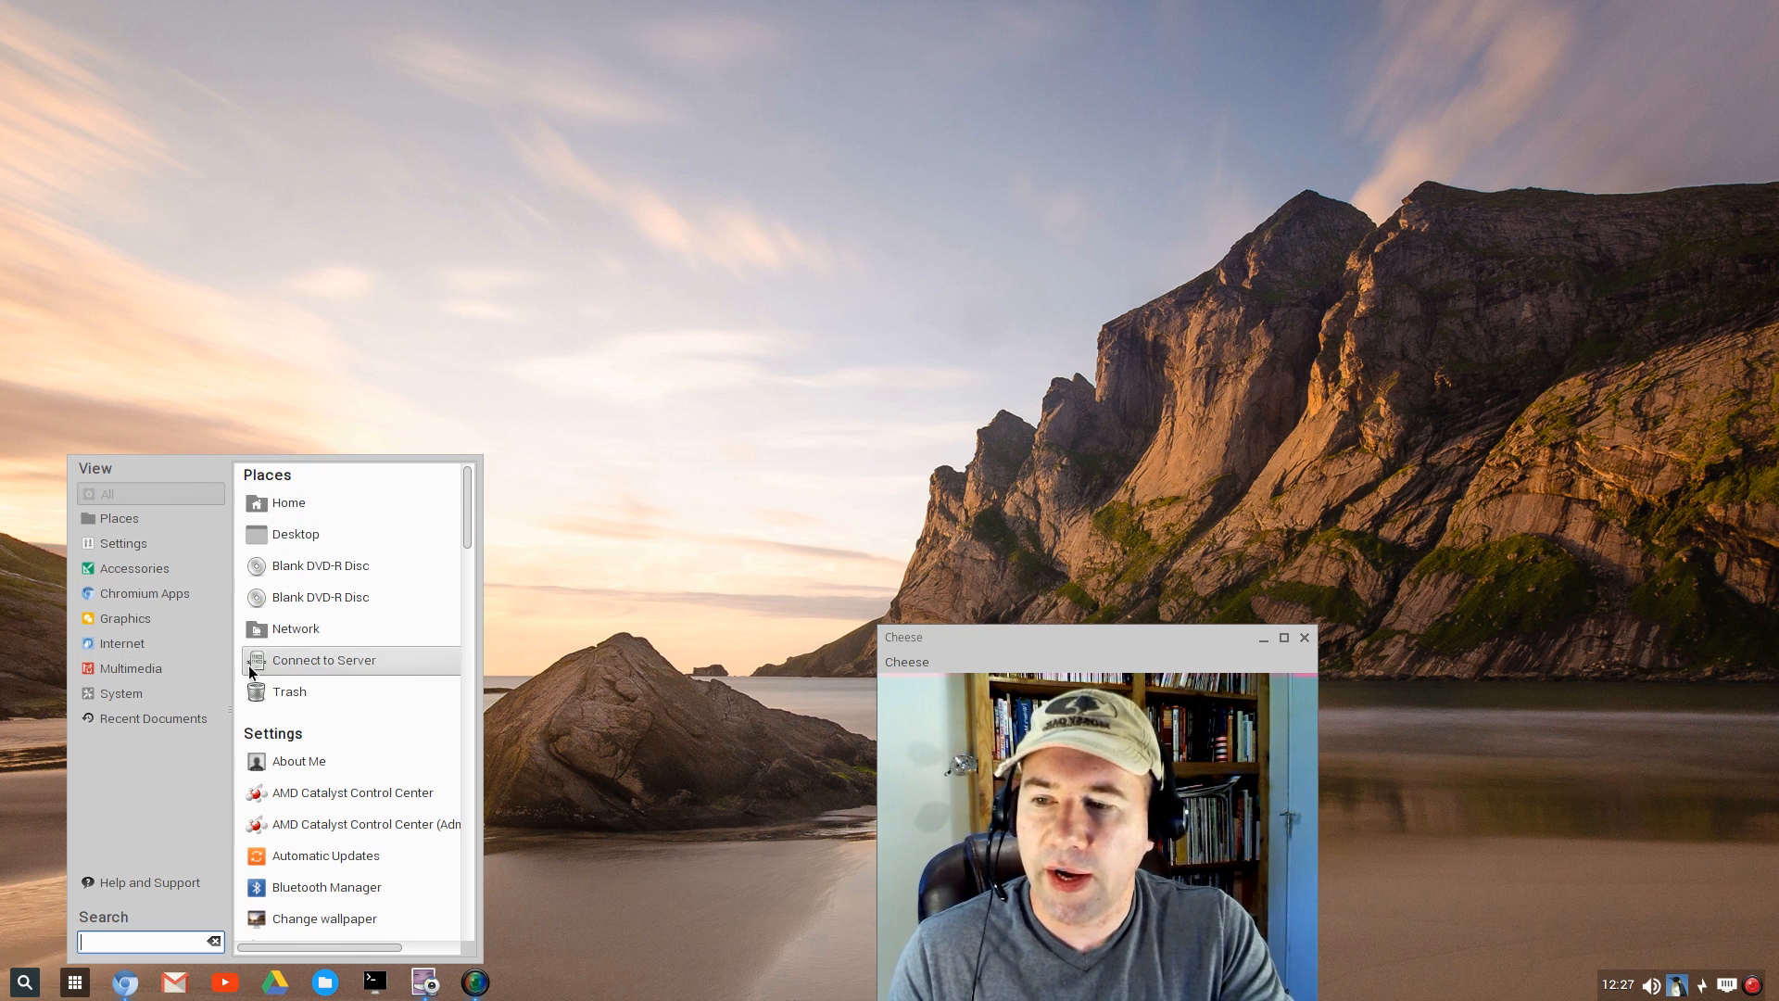
scroll(325, 696, down, 5)
scroll(325, 705, down, 10)
scroll(330, 715, up, 5)
scroll(339, 726, up, 10)
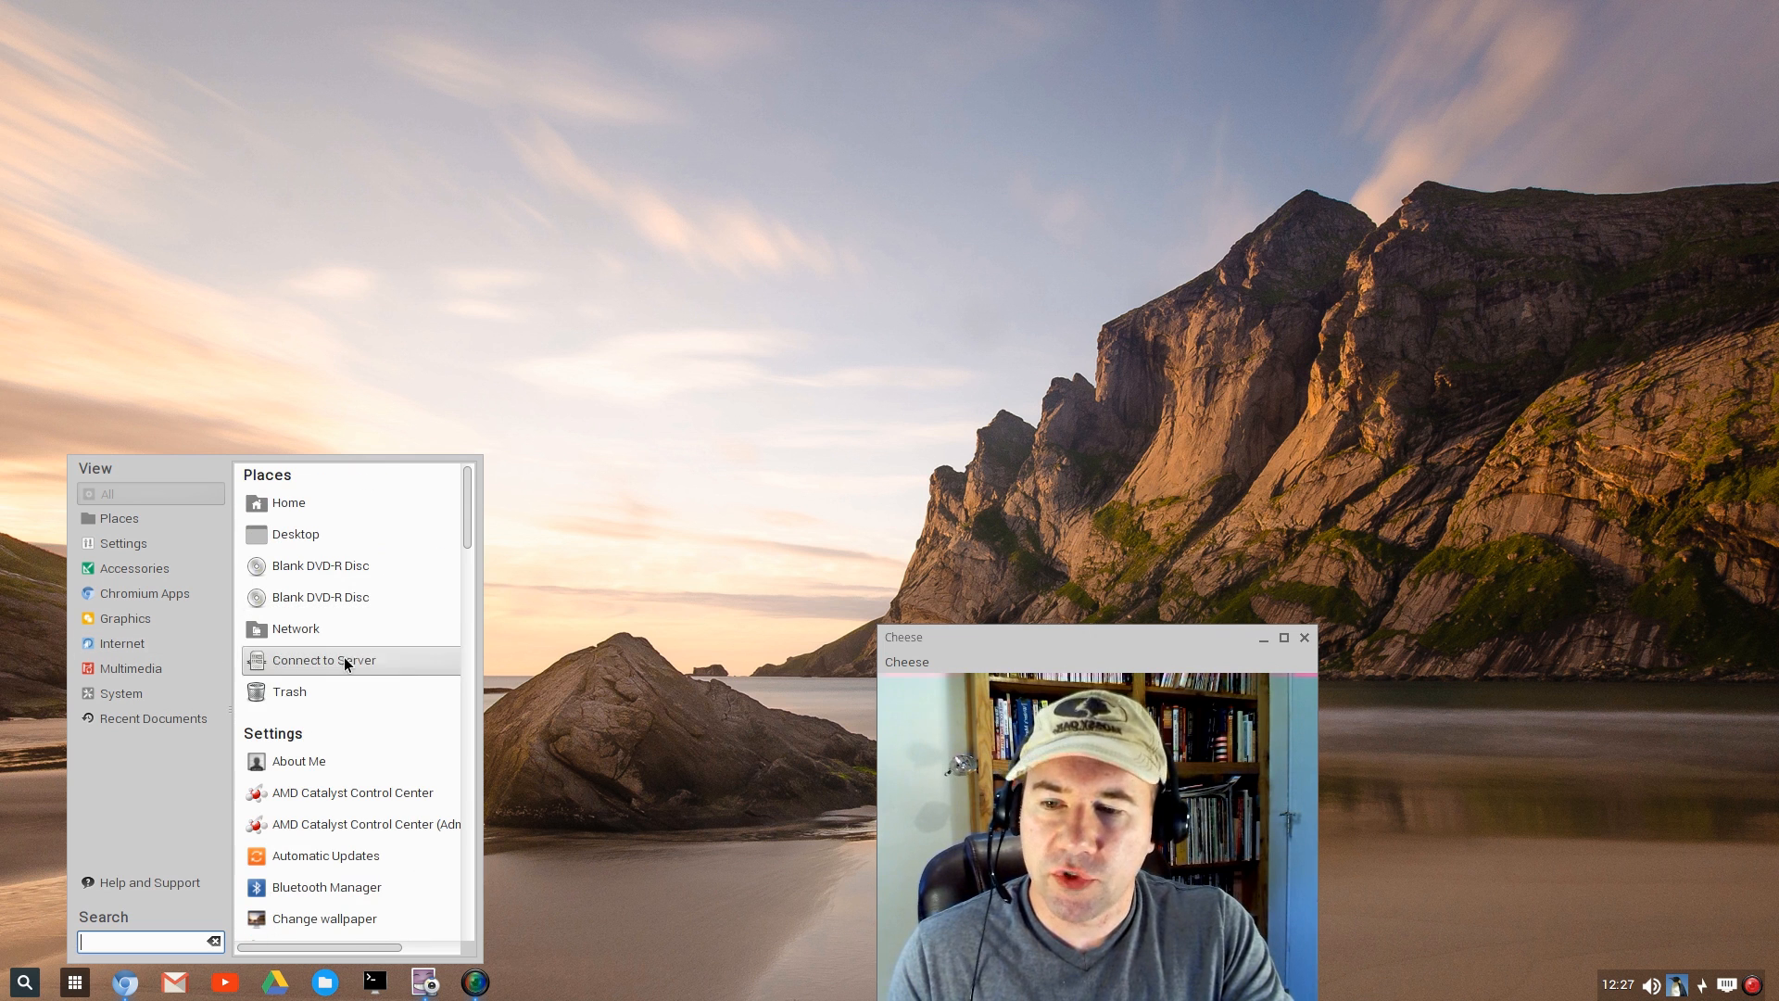
click(558, 641)
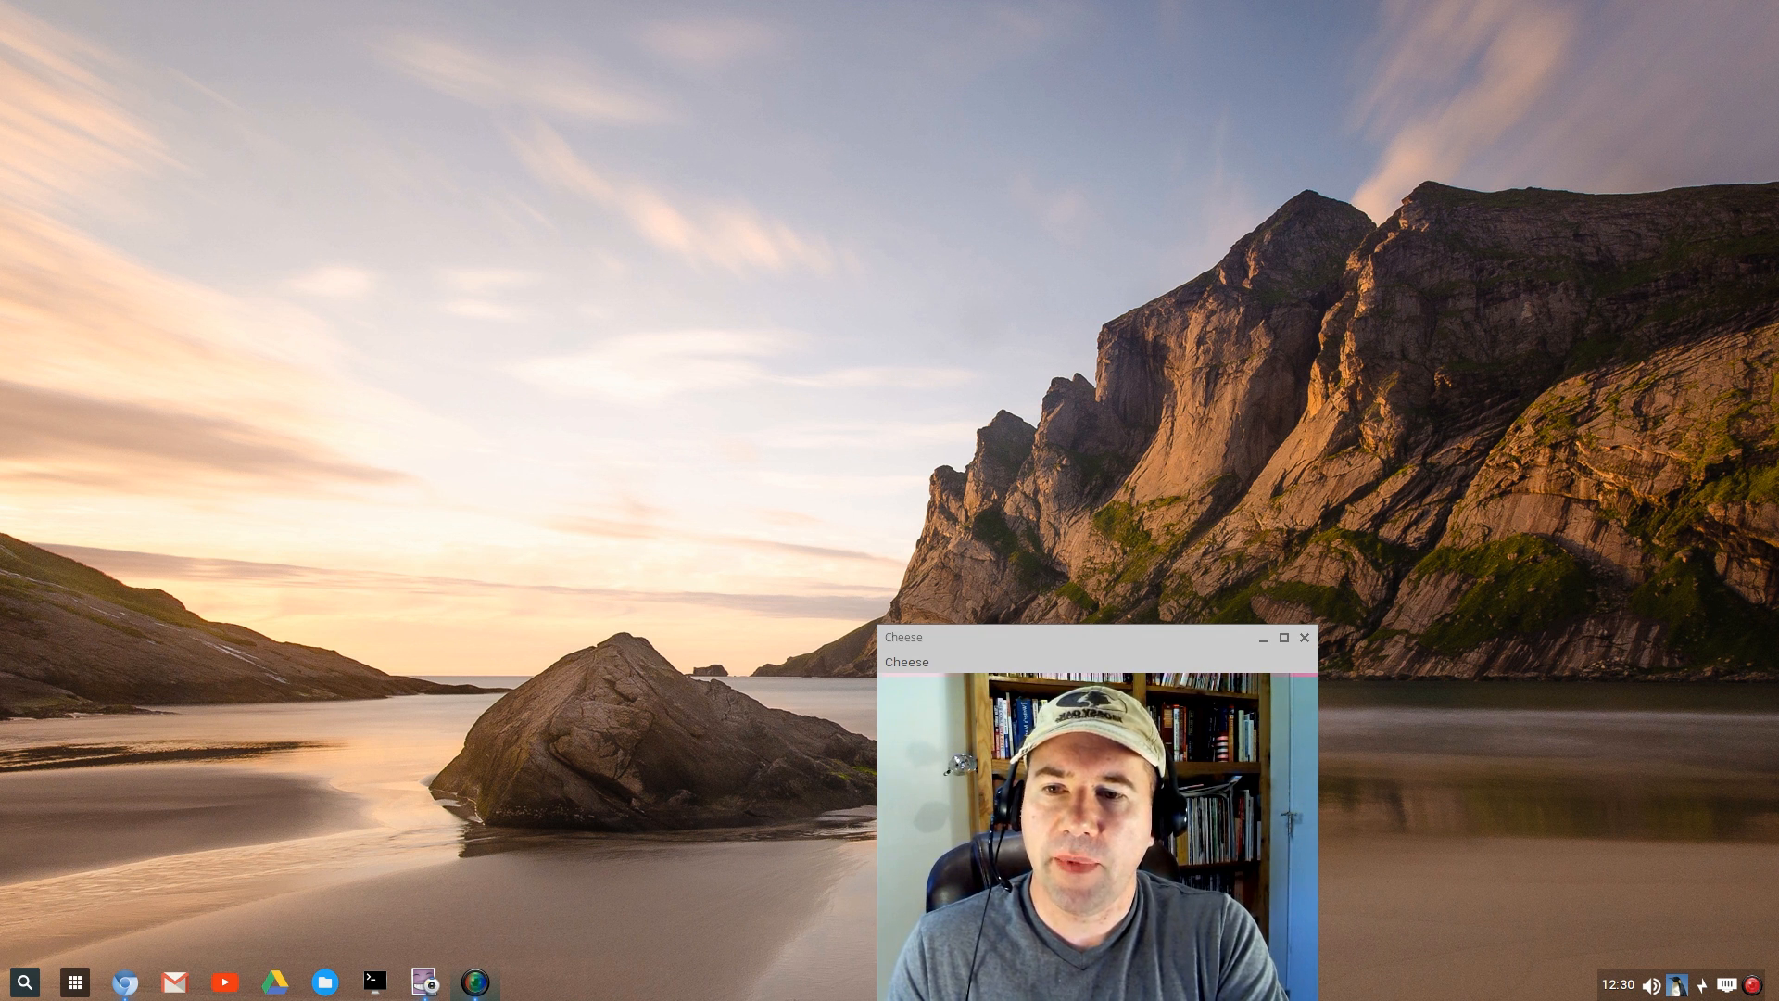
Launch Add, Remove & Update Software from the desktop's System applications and authenticate with the account password
right_click(437, 175)
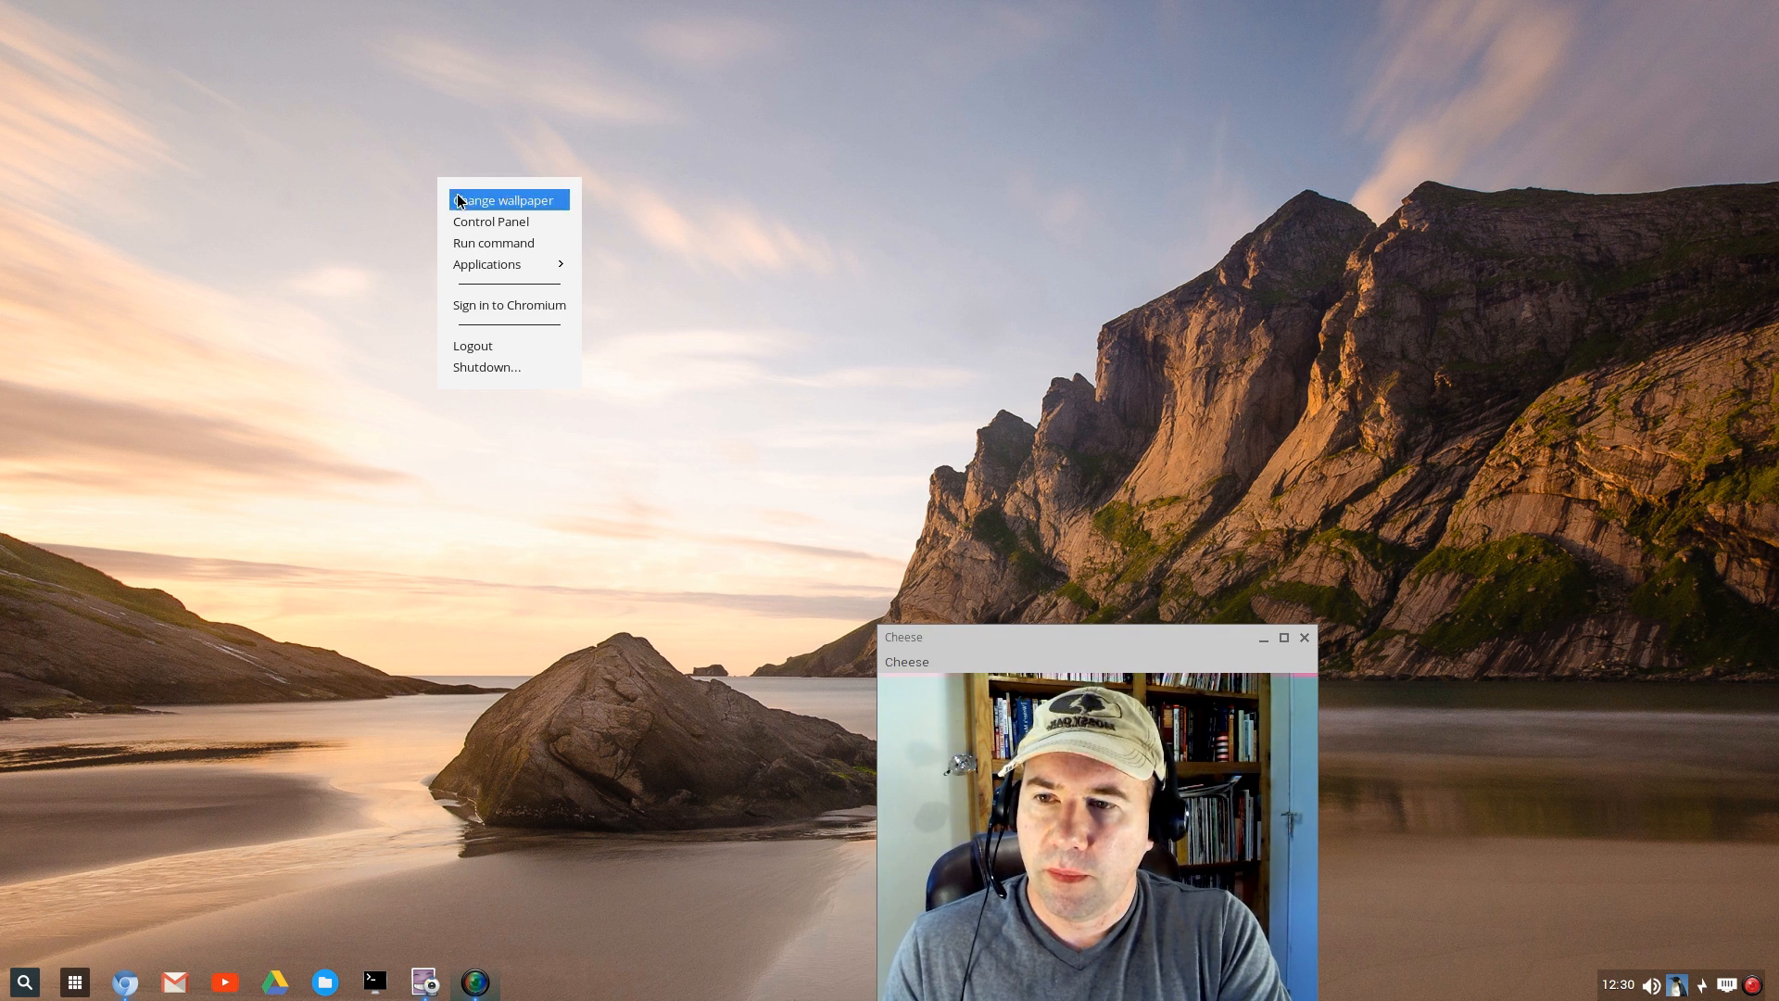
mouse_move(485, 270)
mouse_move(654, 285)
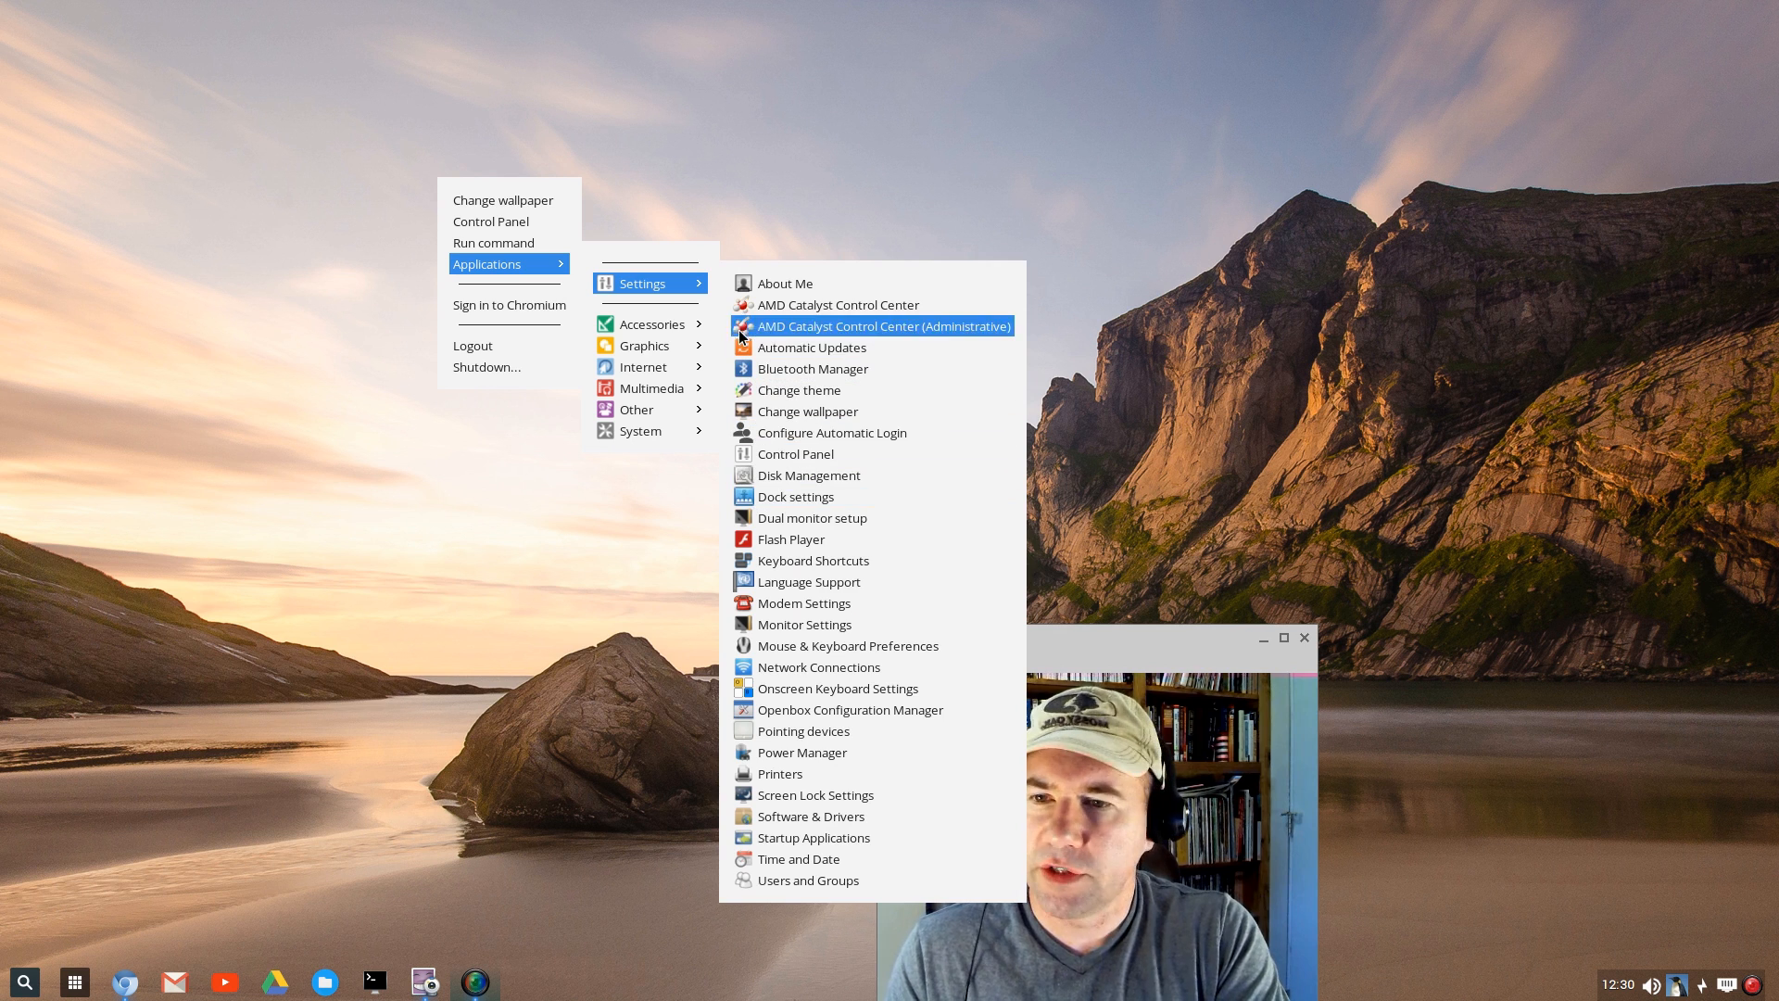
mouse_move(714, 318)
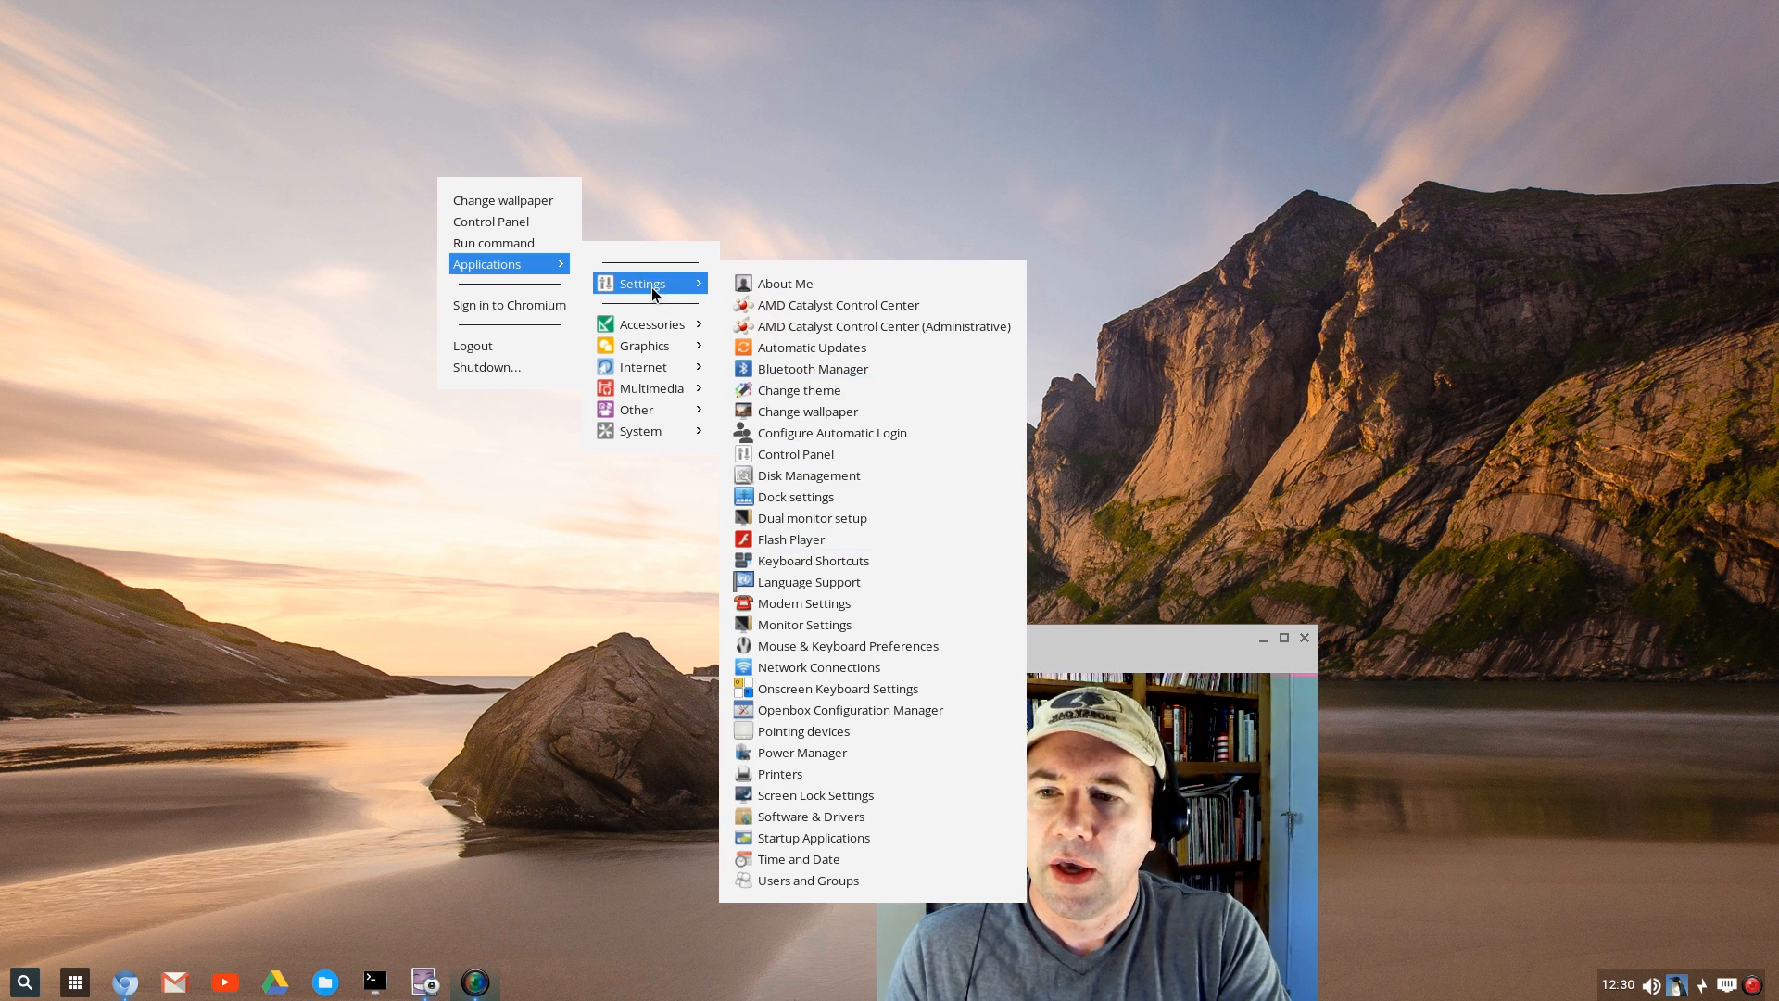
mouse_move(651, 320)
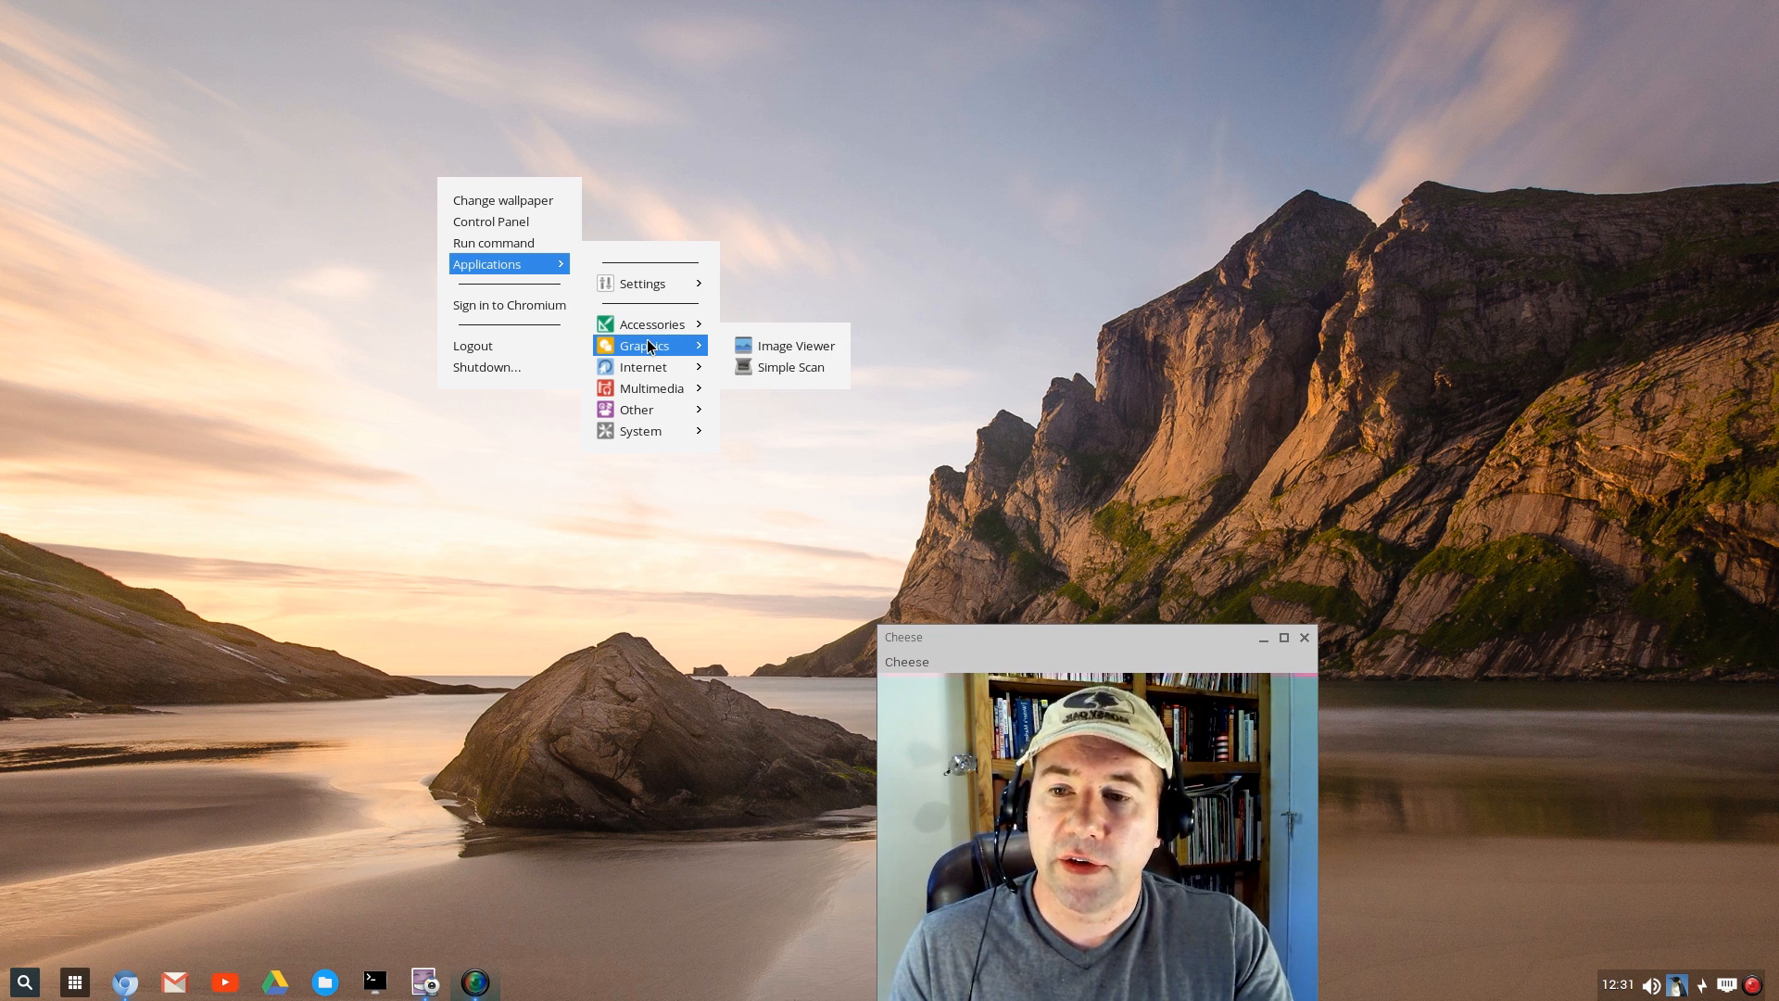
mouse_move(636, 436)
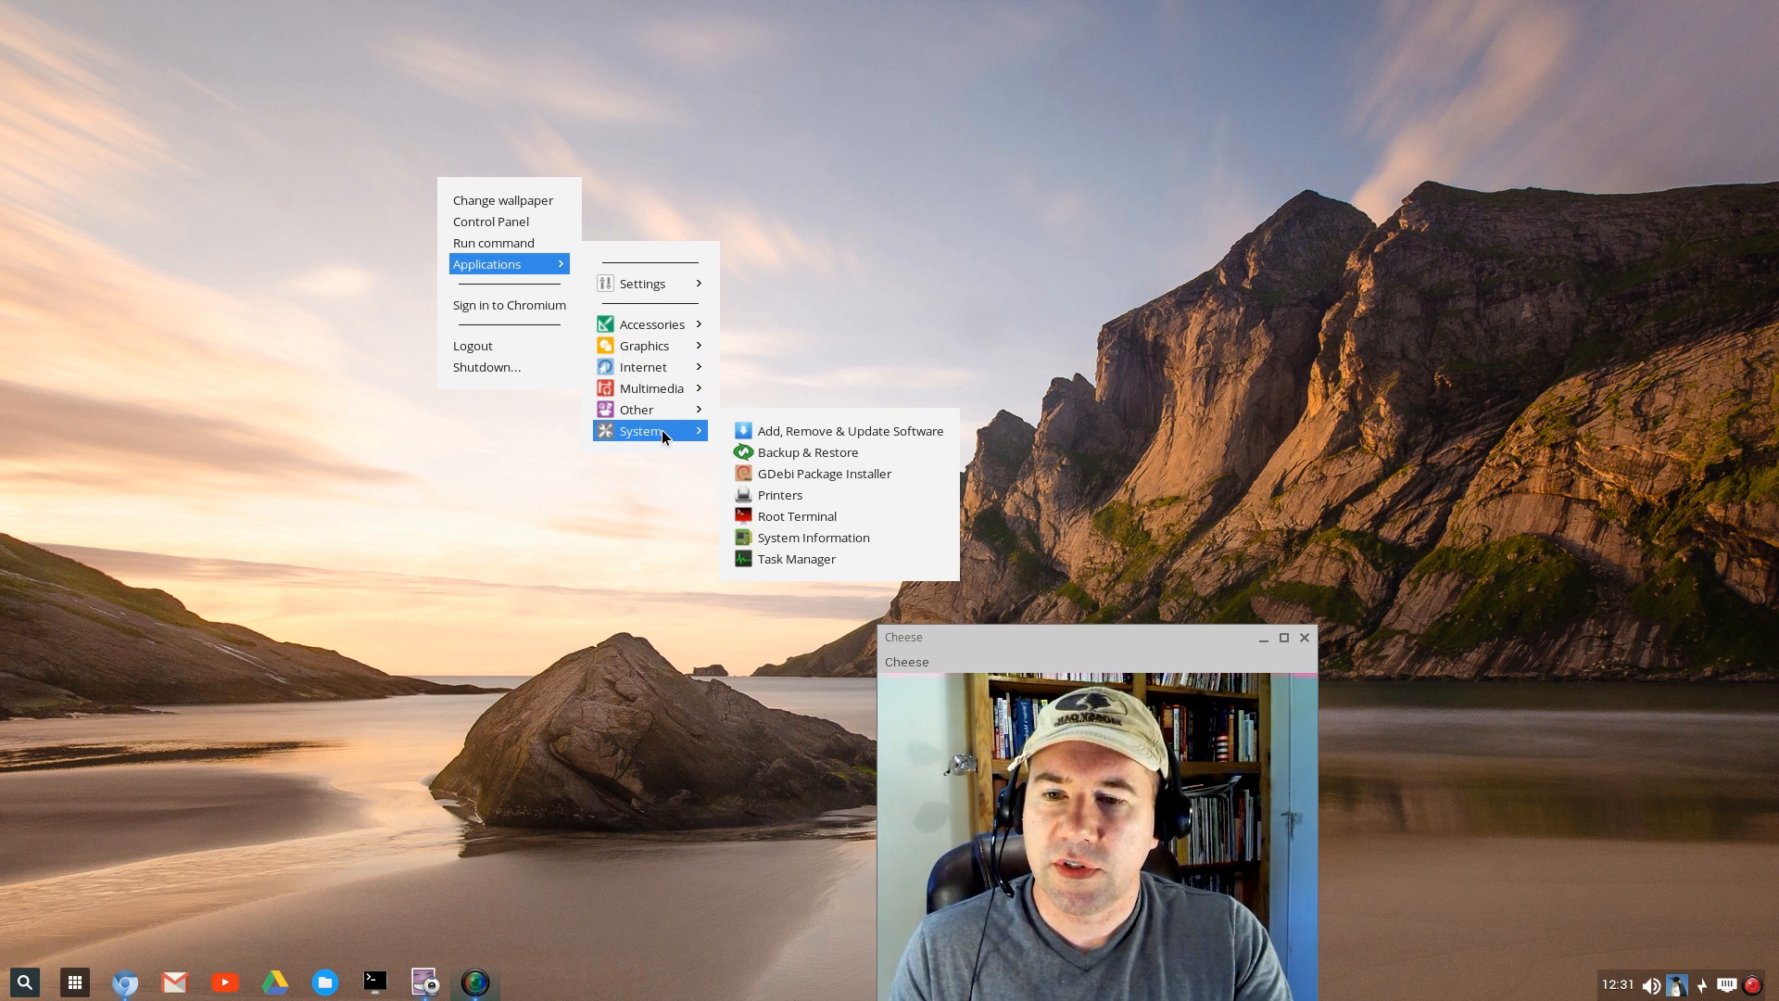
click(865, 434)
text(••••)
key(Return)
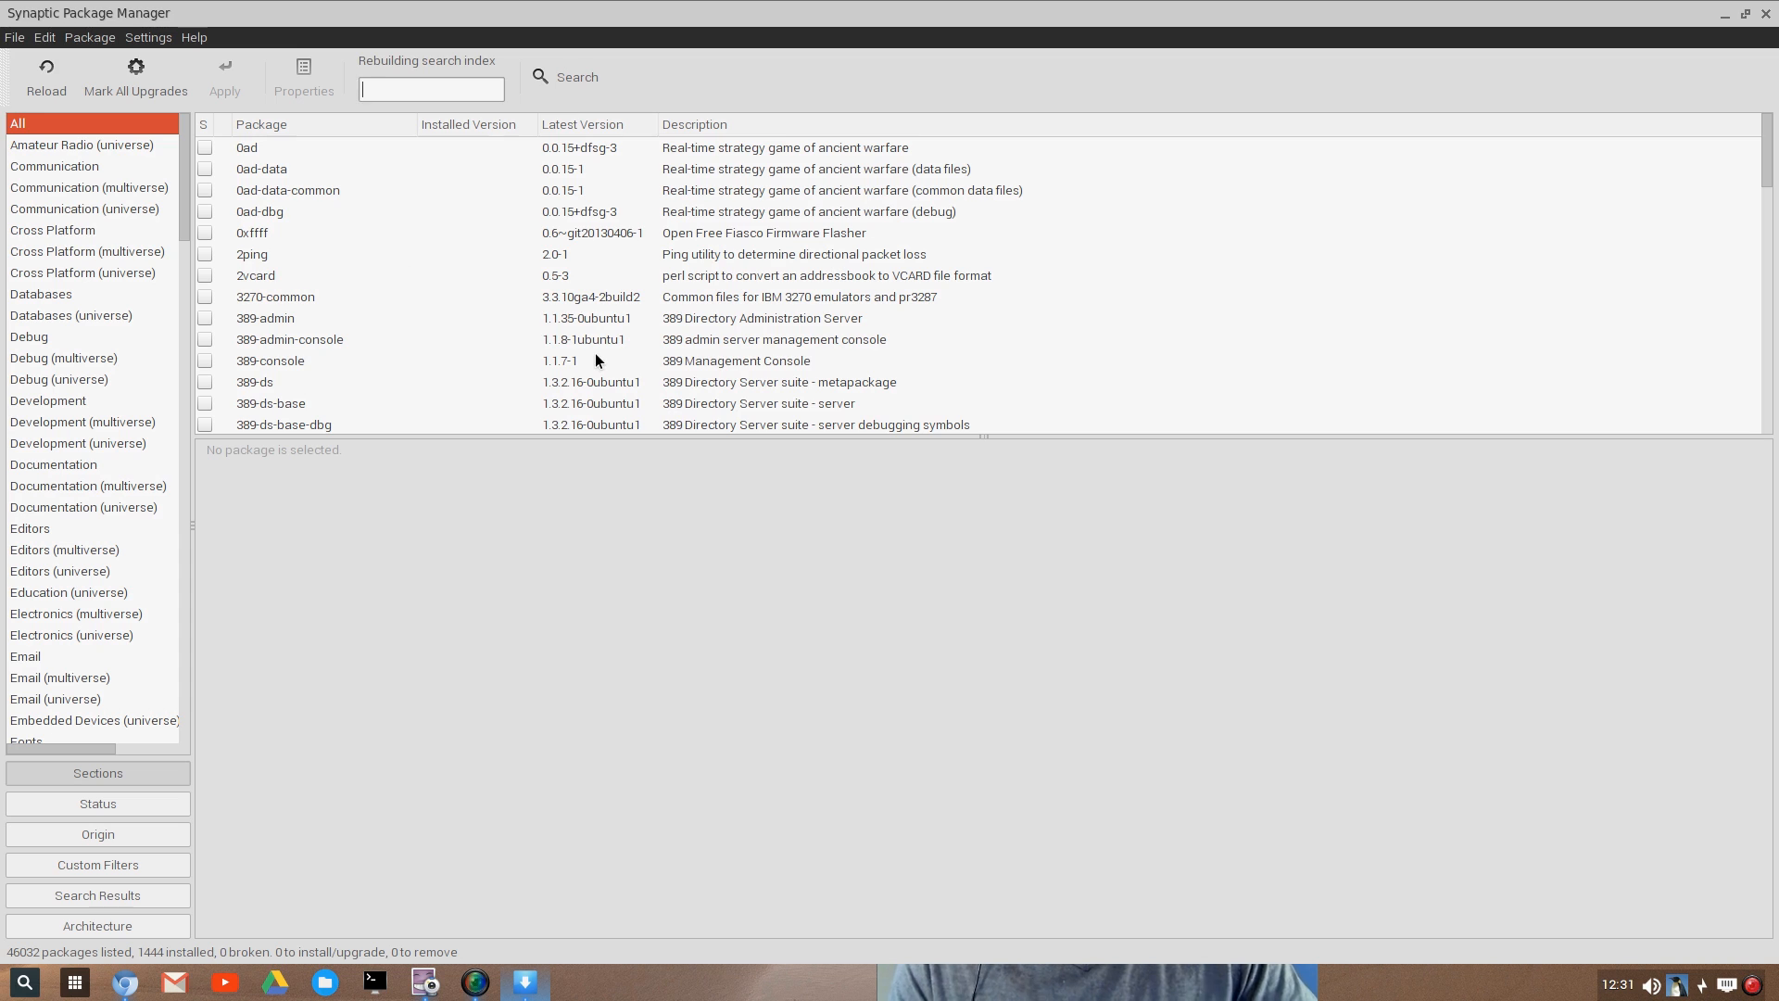
Search the available packages for "gimp" and close the package manager
text(gimp)
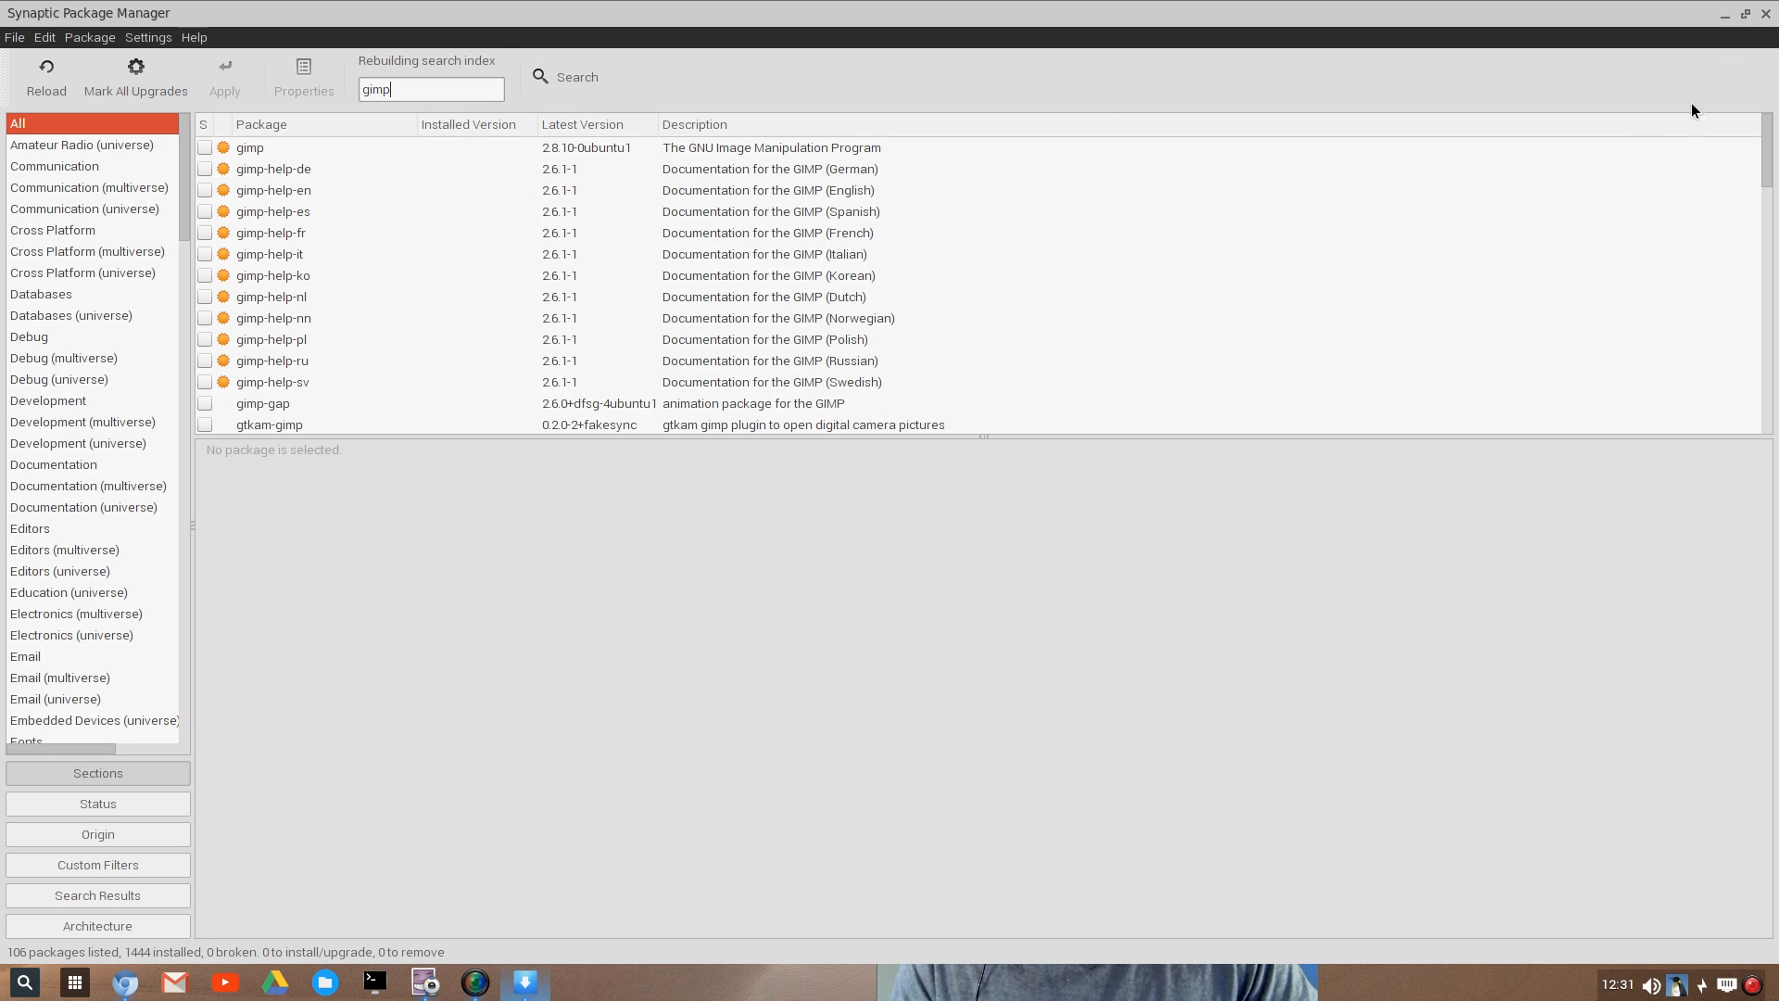
click(1765, 13)
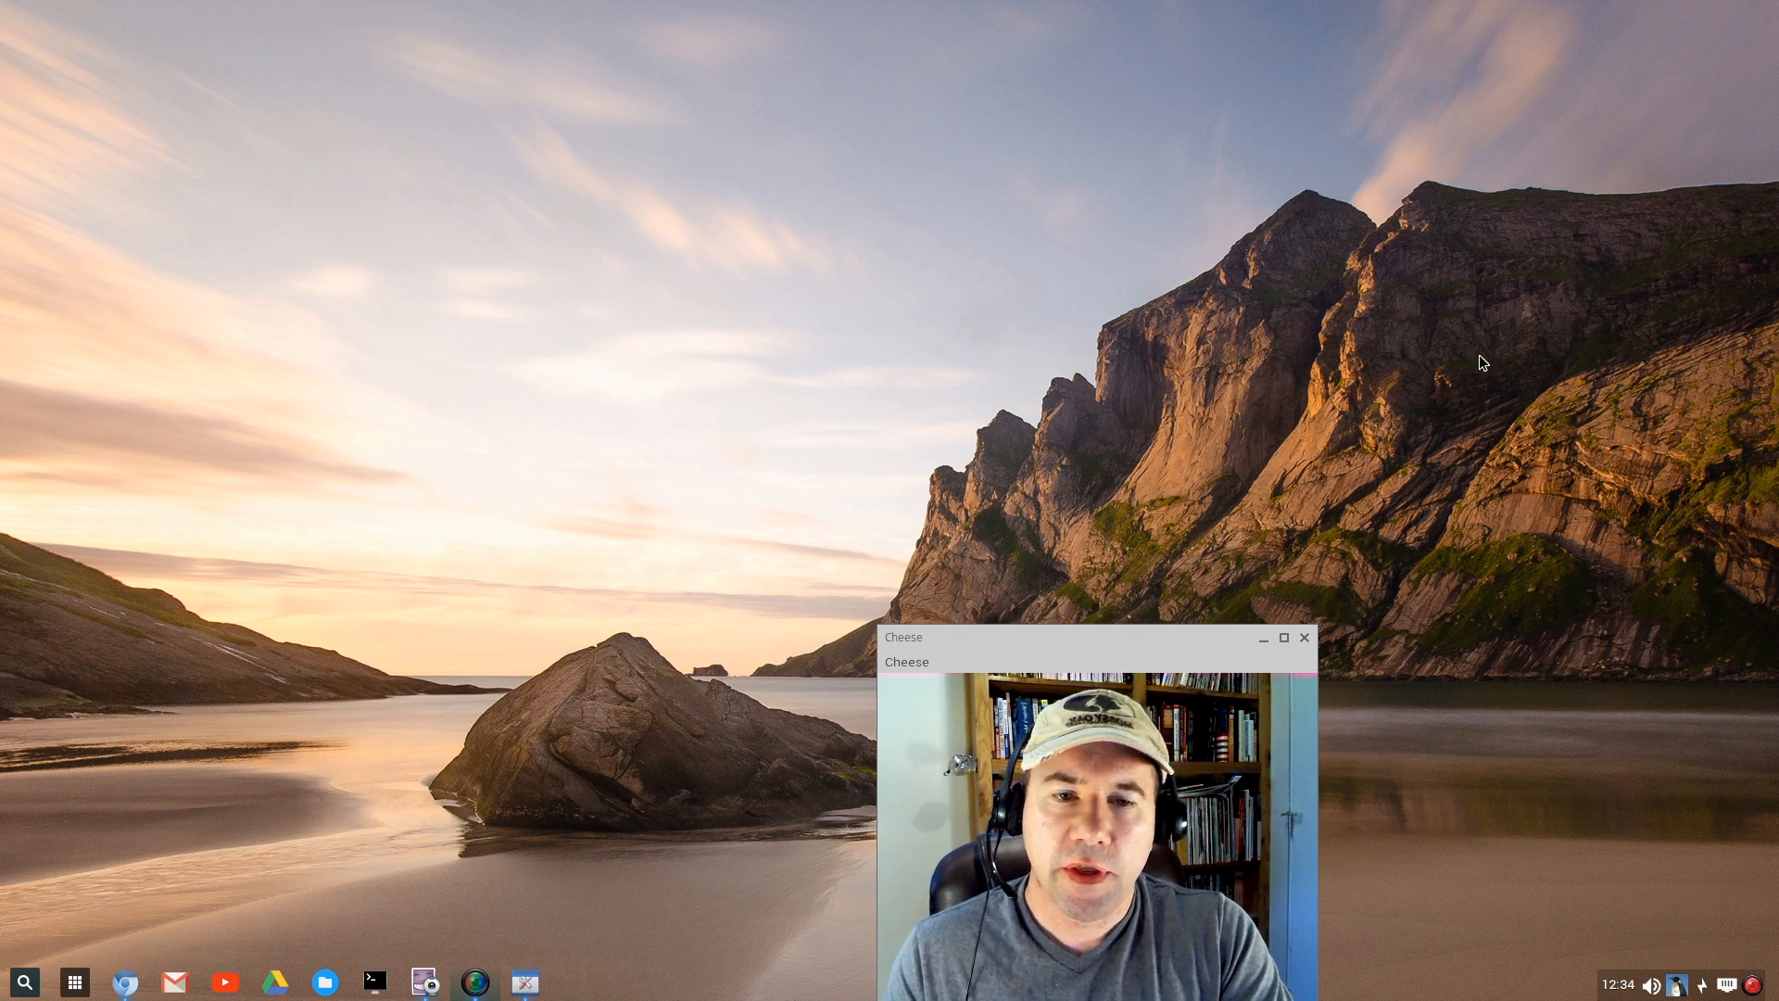
Open the desktop wallpaper chooser and move its window clear of the webcam window
right_click(398, 174)
click(416, 199)
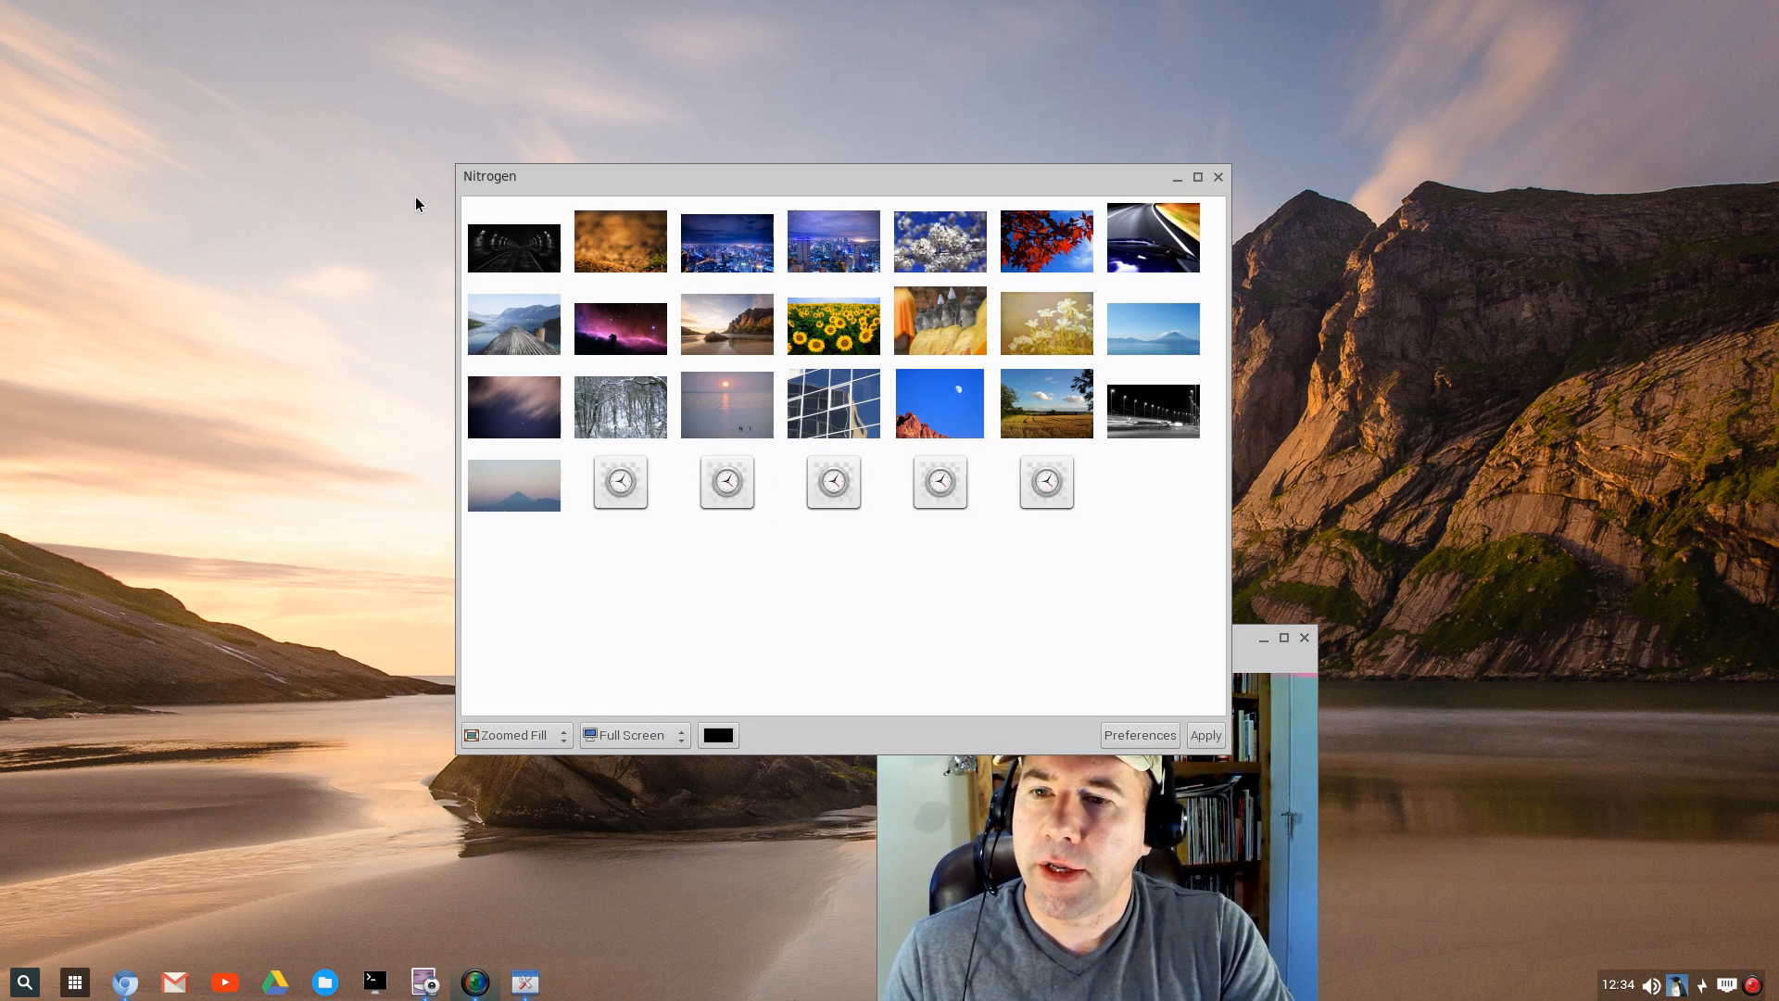
drag(762, 177, 370, 90)
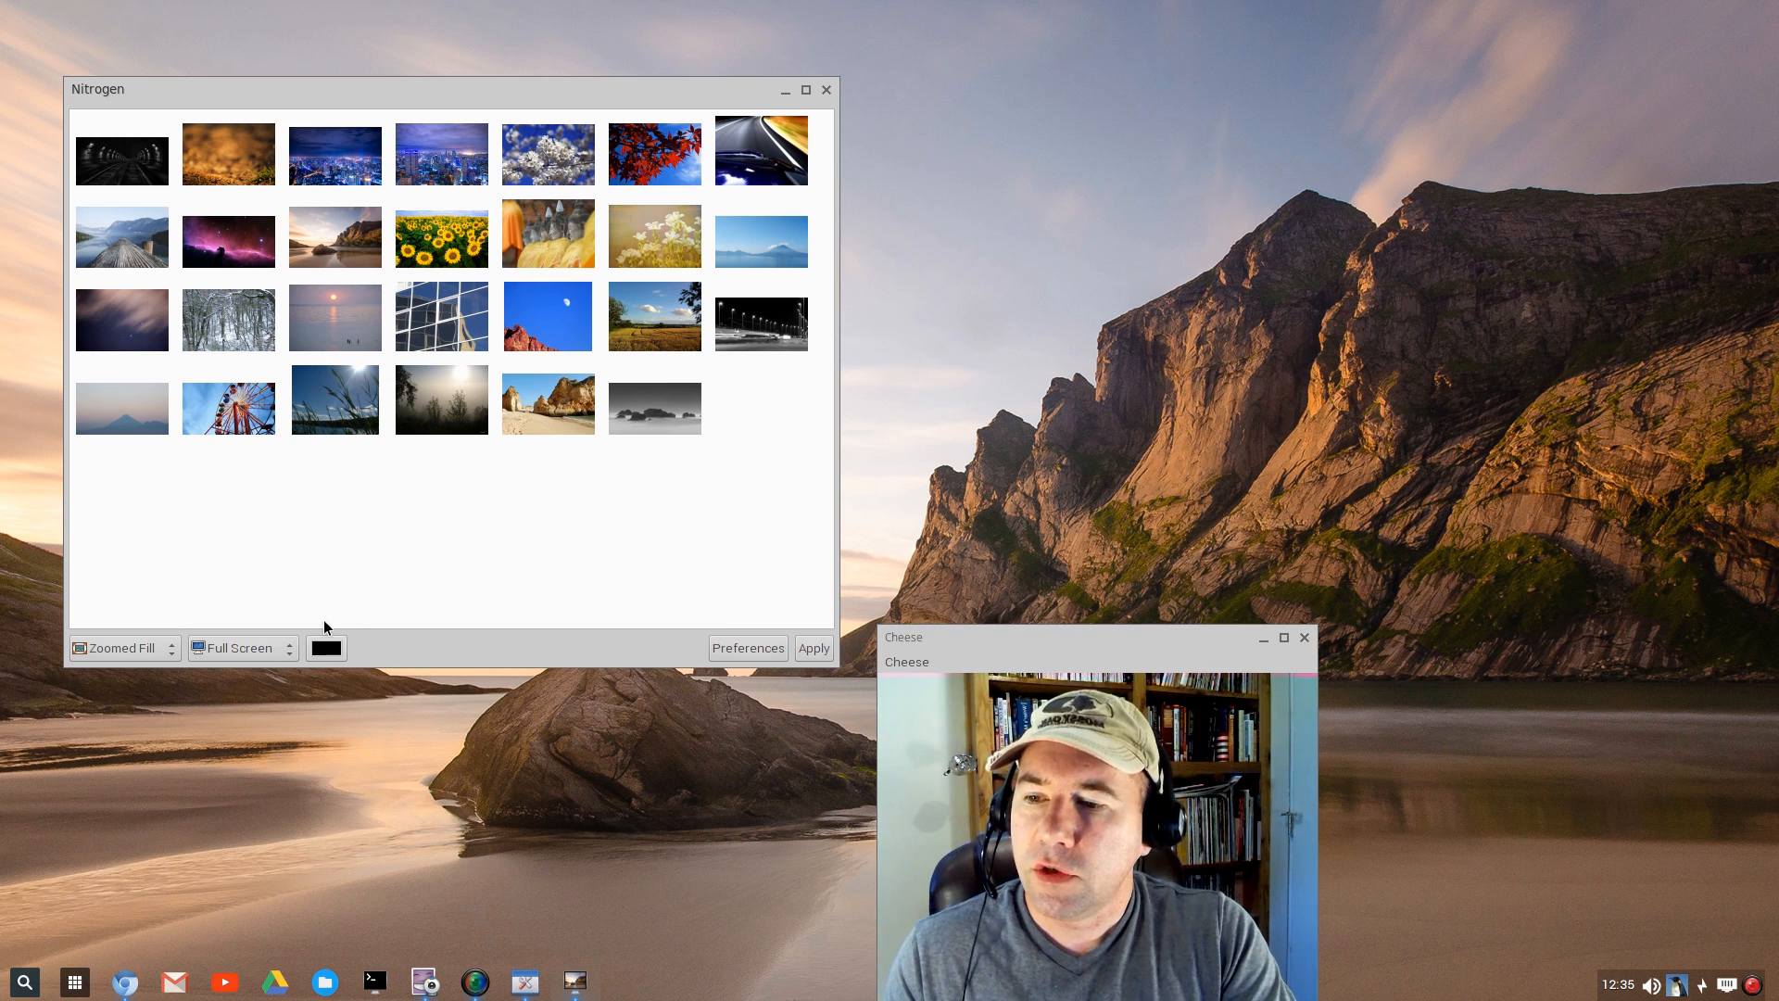
Set the wallpaper chooser to apply images to Screen 1 instead of the full screen
click(291, 649)
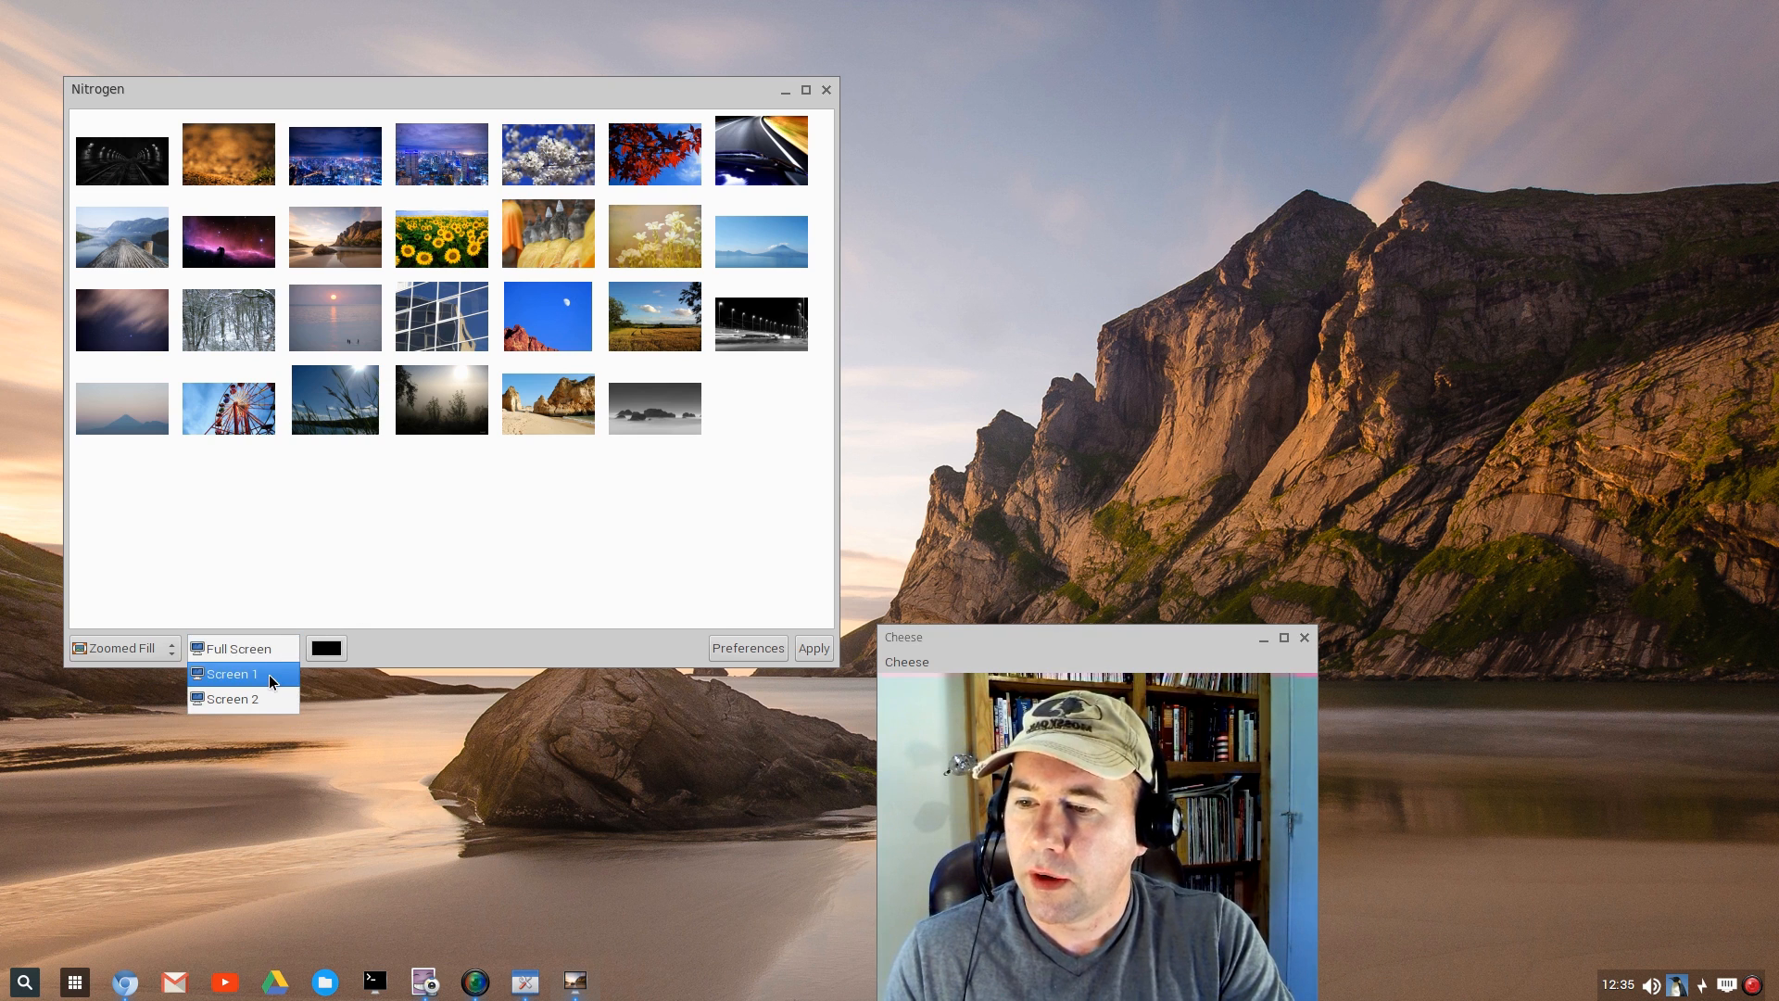
click(284, 626)
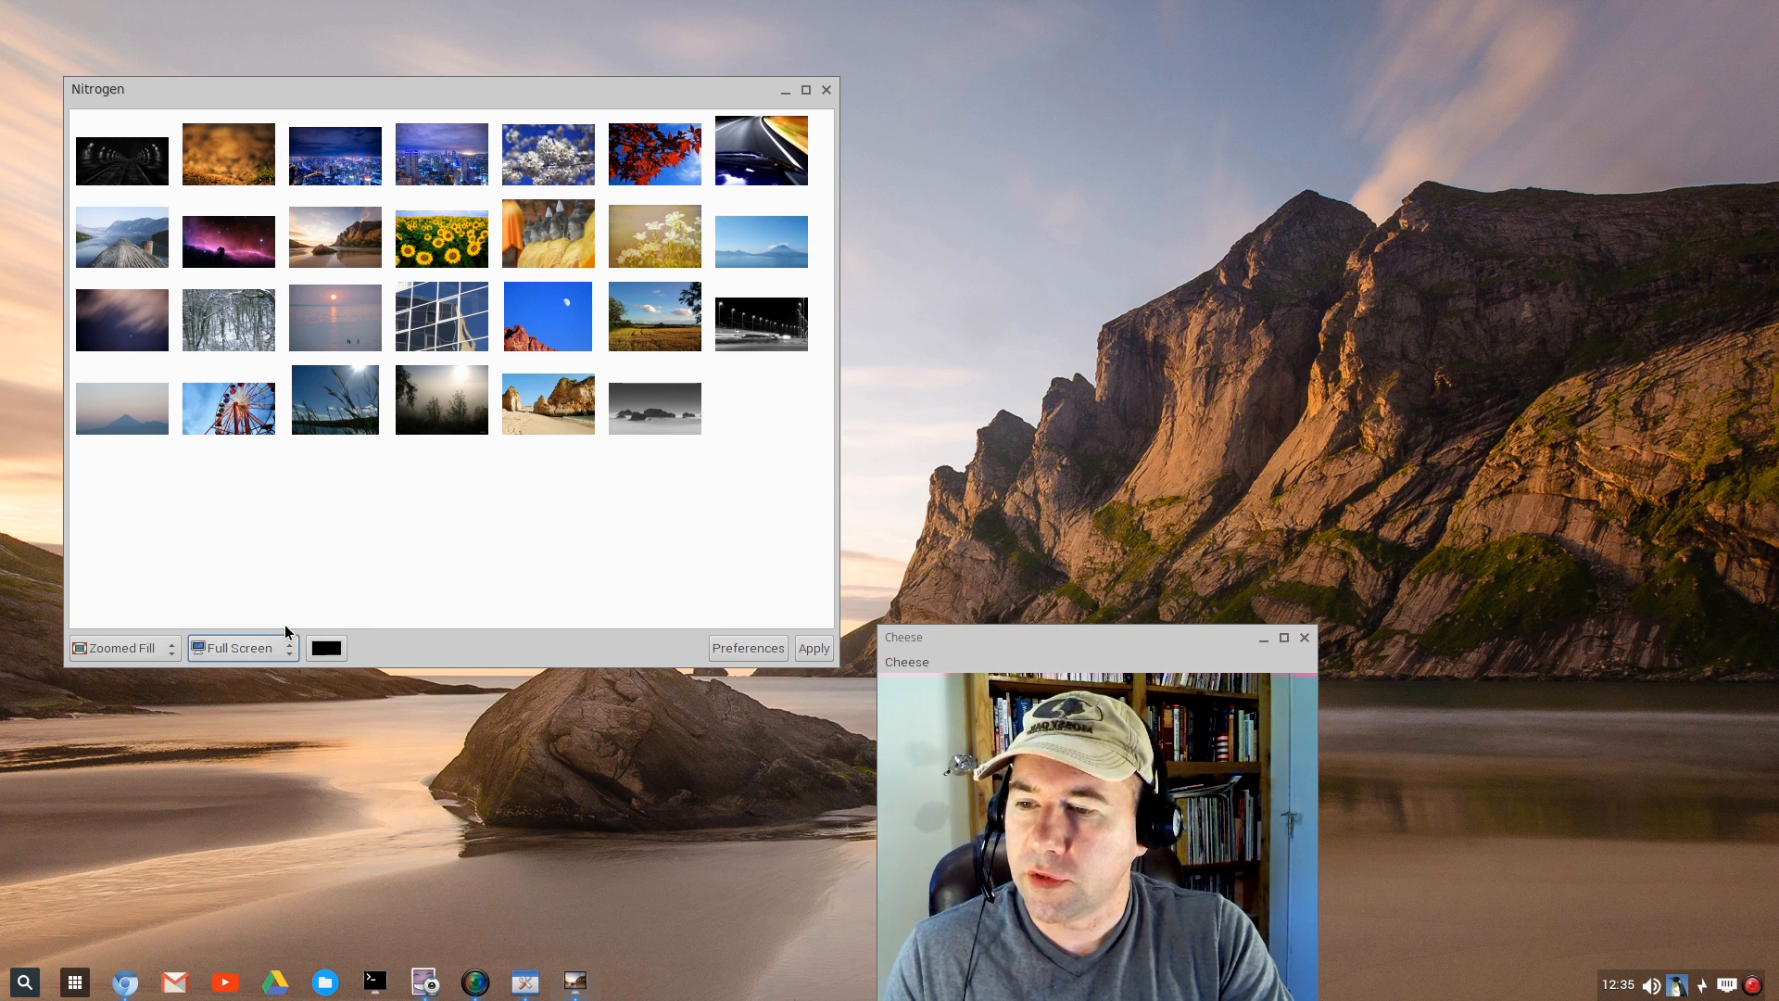
click(285, 648)
click(259, 674)
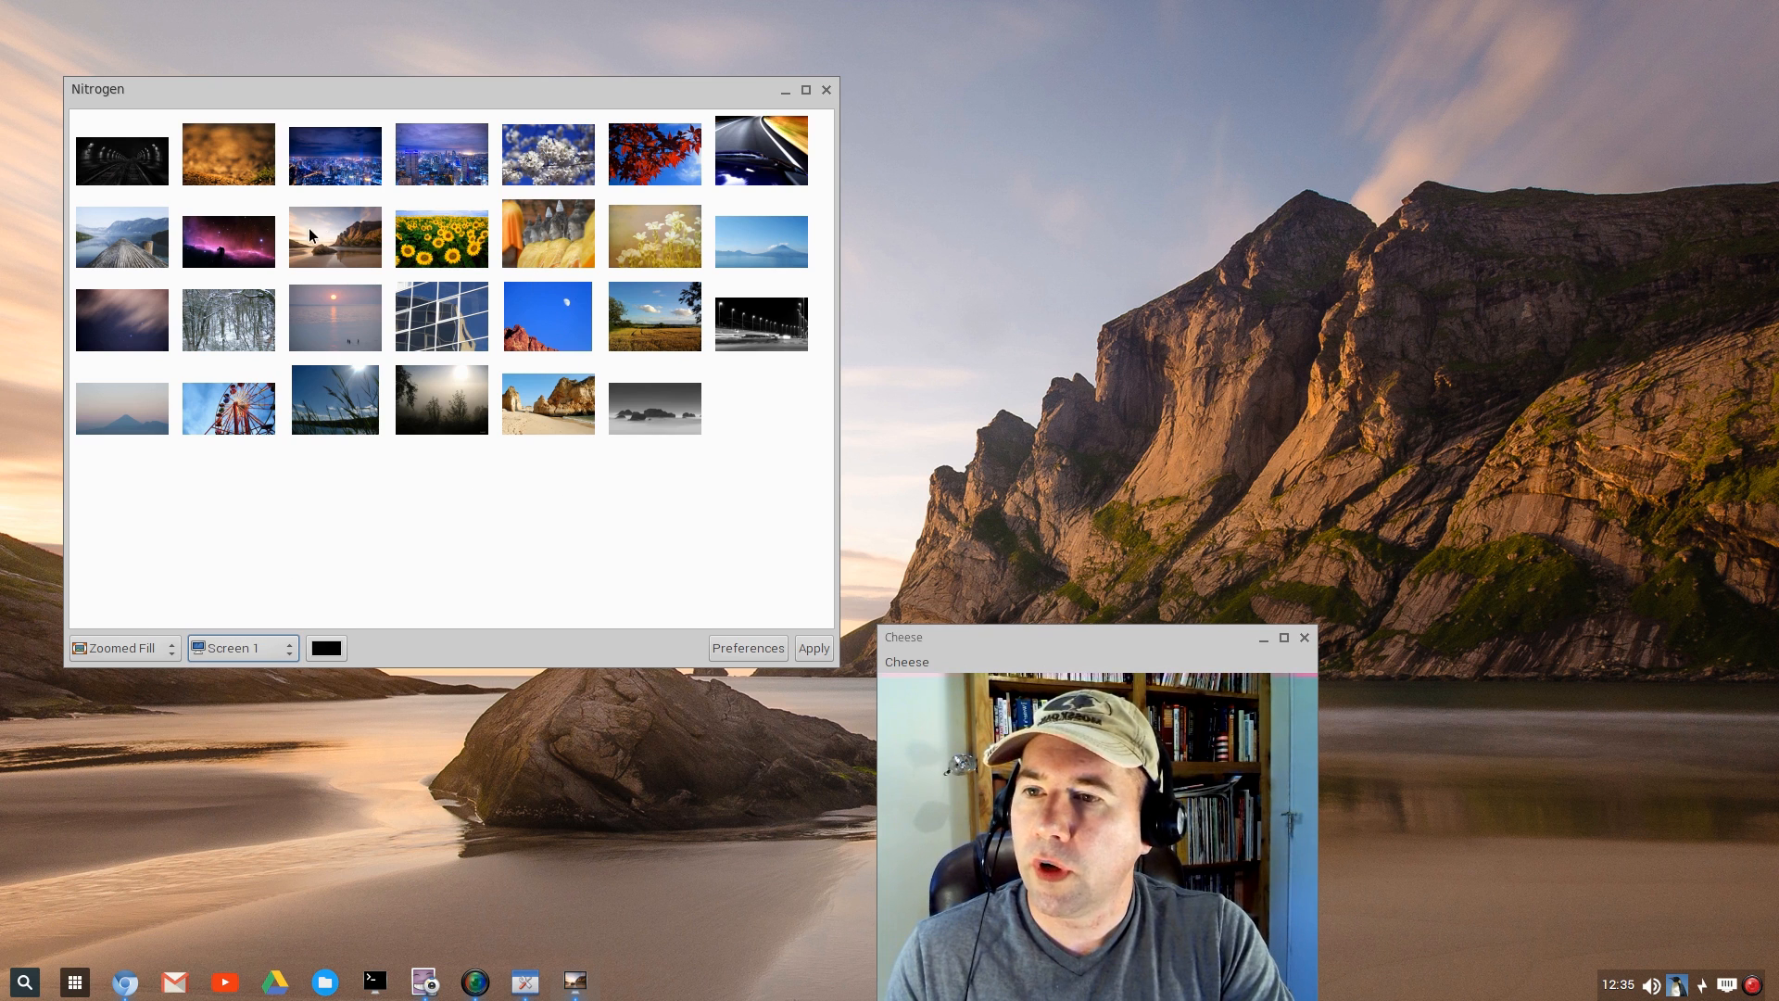
Apply the darker night city, red maple leaves and sunflower field wallpapers to Screen 1 one after another
click(329, 163)
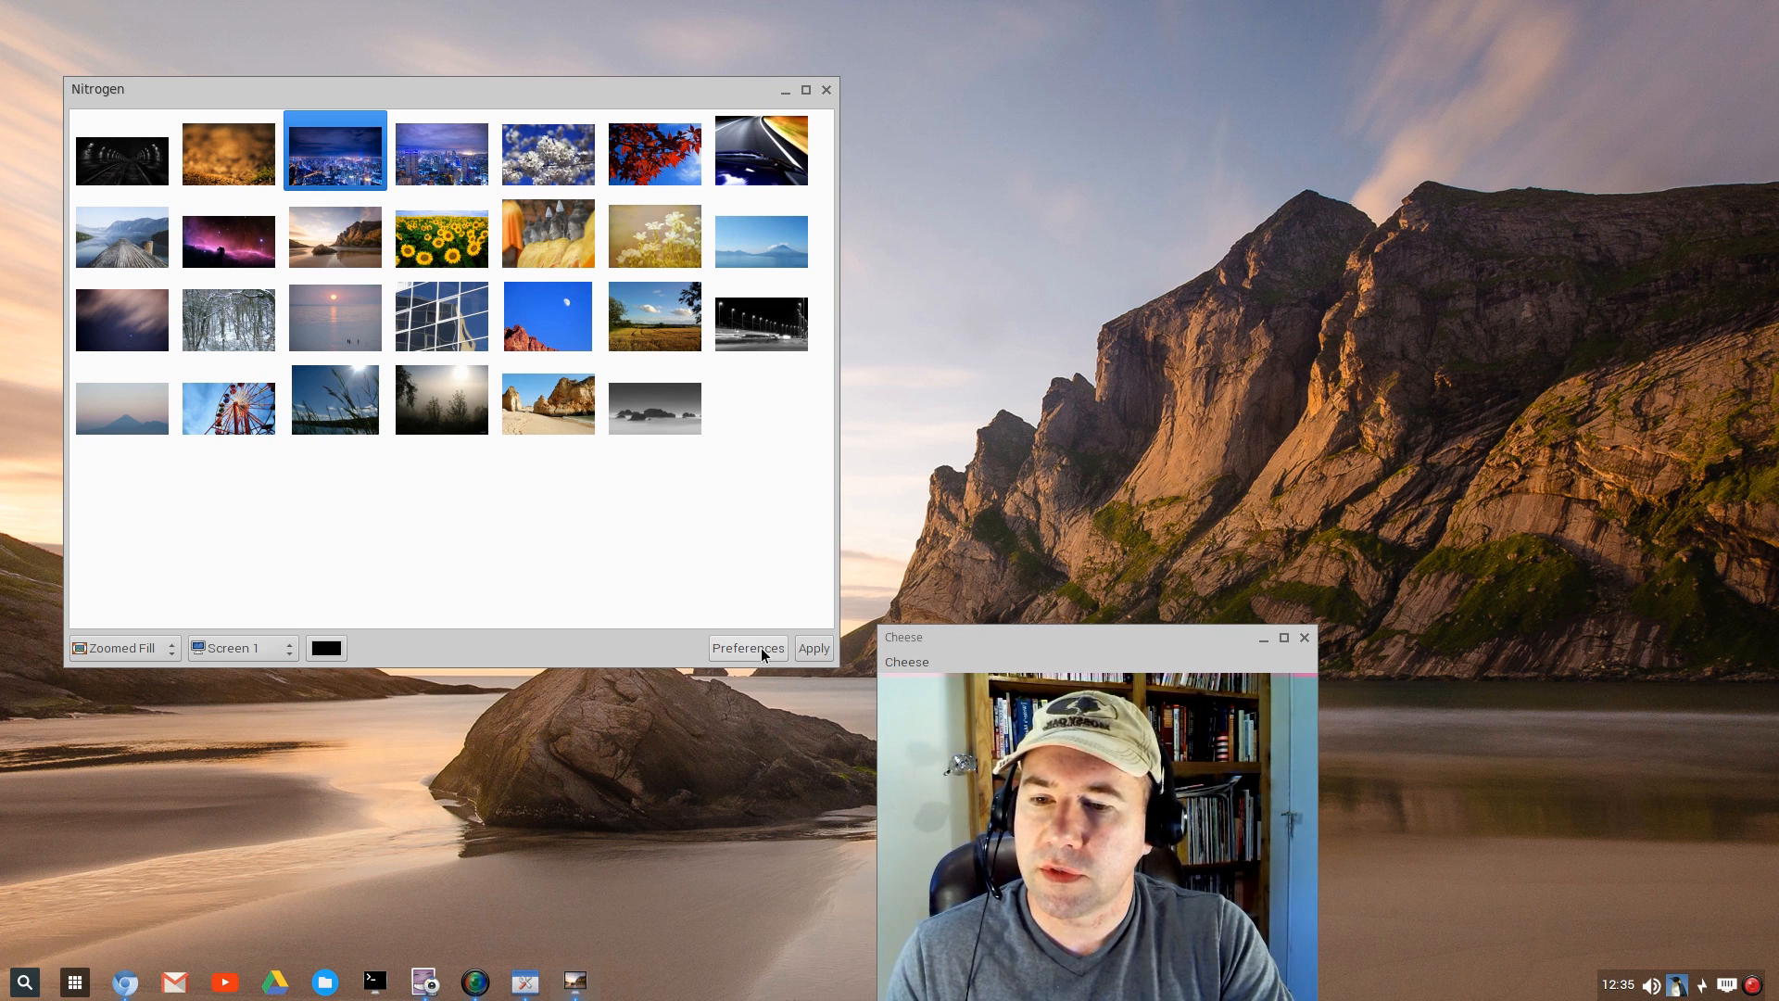
click(815, 646)
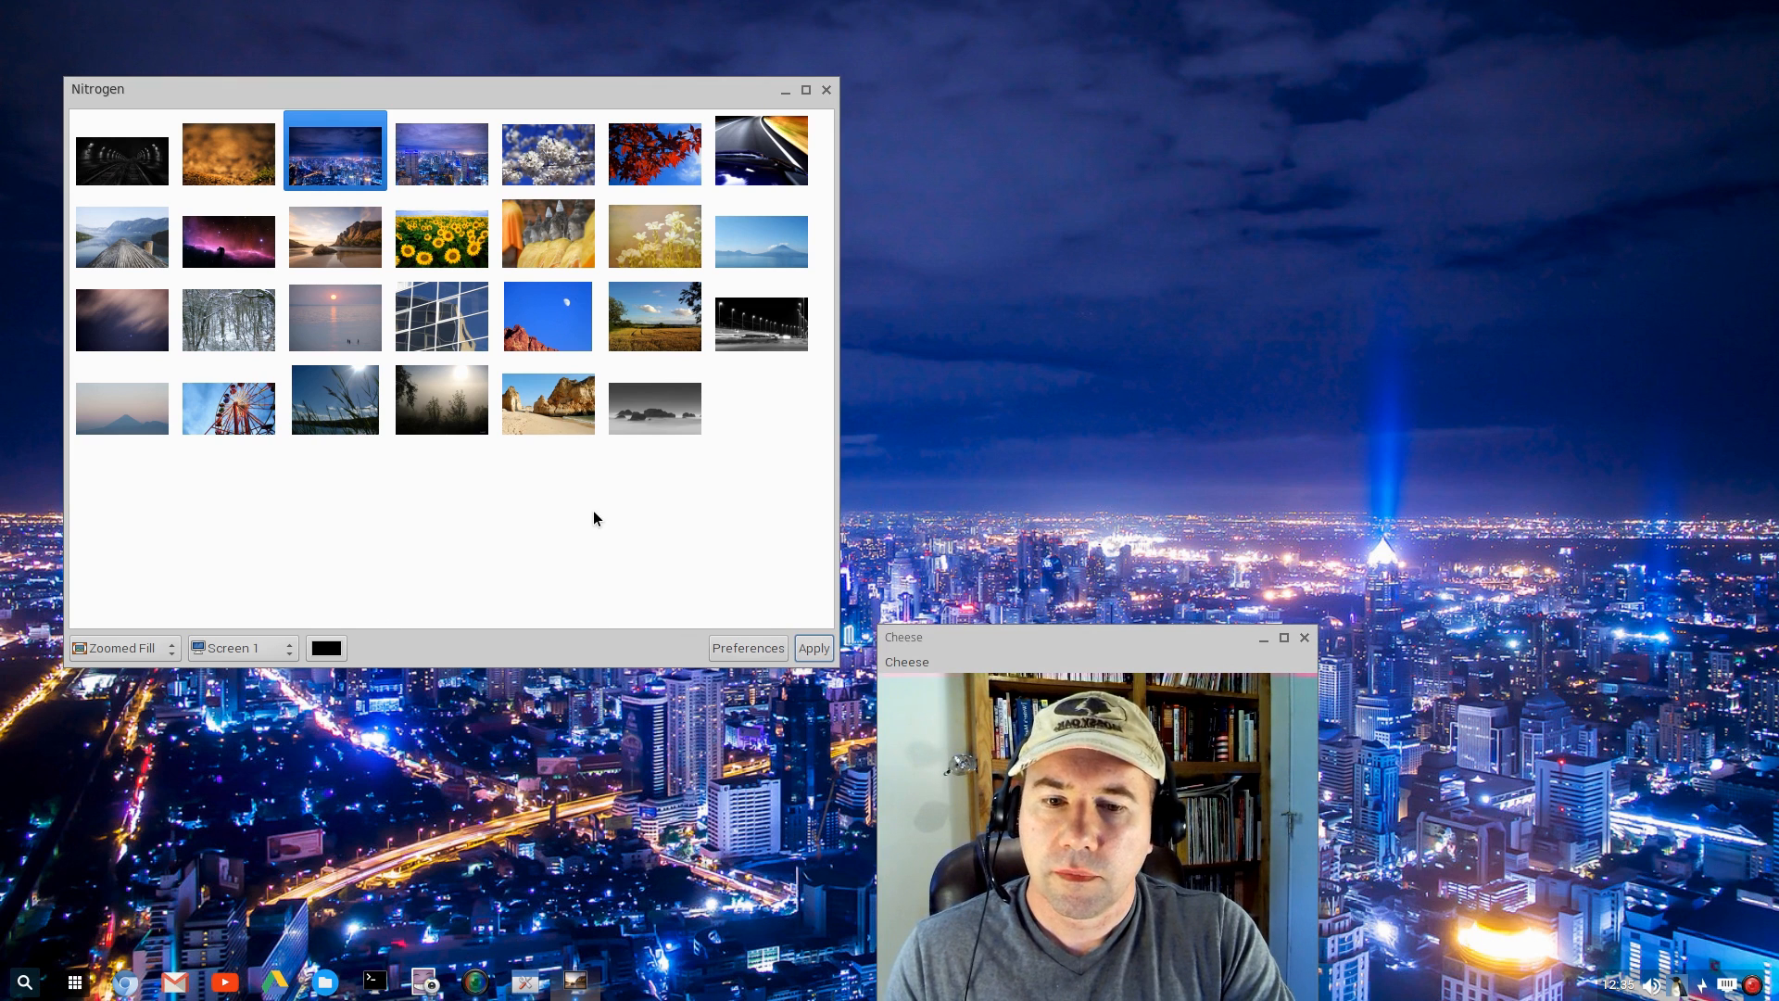
click(664, 171)
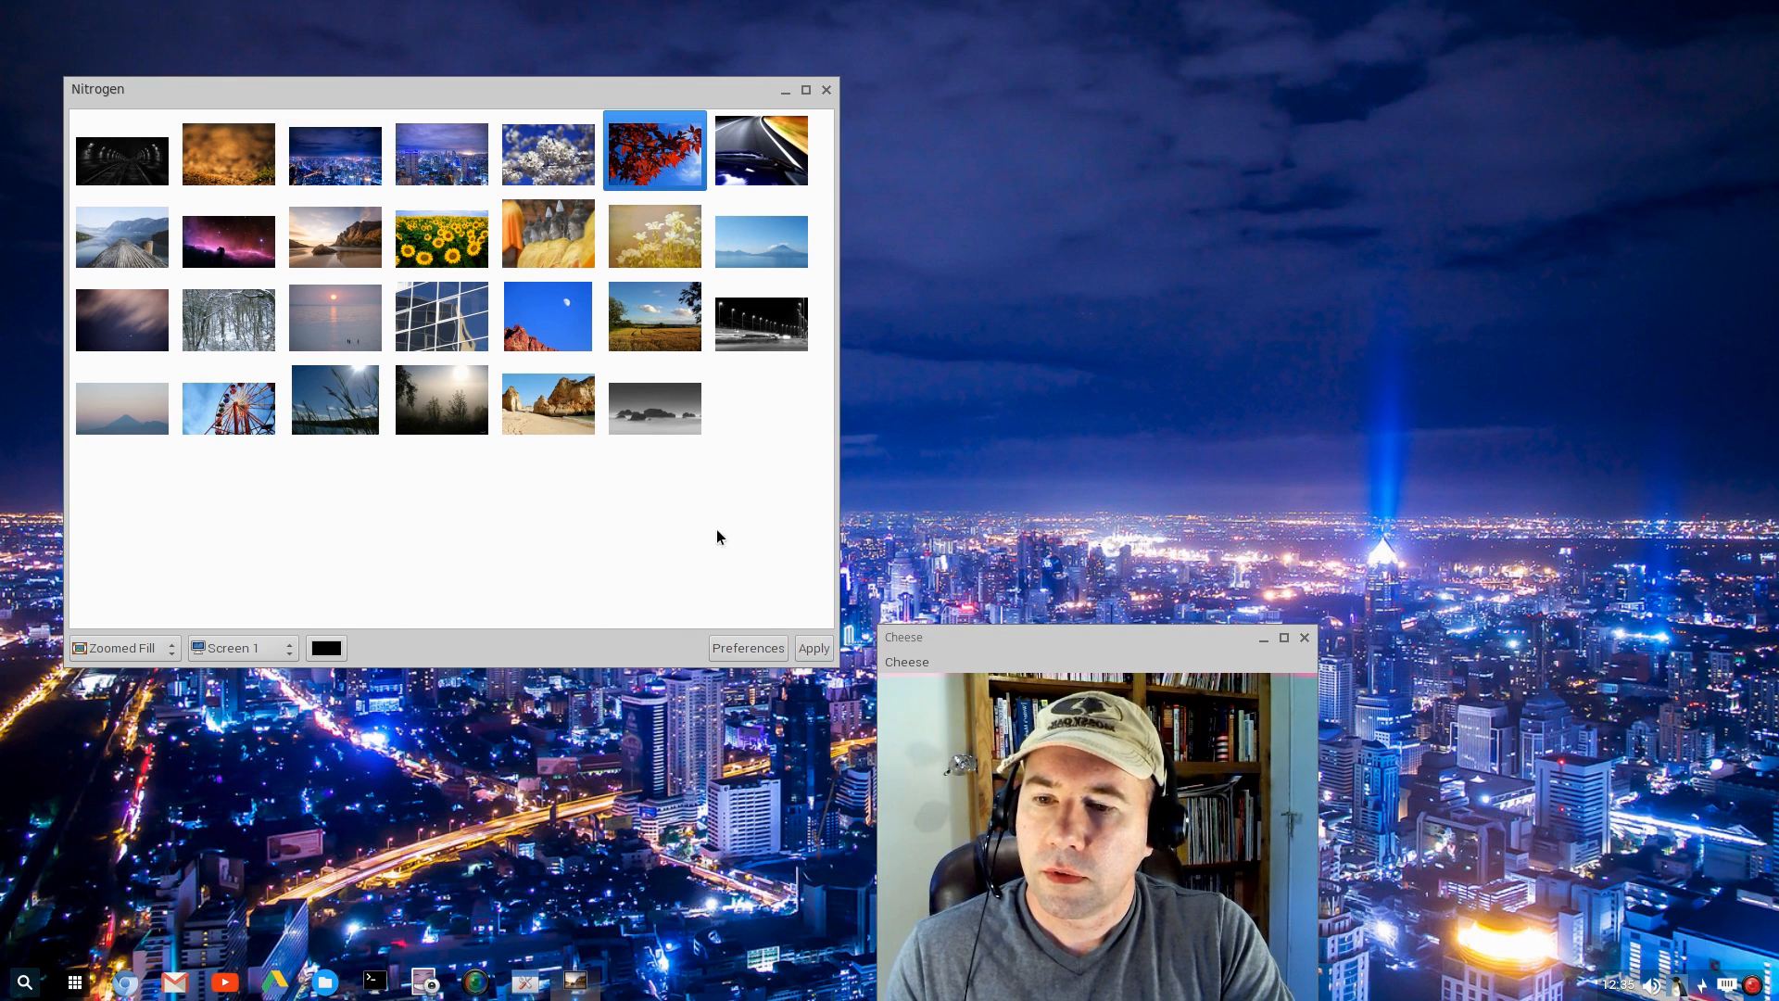
click(814, 648)
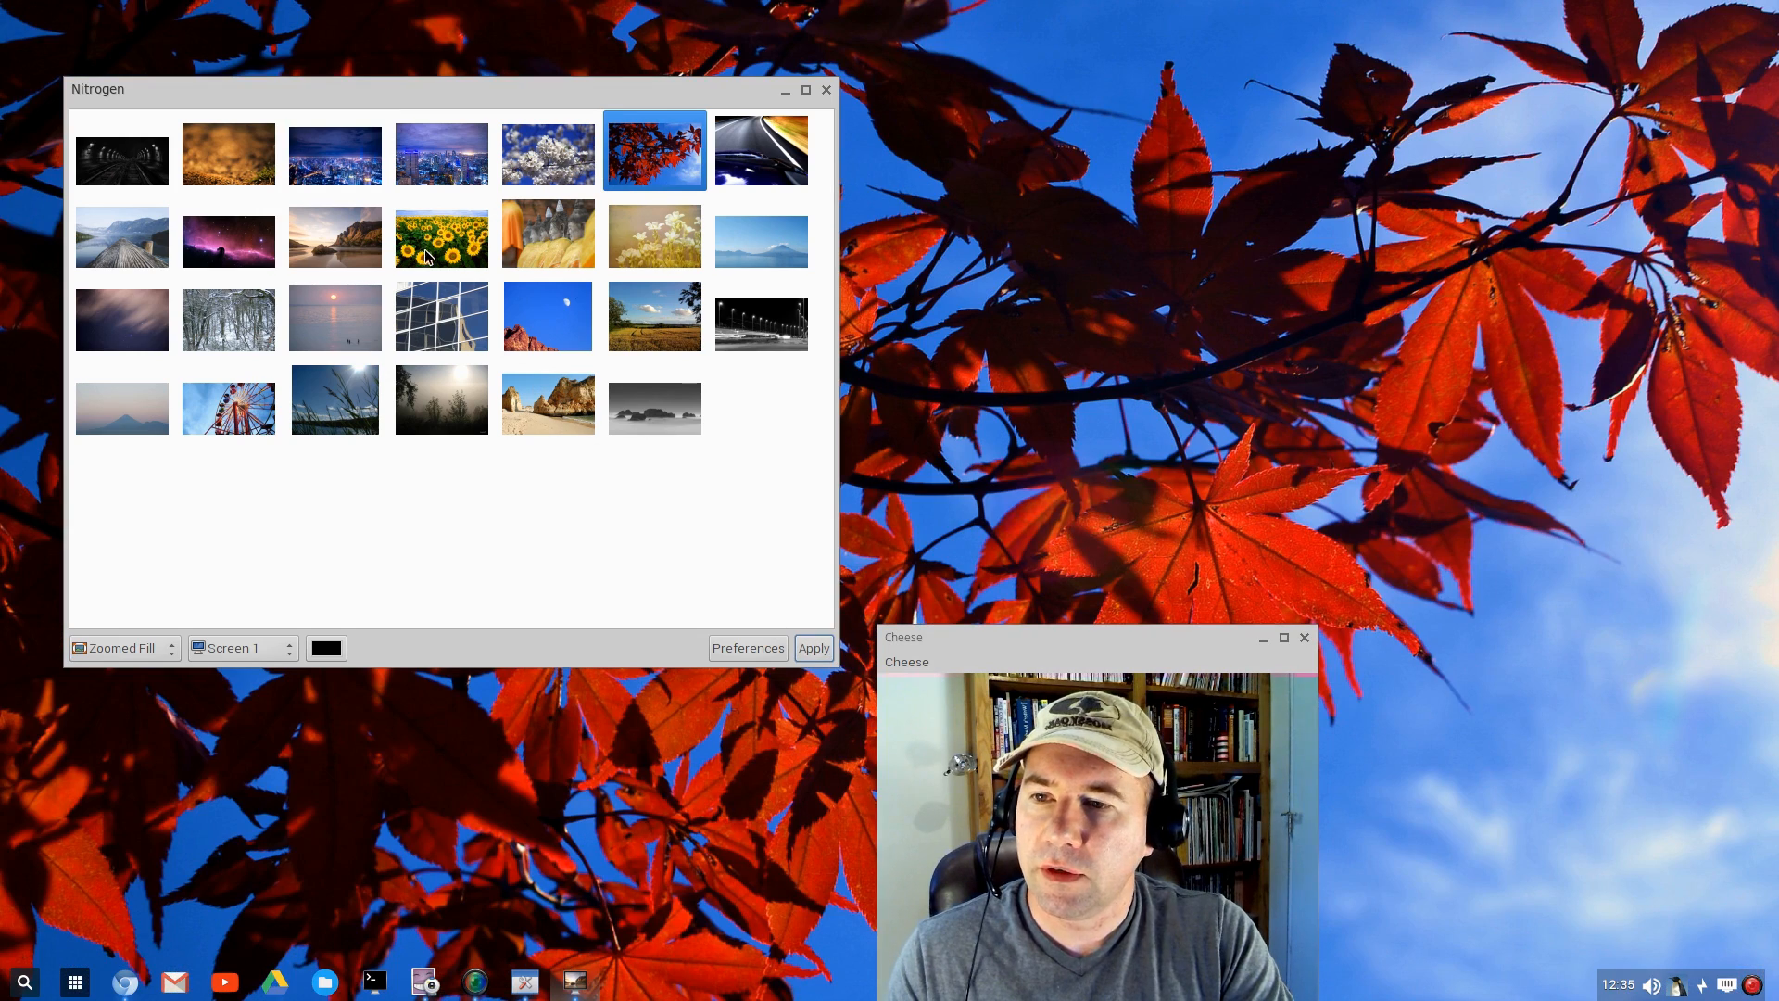
click(423, 268)
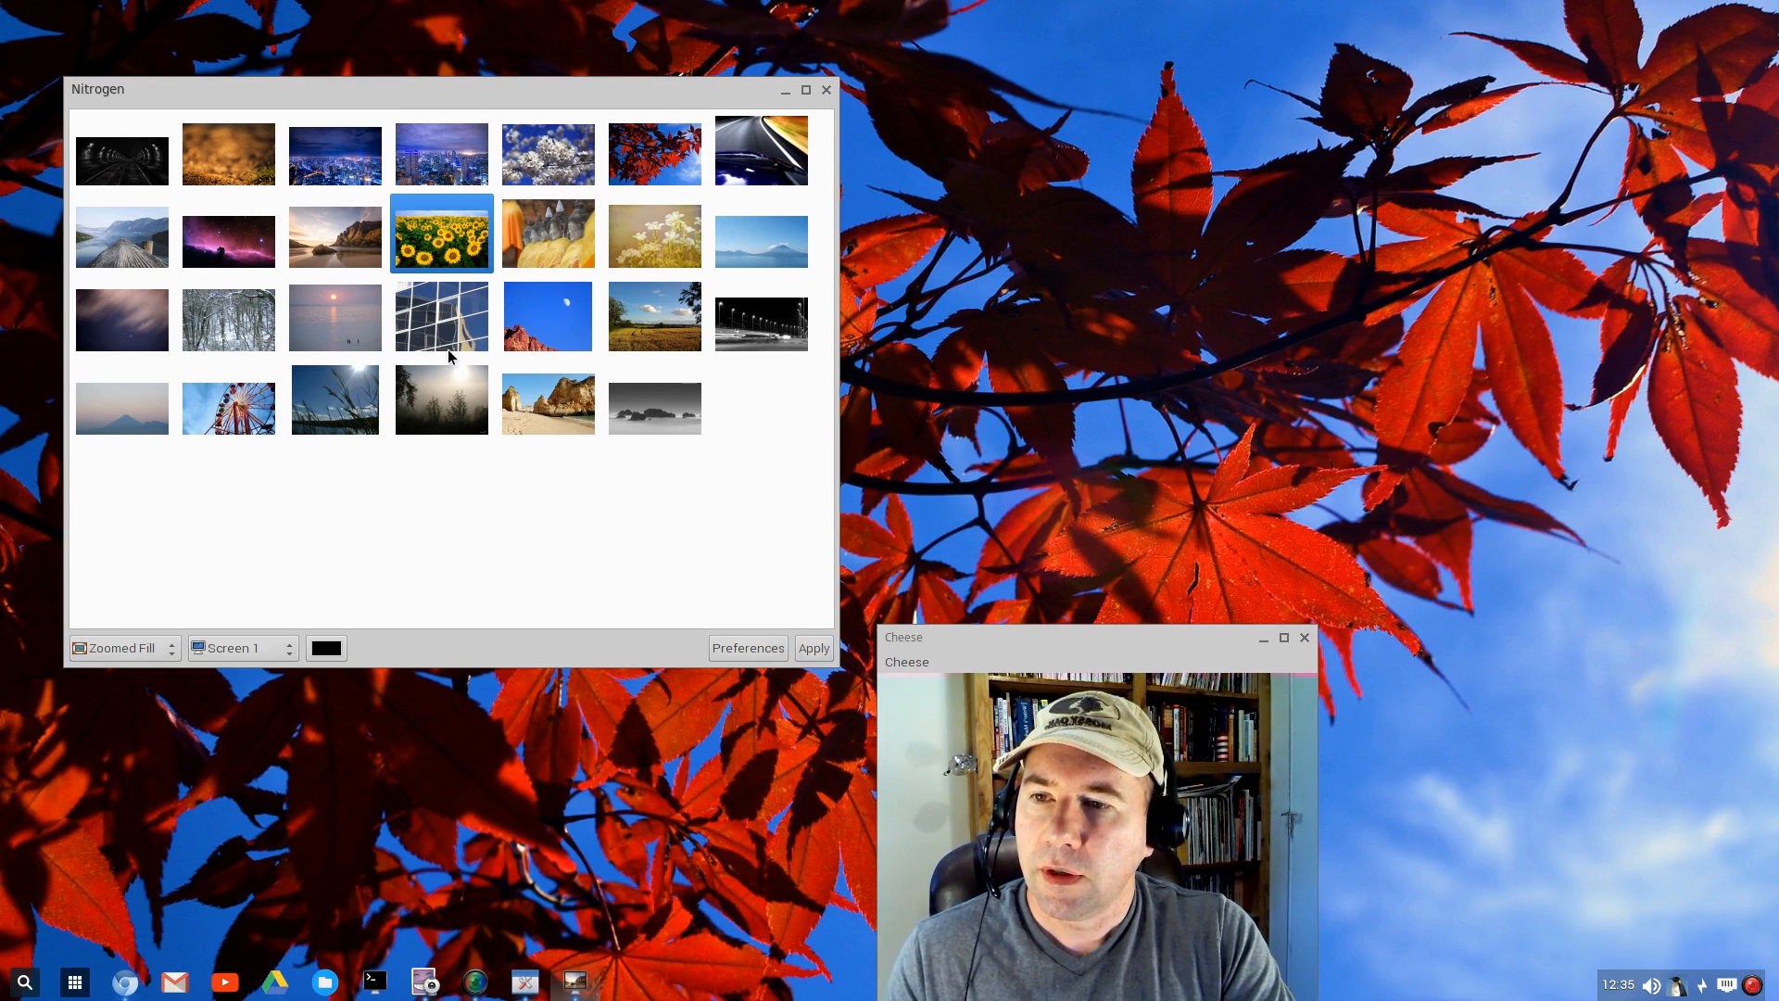
click(810, 653)
Apply the sandy beach with rocky cliffs wallpaper to Screen 1
click(548, 400)
click(808, 648)
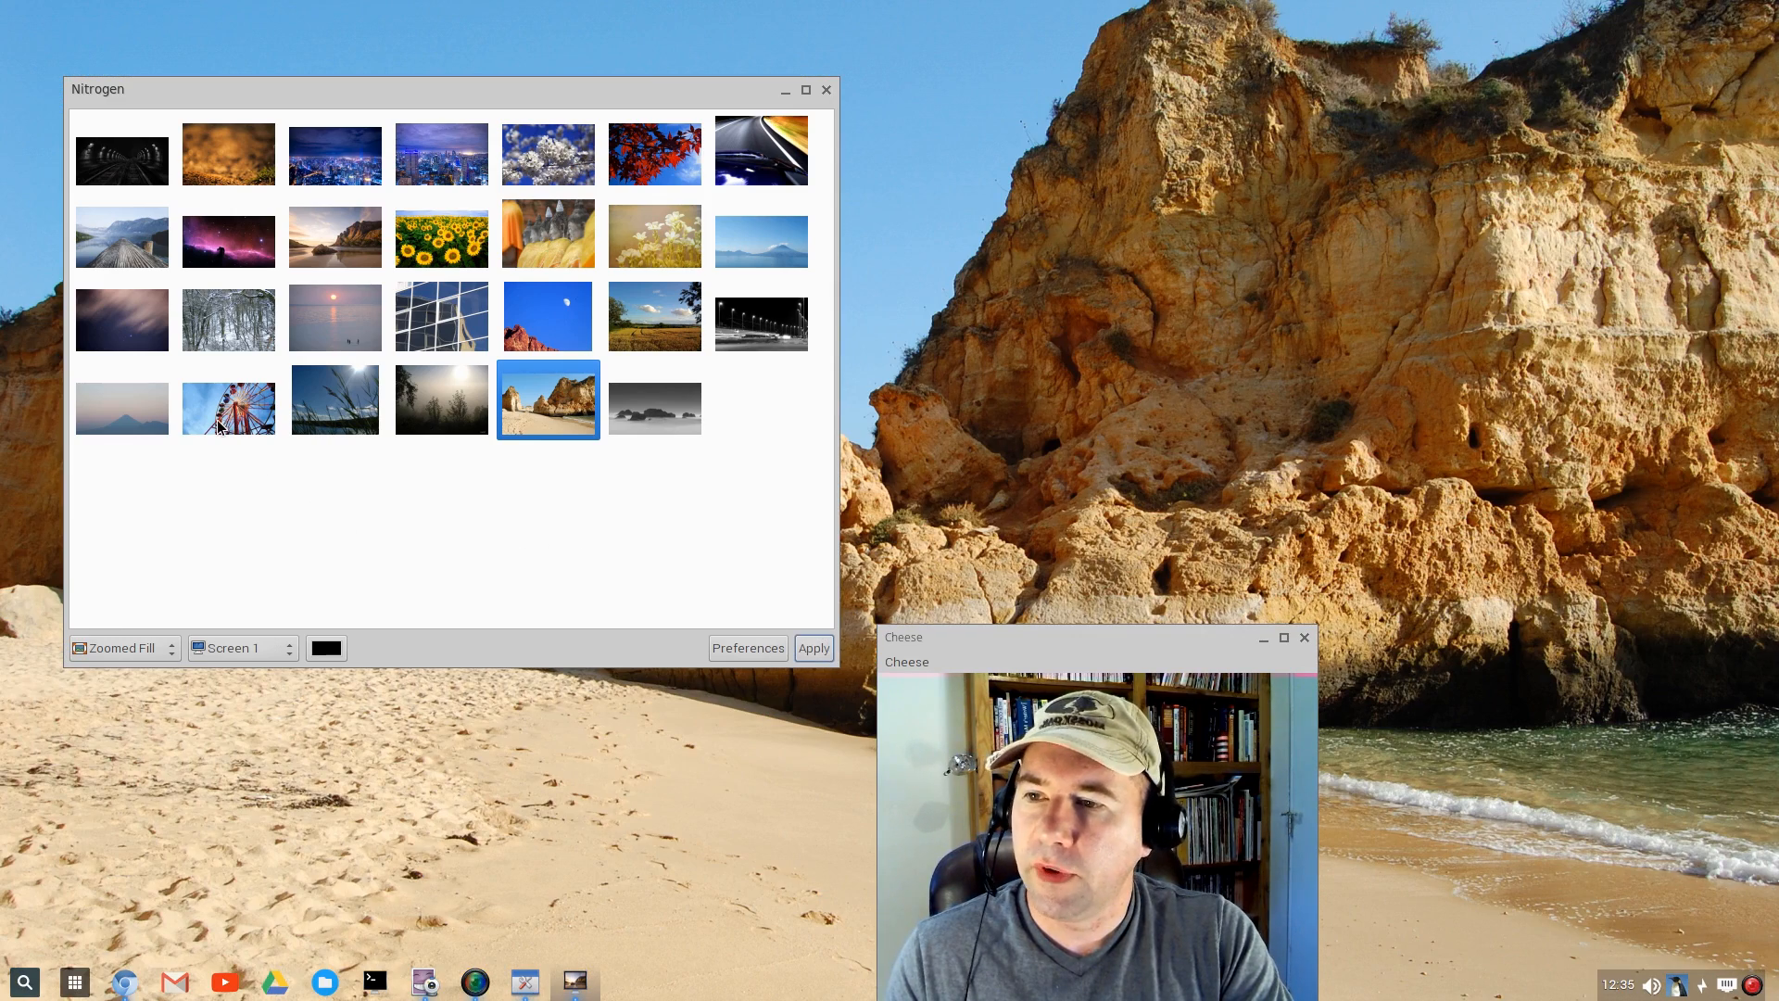
Apply the purple starry night sky wallpaper to Screen 1 and close the wallpaper chooser
click(117, 311)
click(806, 650)
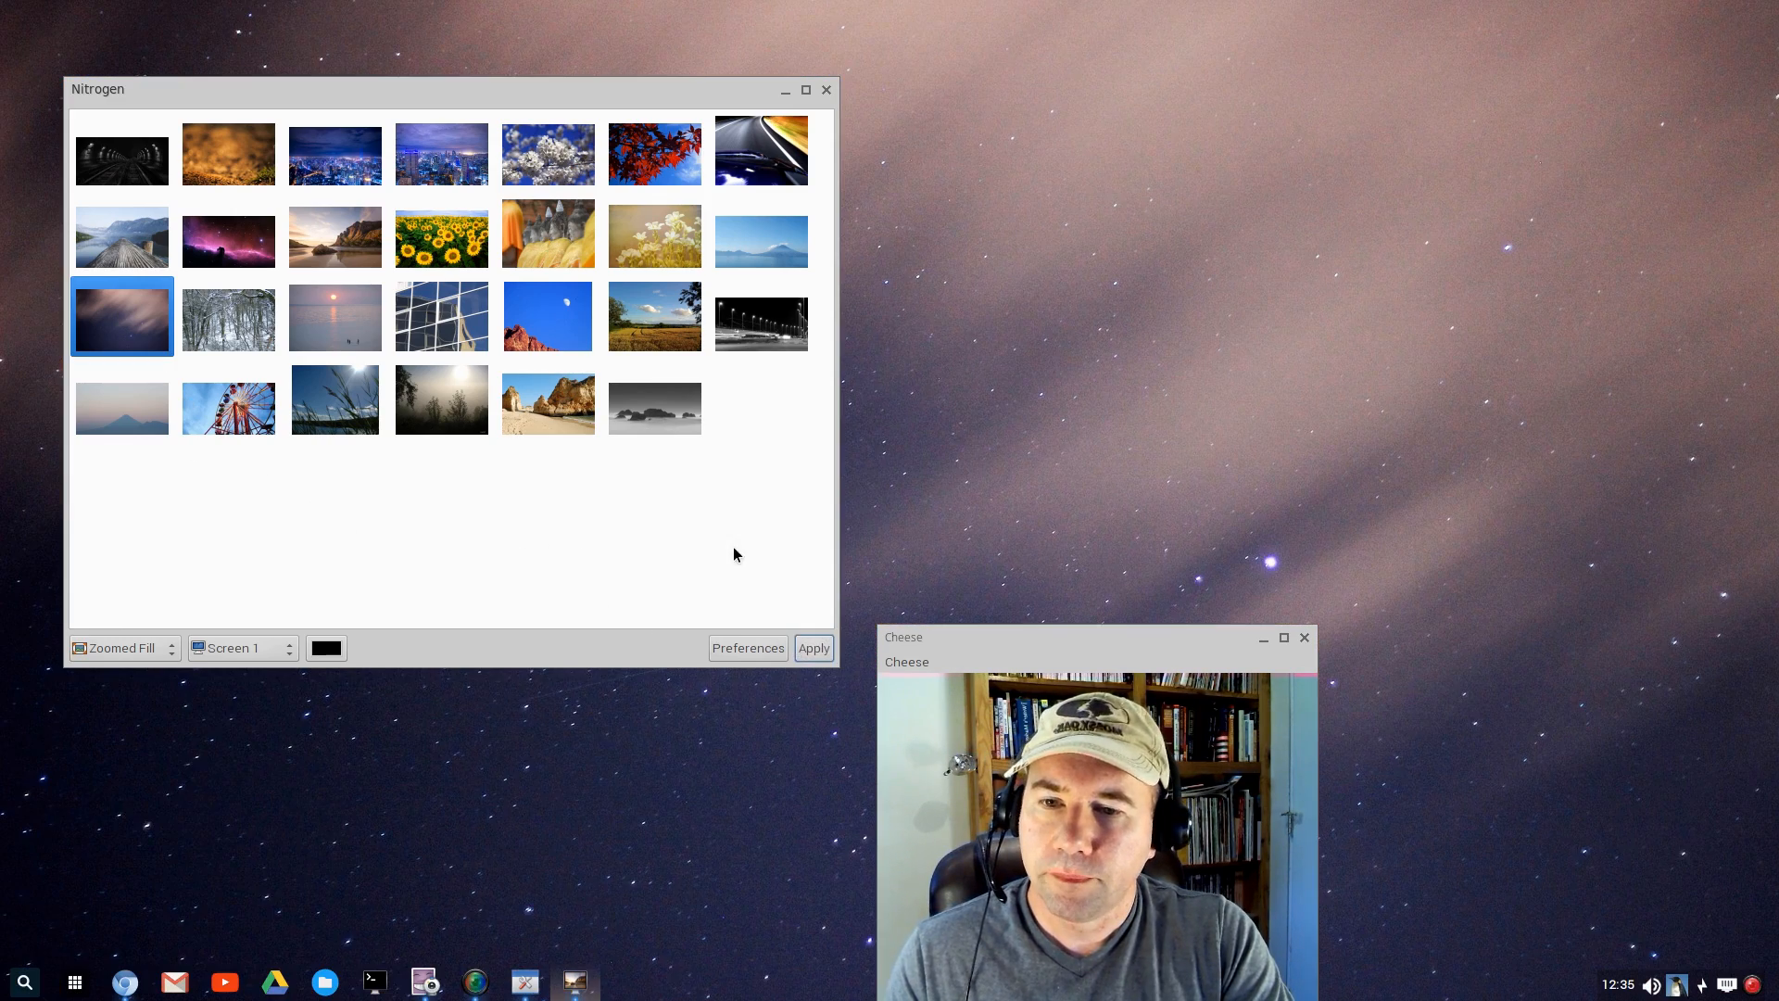
click(825, 91)
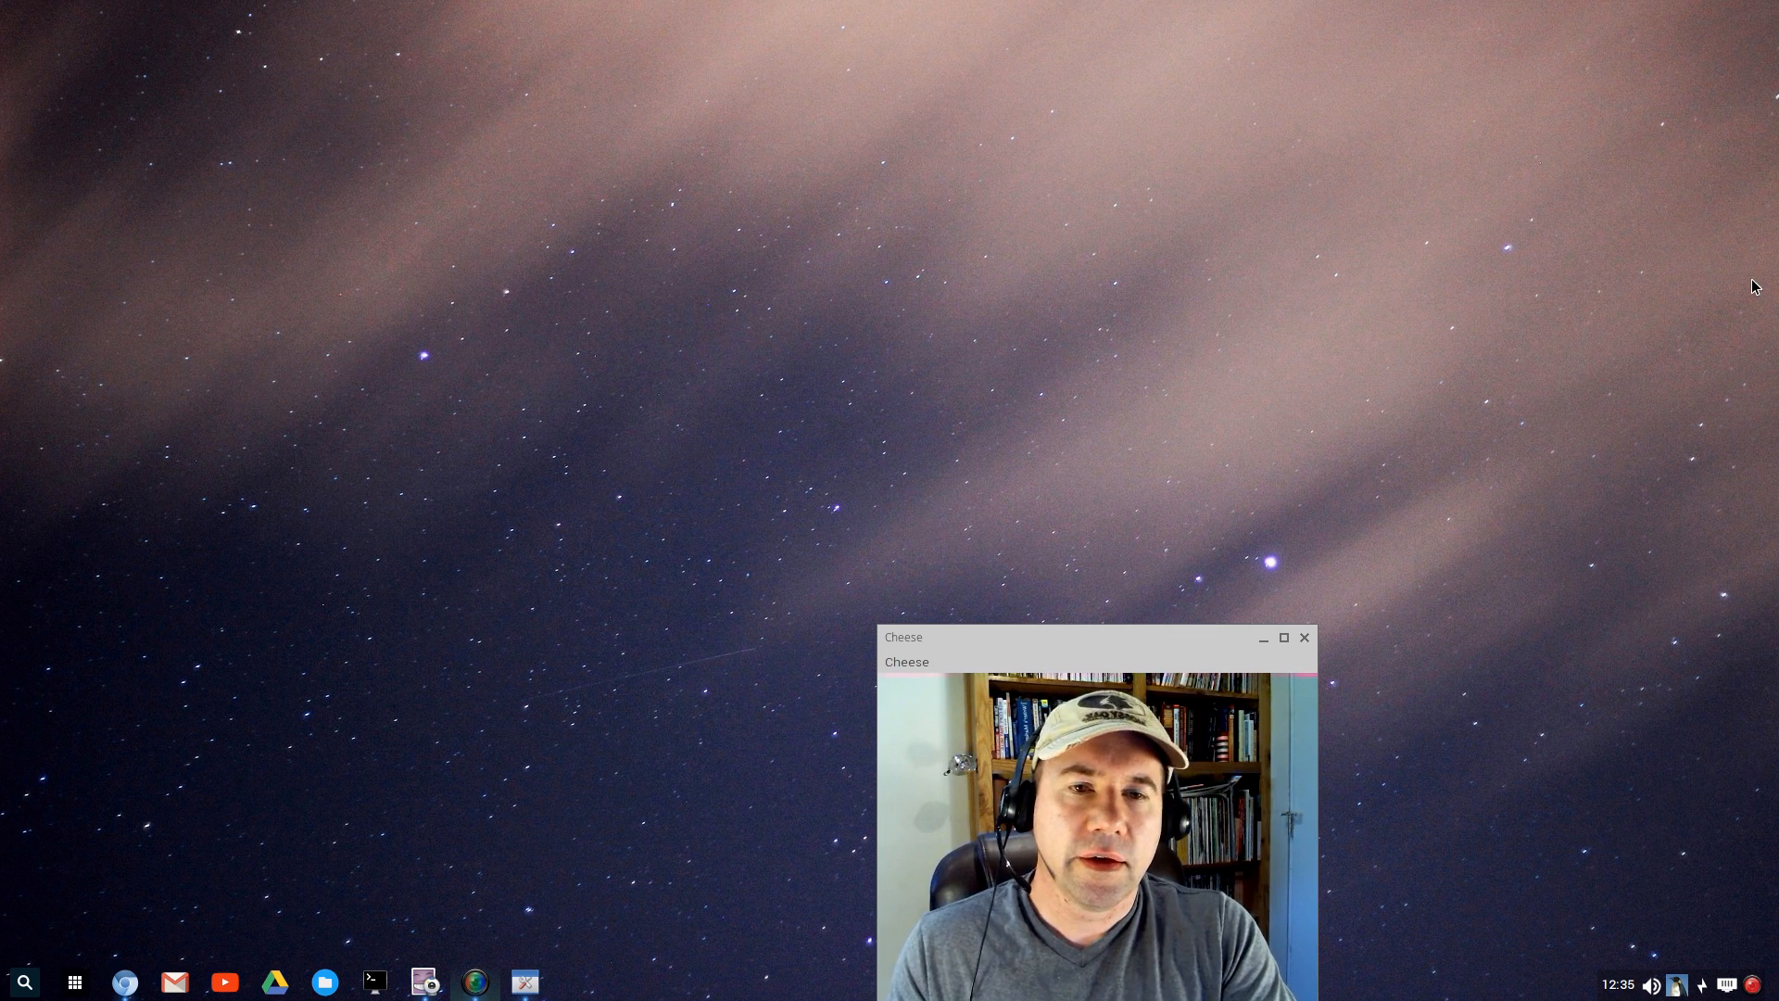
Bring the Openbox Configuration Manager window onto this screen and apply the Chromixium Light window theme
drag(1778, 137, 407, 55)
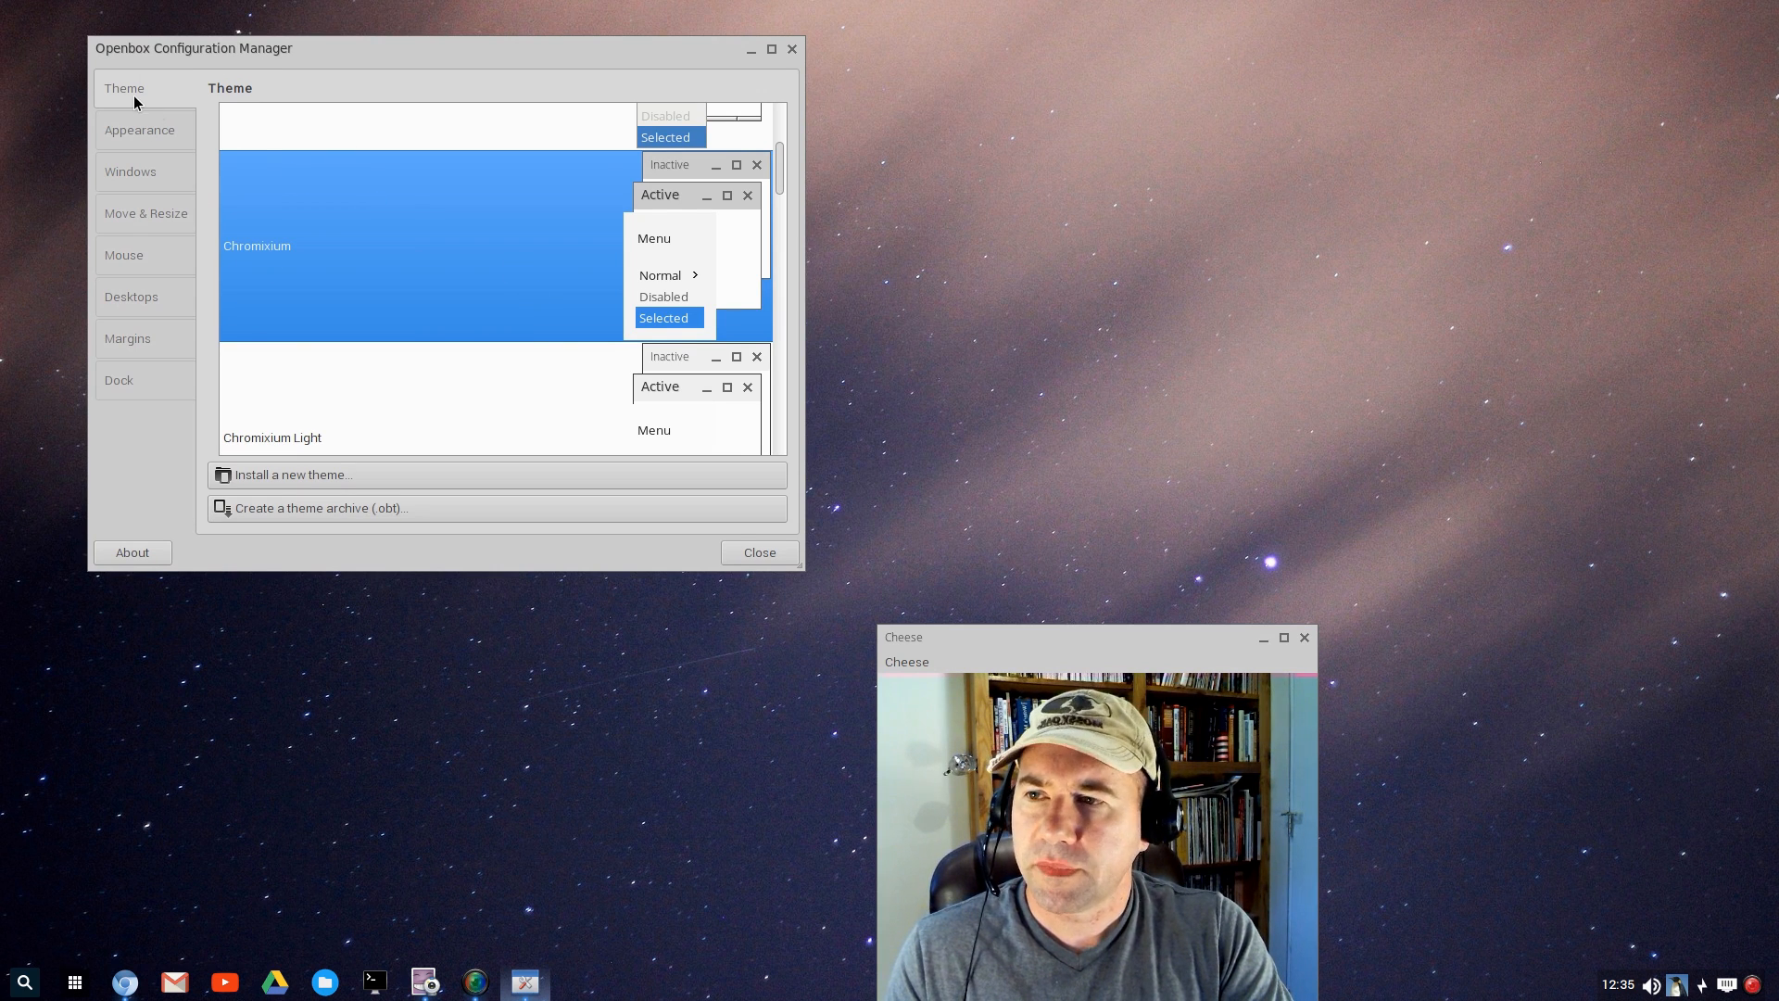
scroll(543, 348, up, 2)
scroll(542, 343, up, 3)
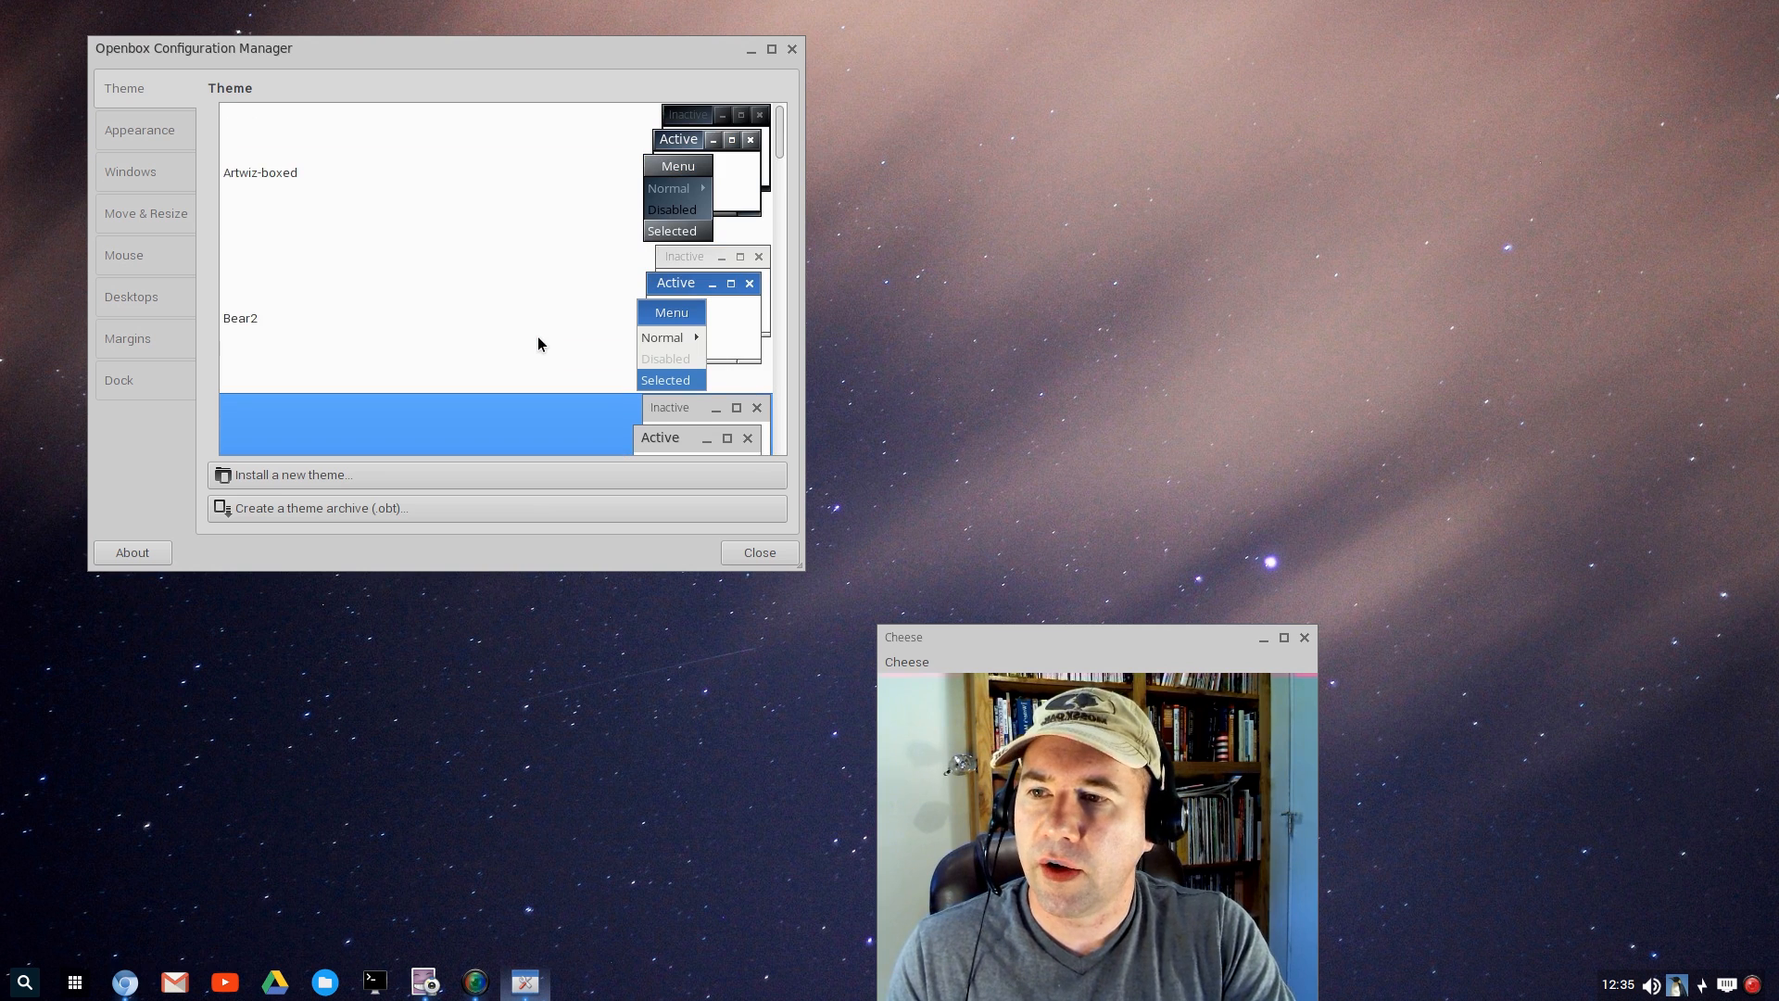
scroll(540, 335, down, 4)
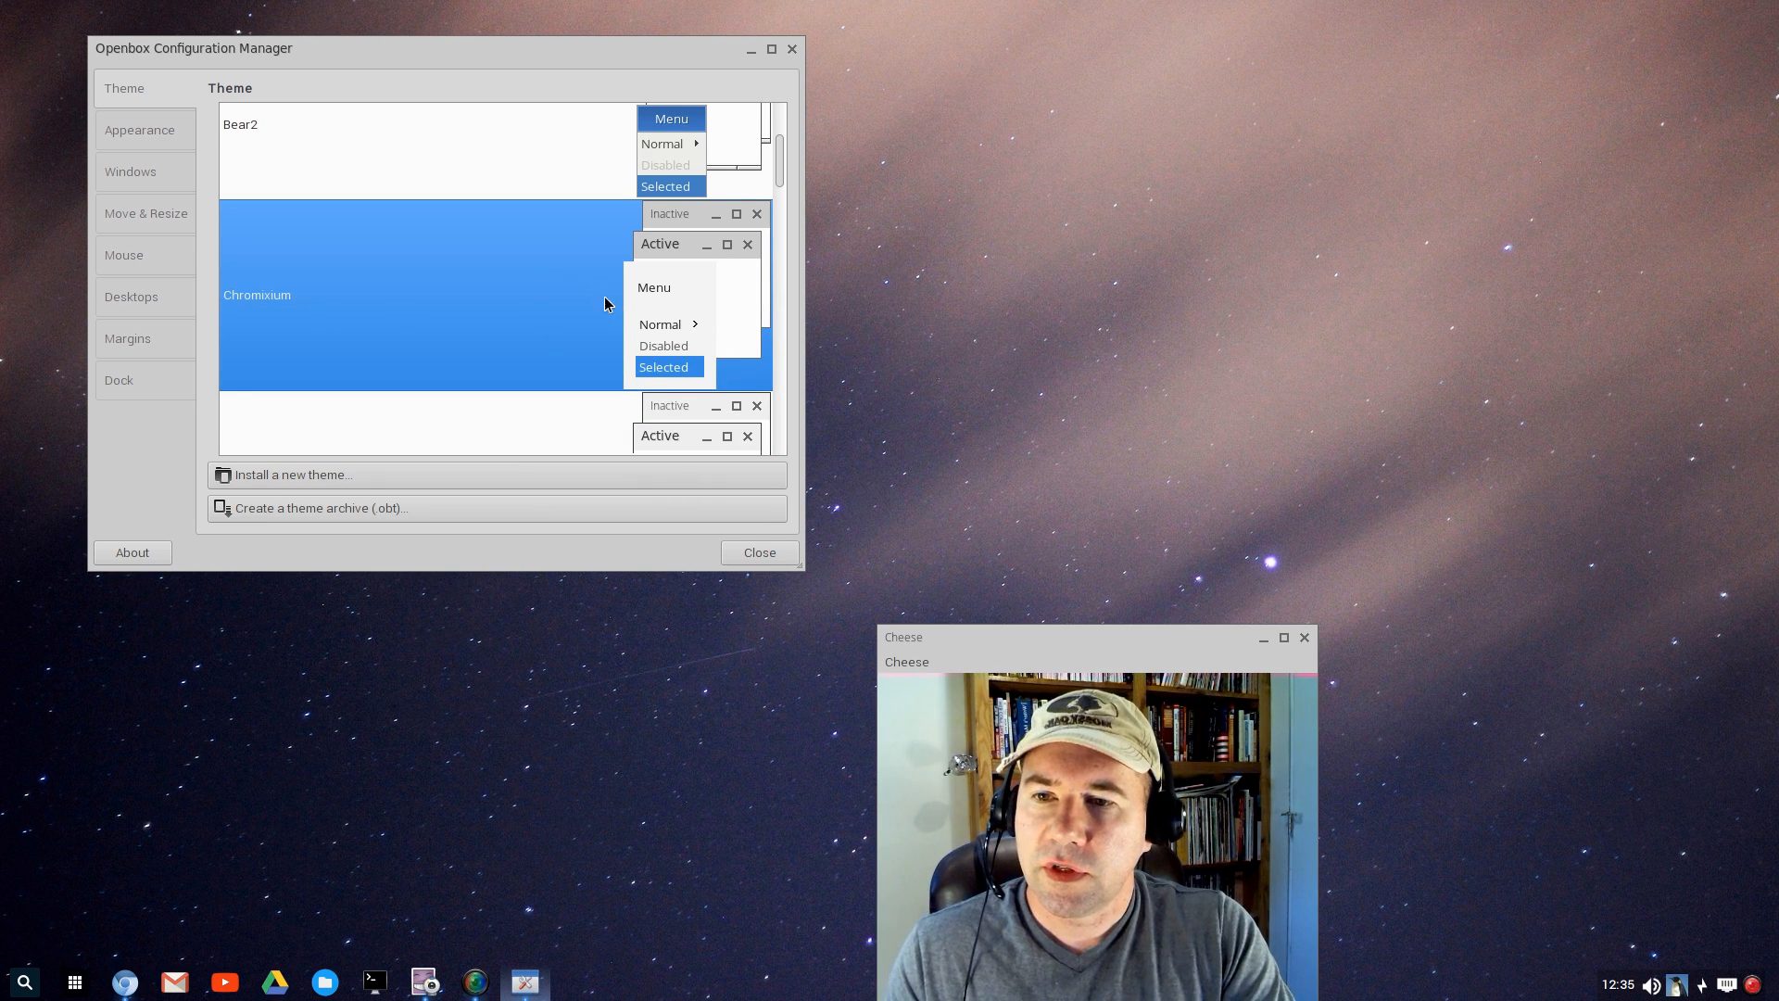
scroll(593, 292, down, 1)
scroll(538, 278, down, 2)
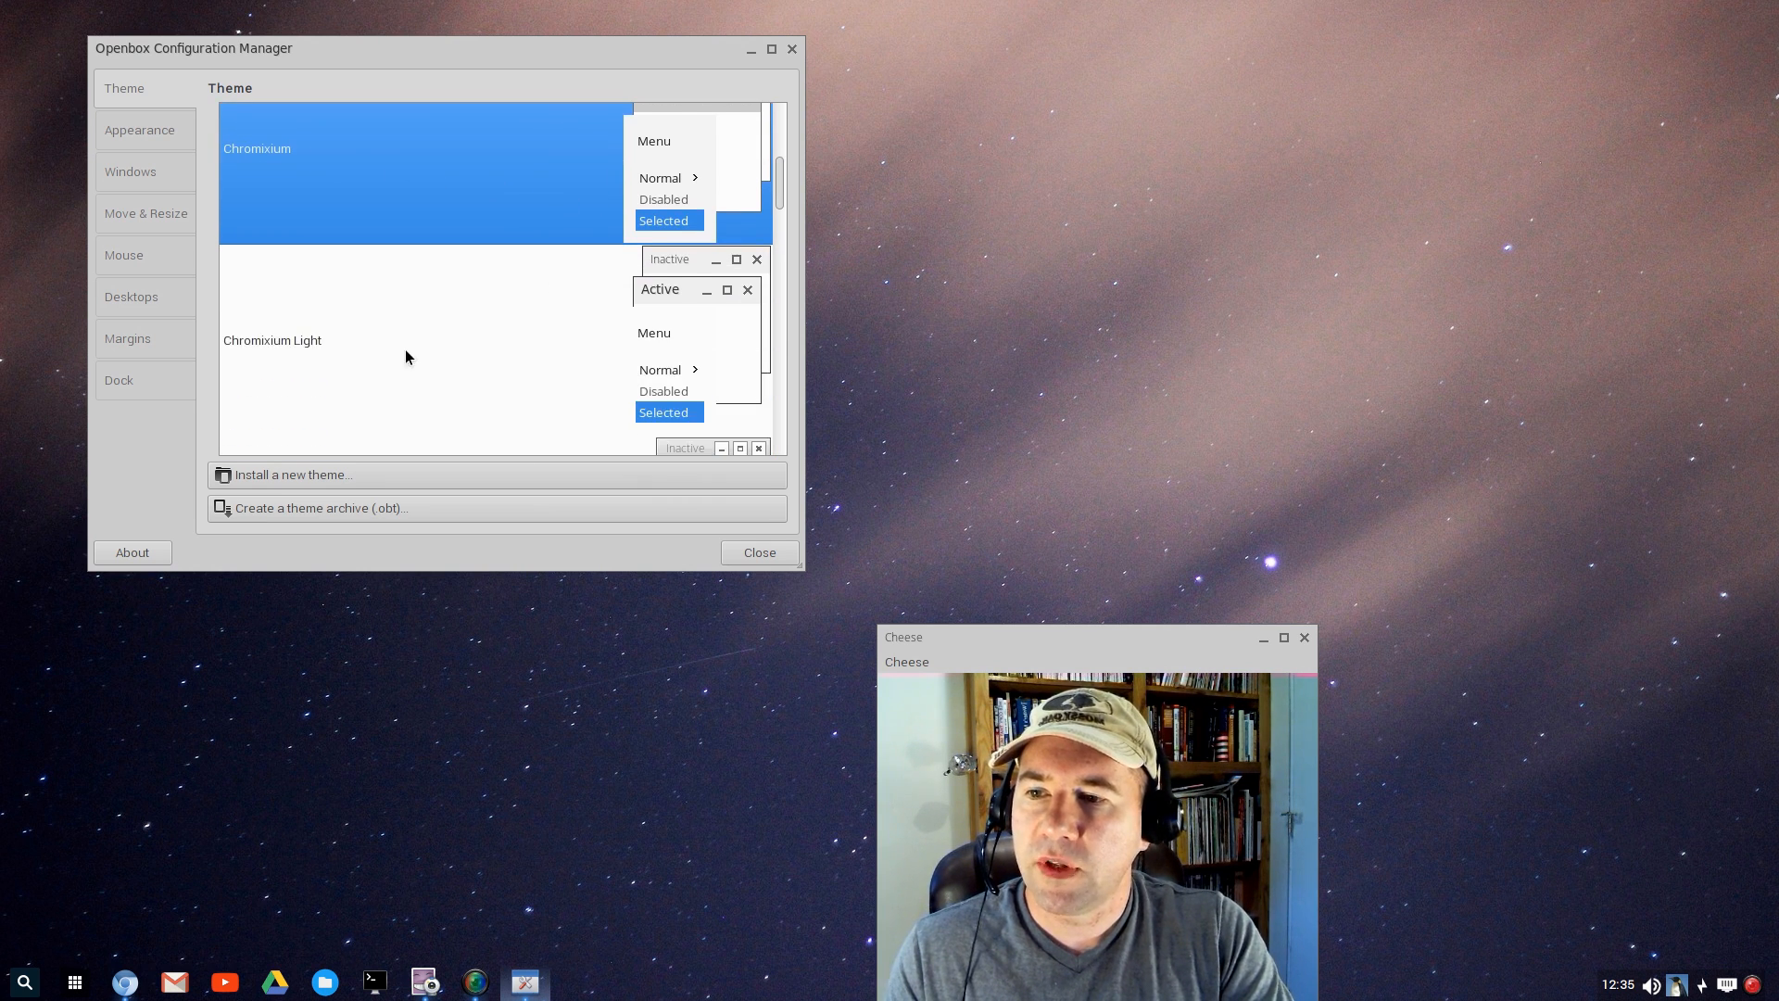
click(413, 357)
Try the Artwiz-boxed and Bear2 window themes one after the other
scroll(559, 417, up, 1)
scroll(560, 412, up, 5)
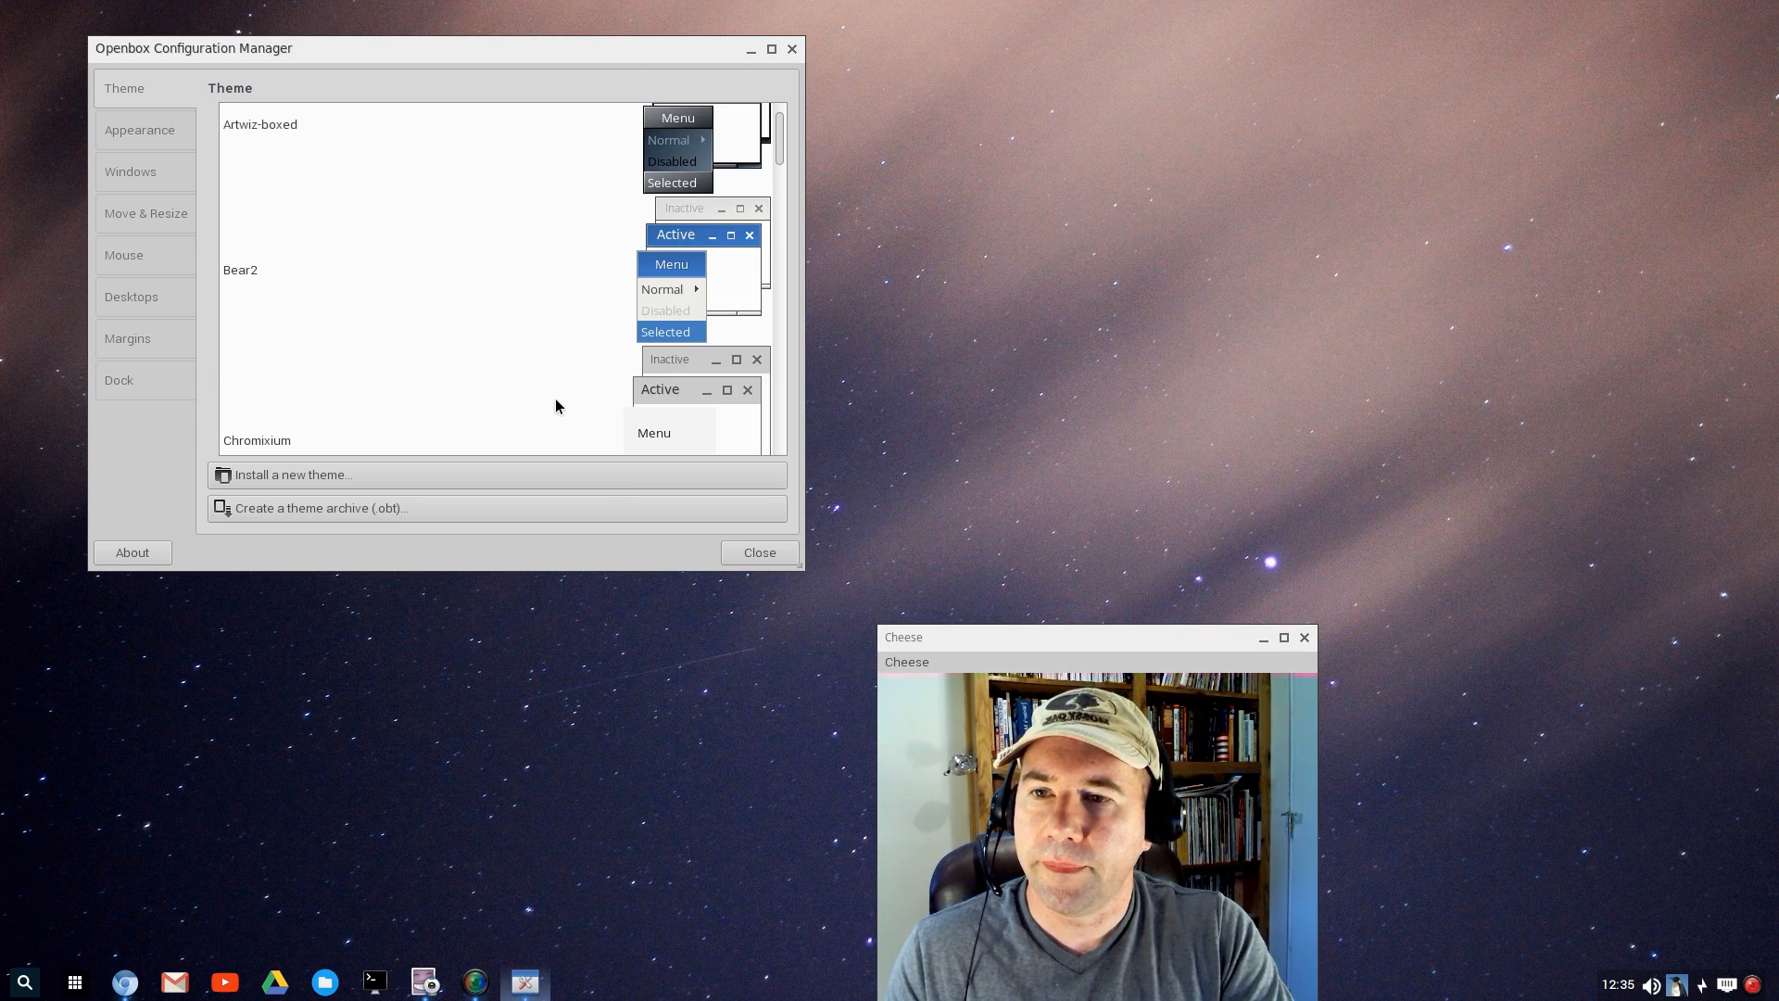
click(463, 235)
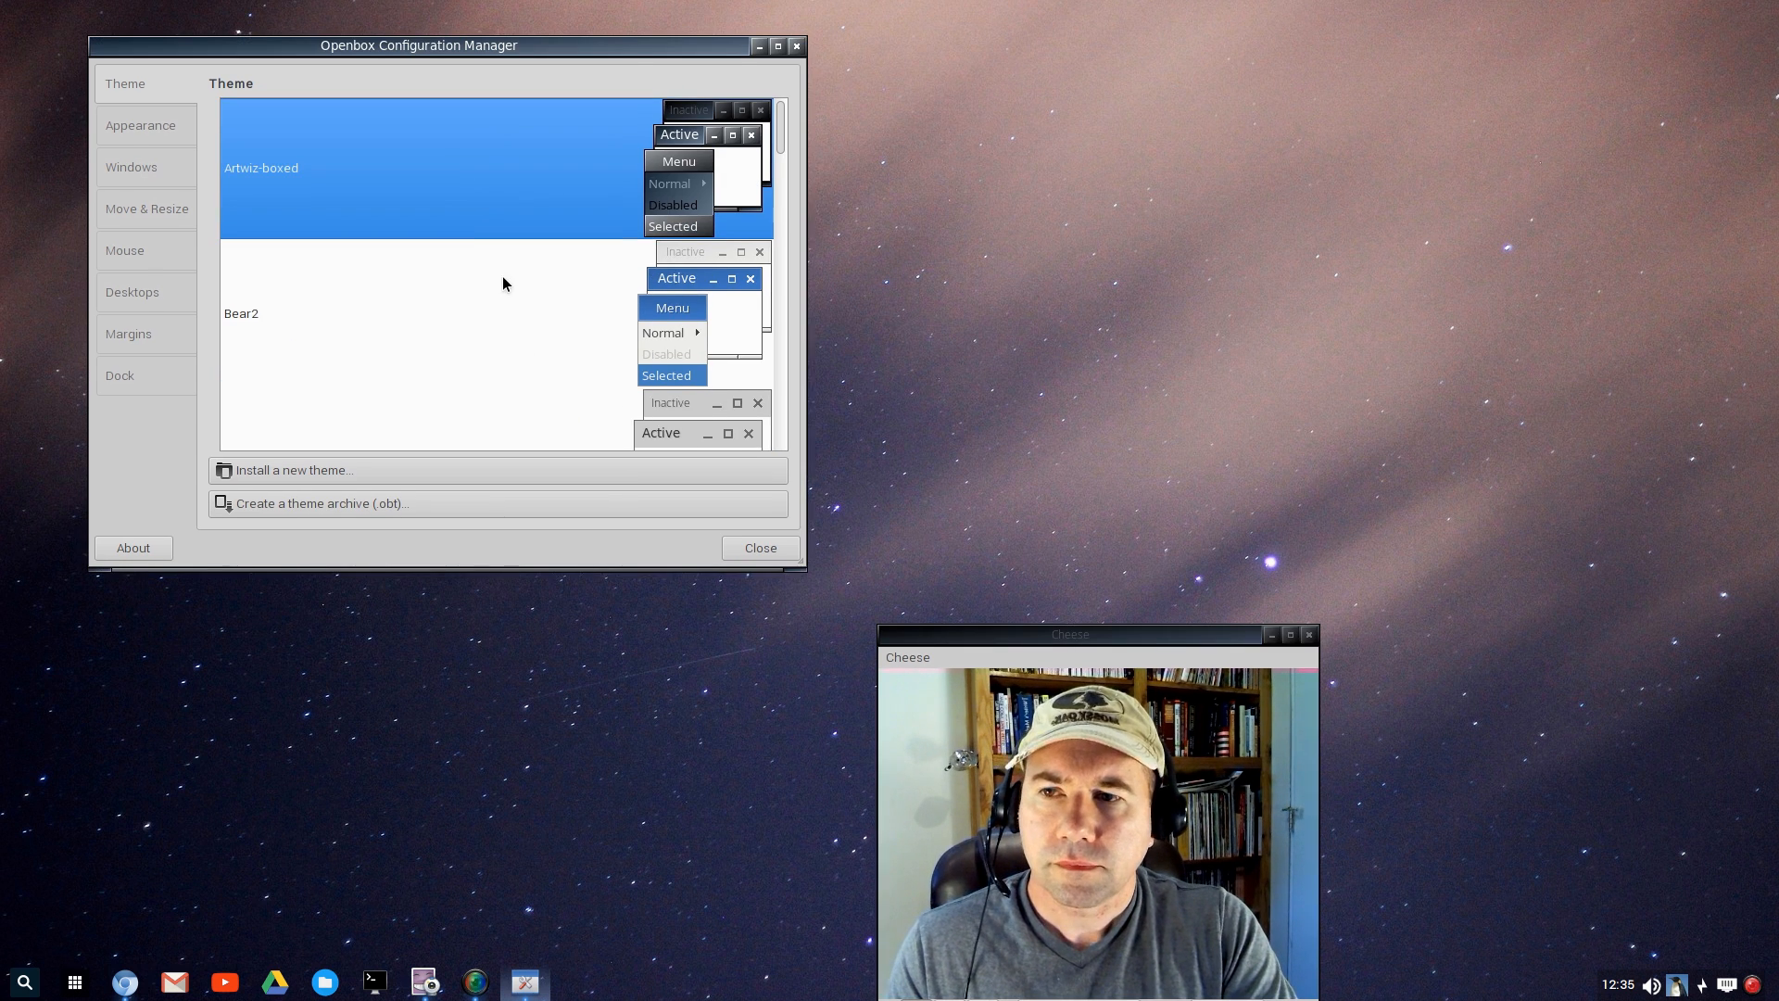
scroll(503, 278, down, 1)
click(467, 193)
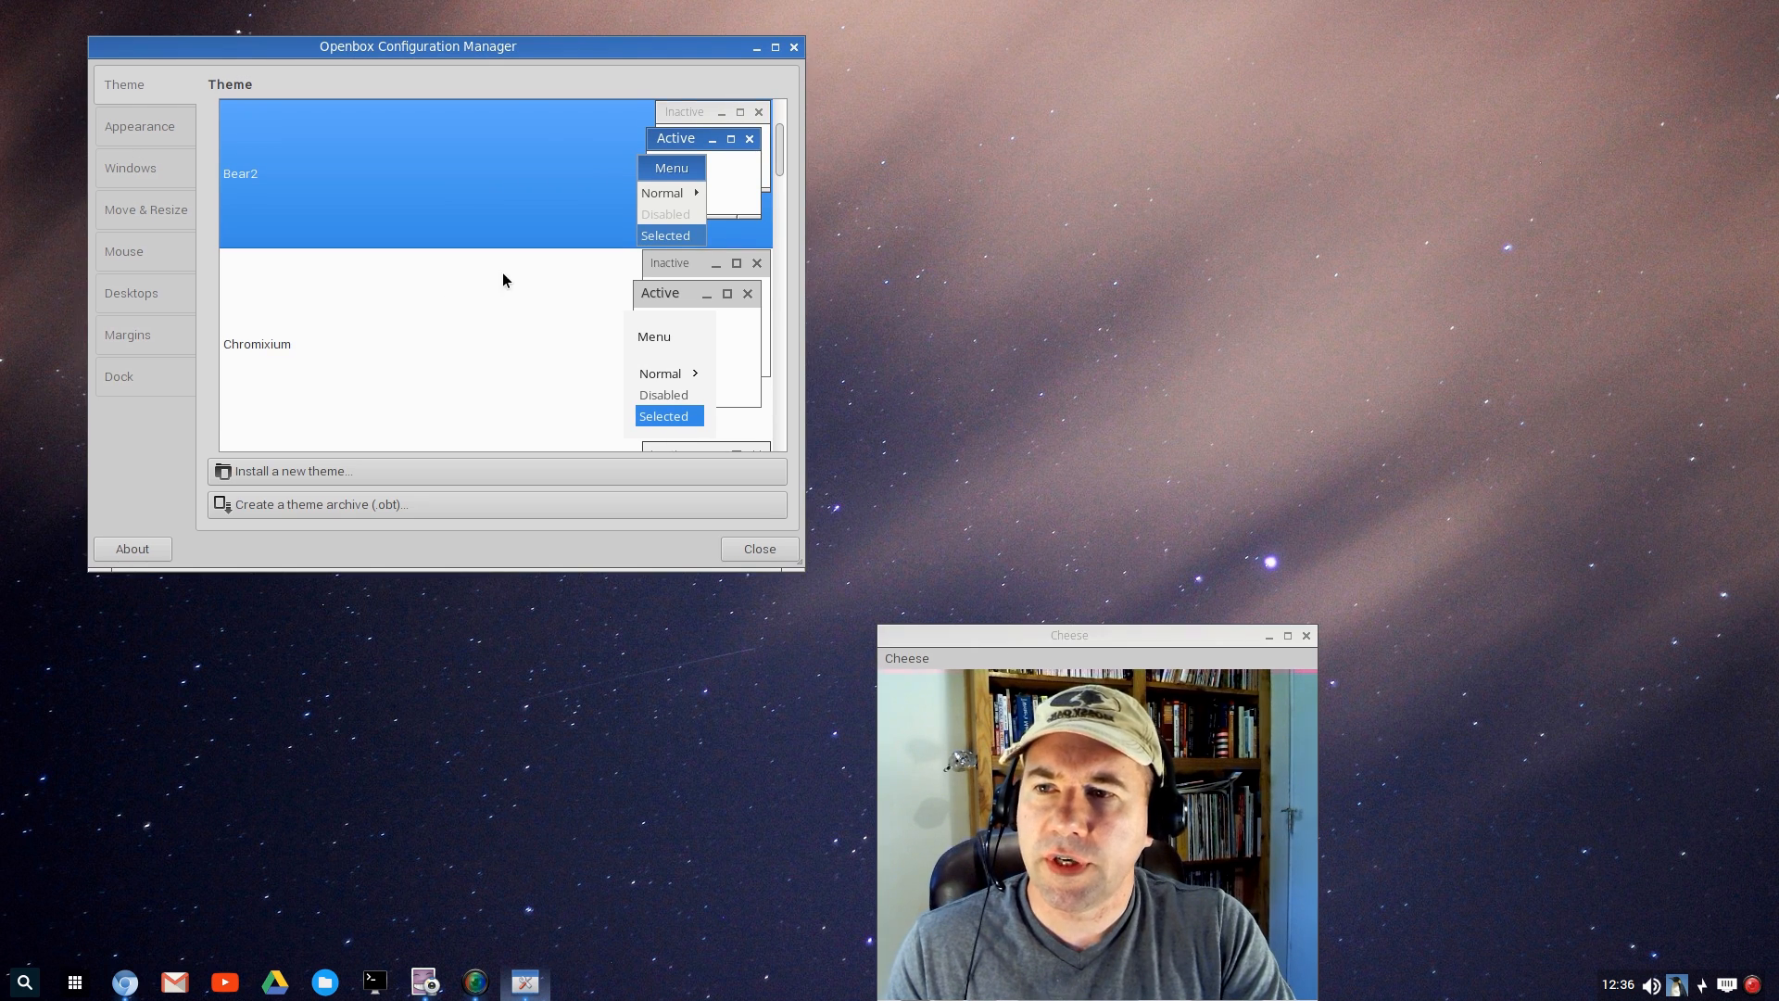
Try the Clearlooks, Clearlooks-3.4 and Clearlooks-Olive window themes in turn
scroll(476, 271, down, 3)
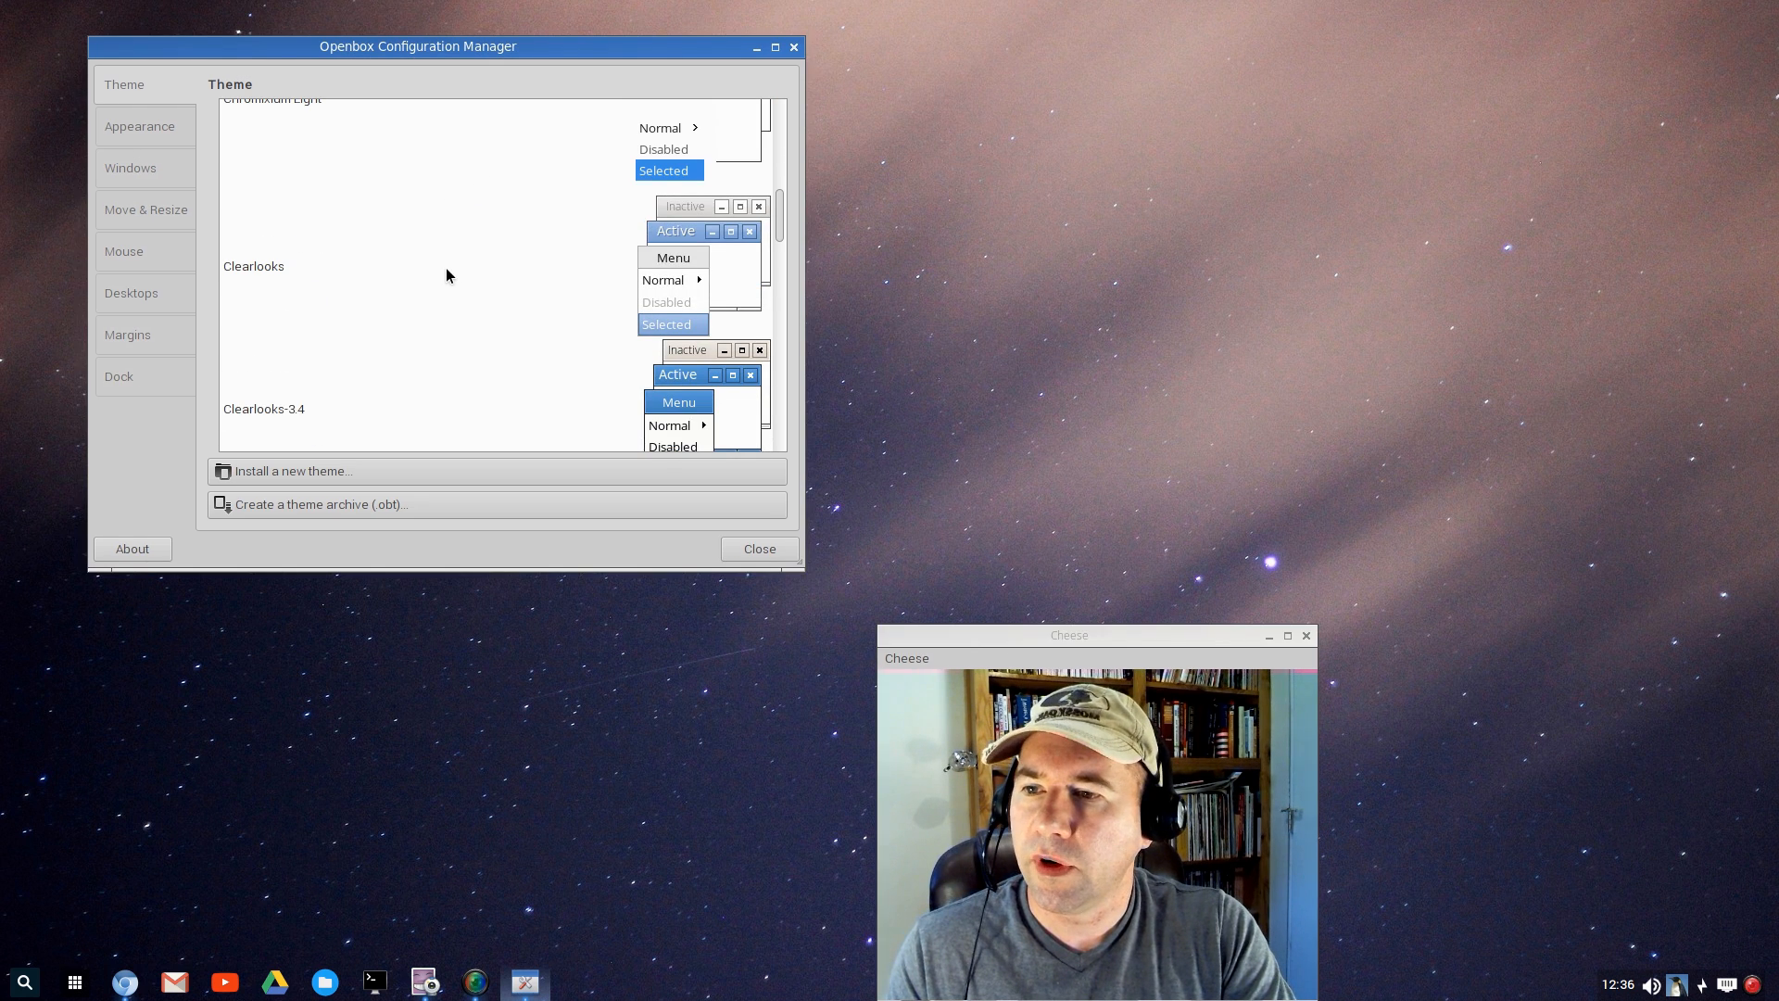
click(497, 277)
scroll(500, 274, down, 1)
click(477, 335)
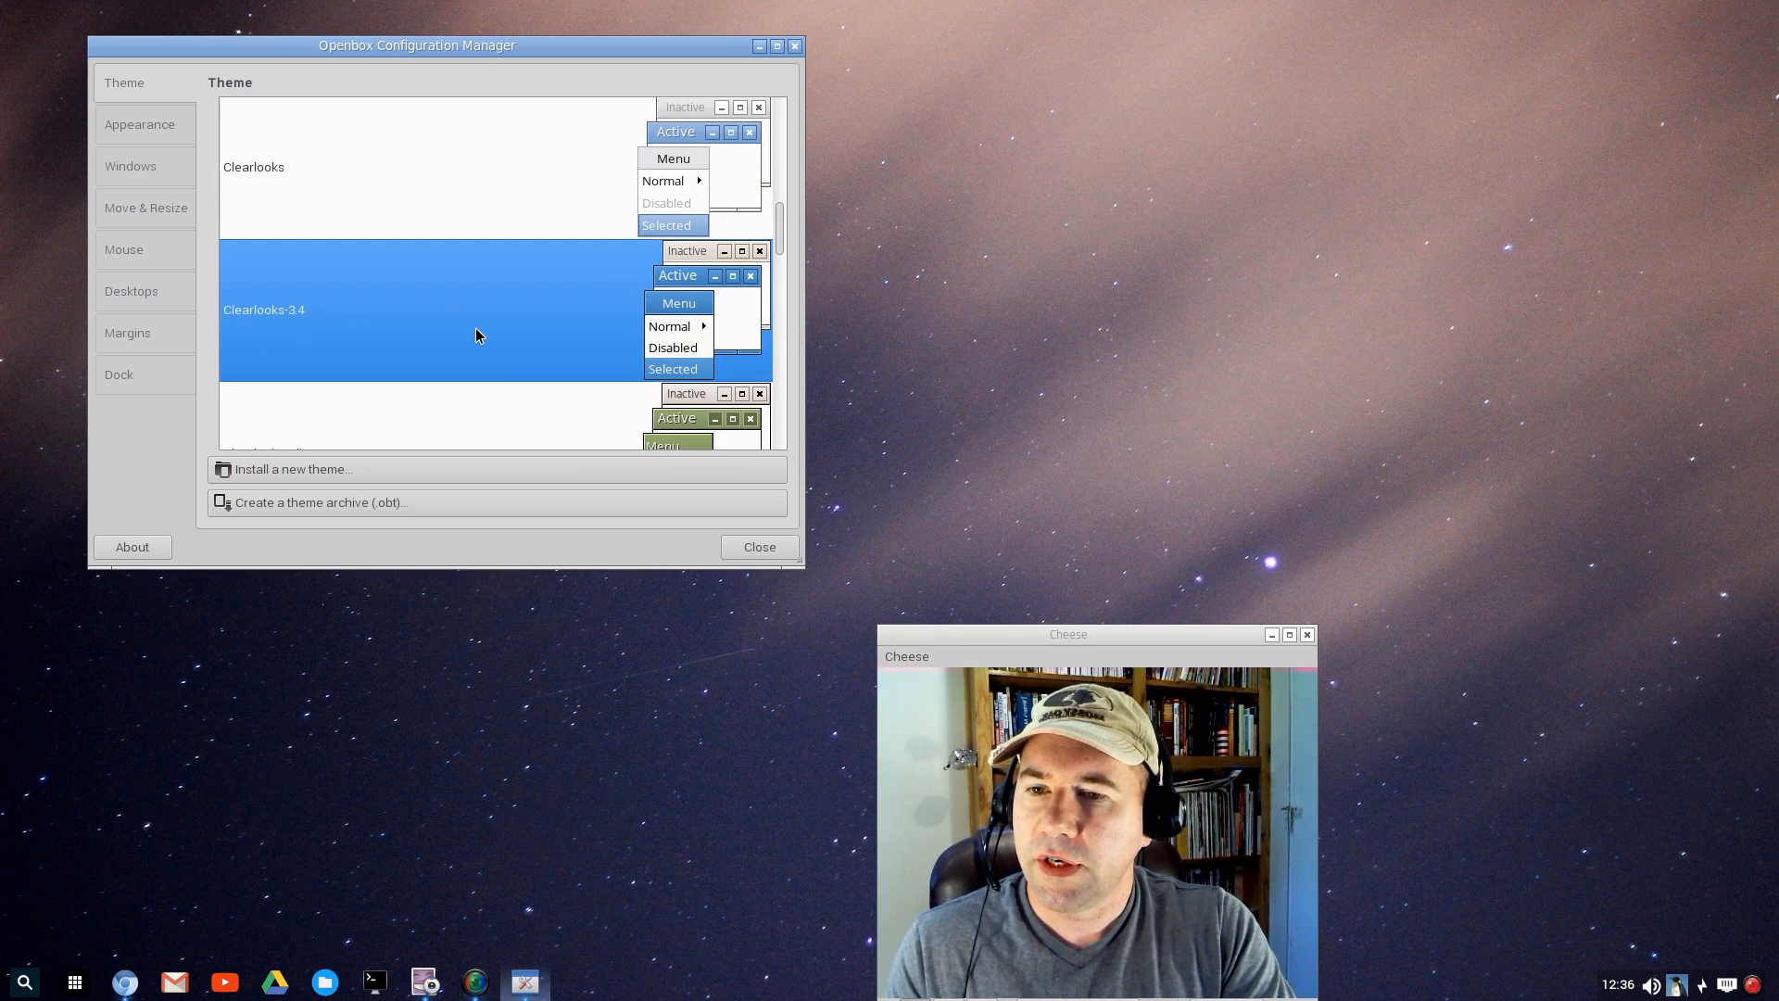
scroll(477, 334, down, 1)
click(483, 323)
scroll(448, 336, down, 1)
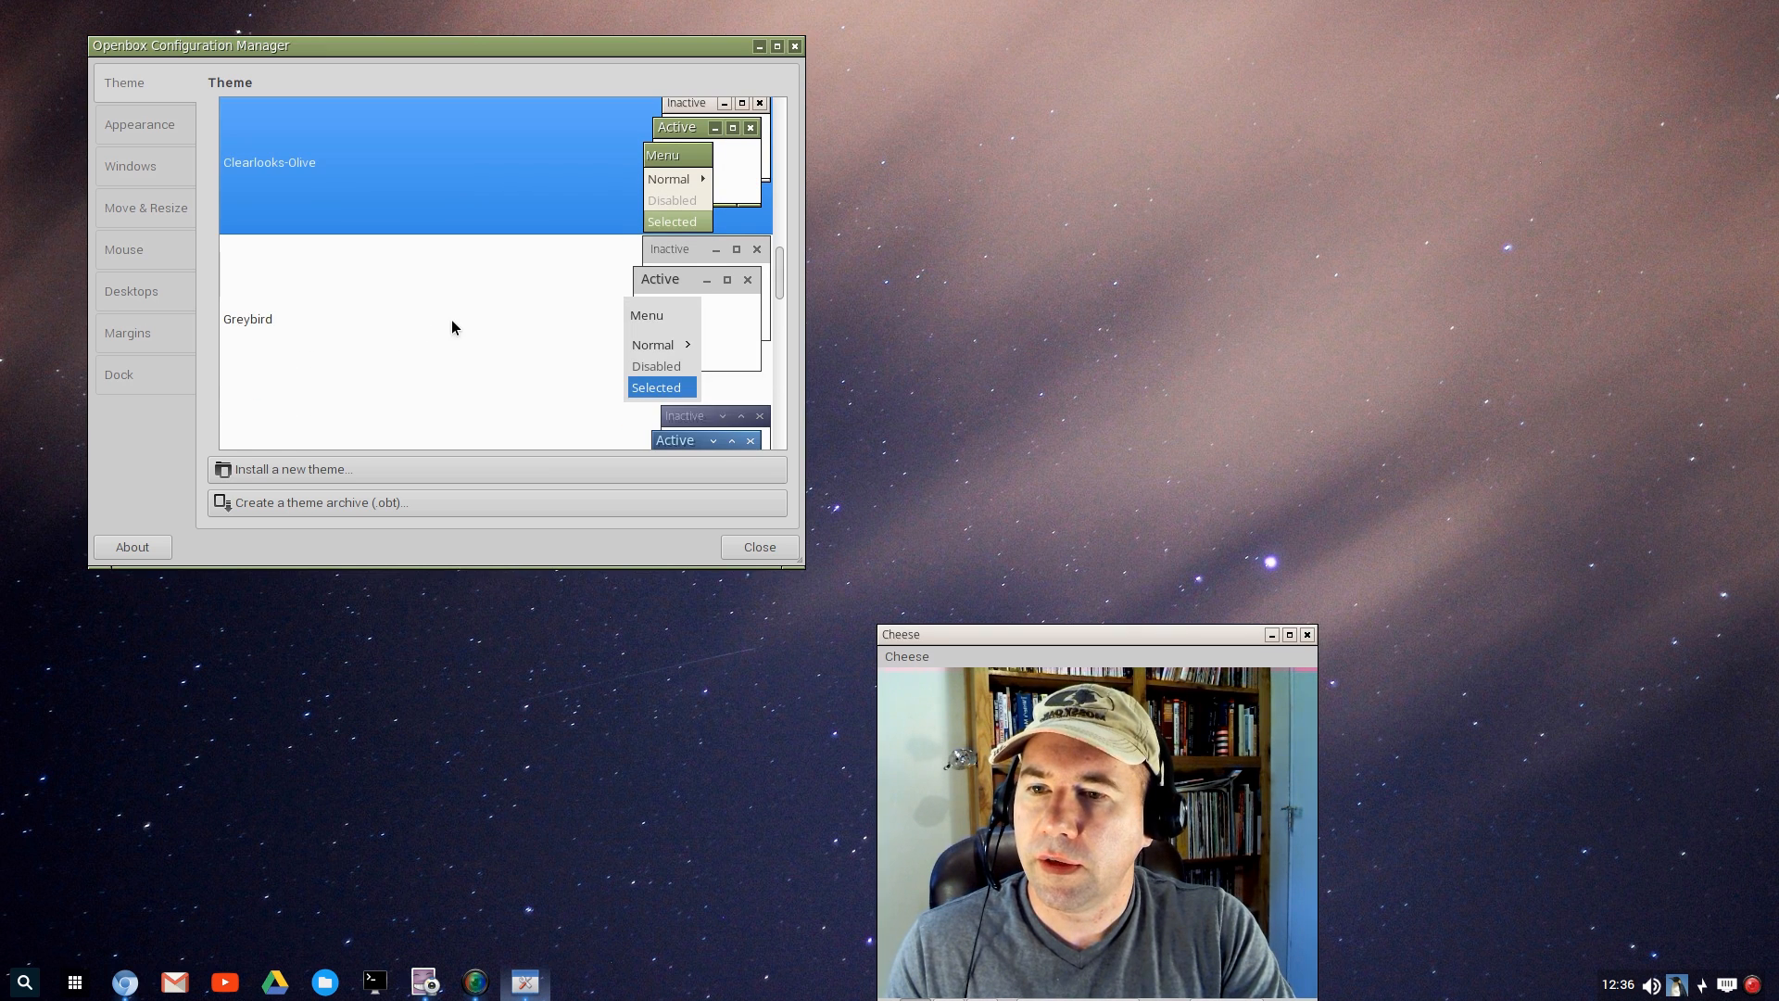
Apply the Greybird window theme, followed by the Natura theme
click(417, 352)
scroll(434, 352, down, 1)
scroll(444, 336, down, 1)
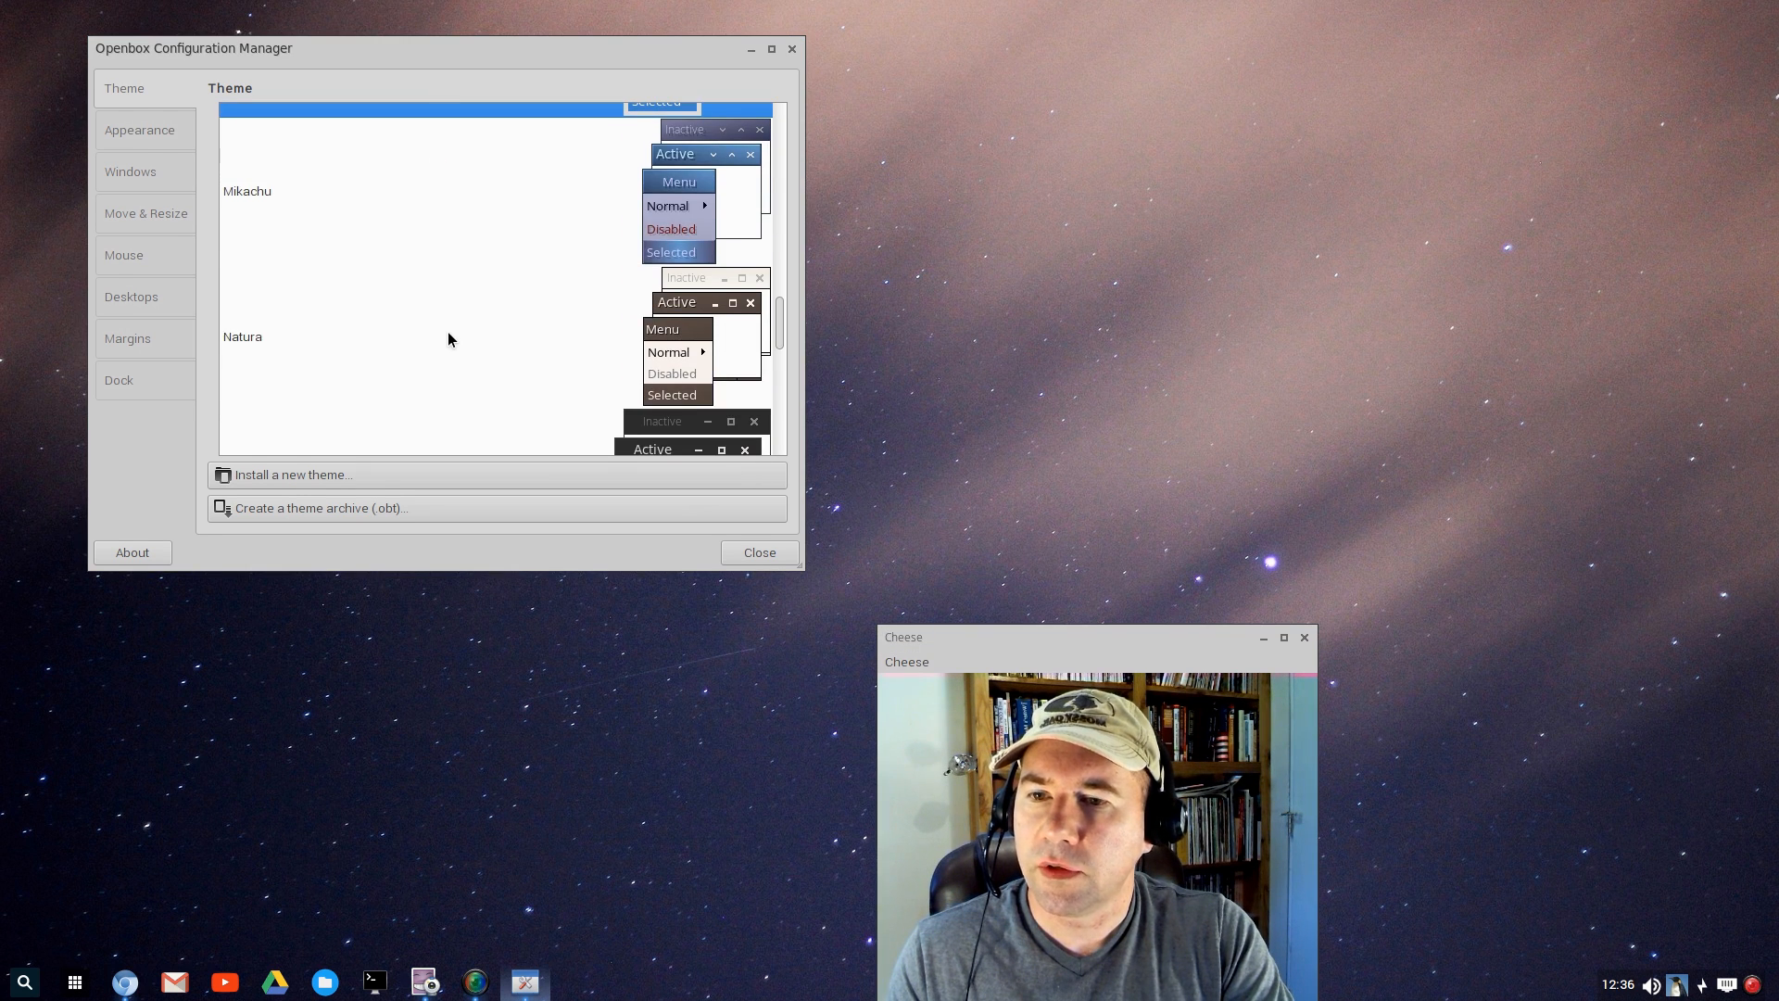
click(448, 338)
scroll(445, 348, down, 1)
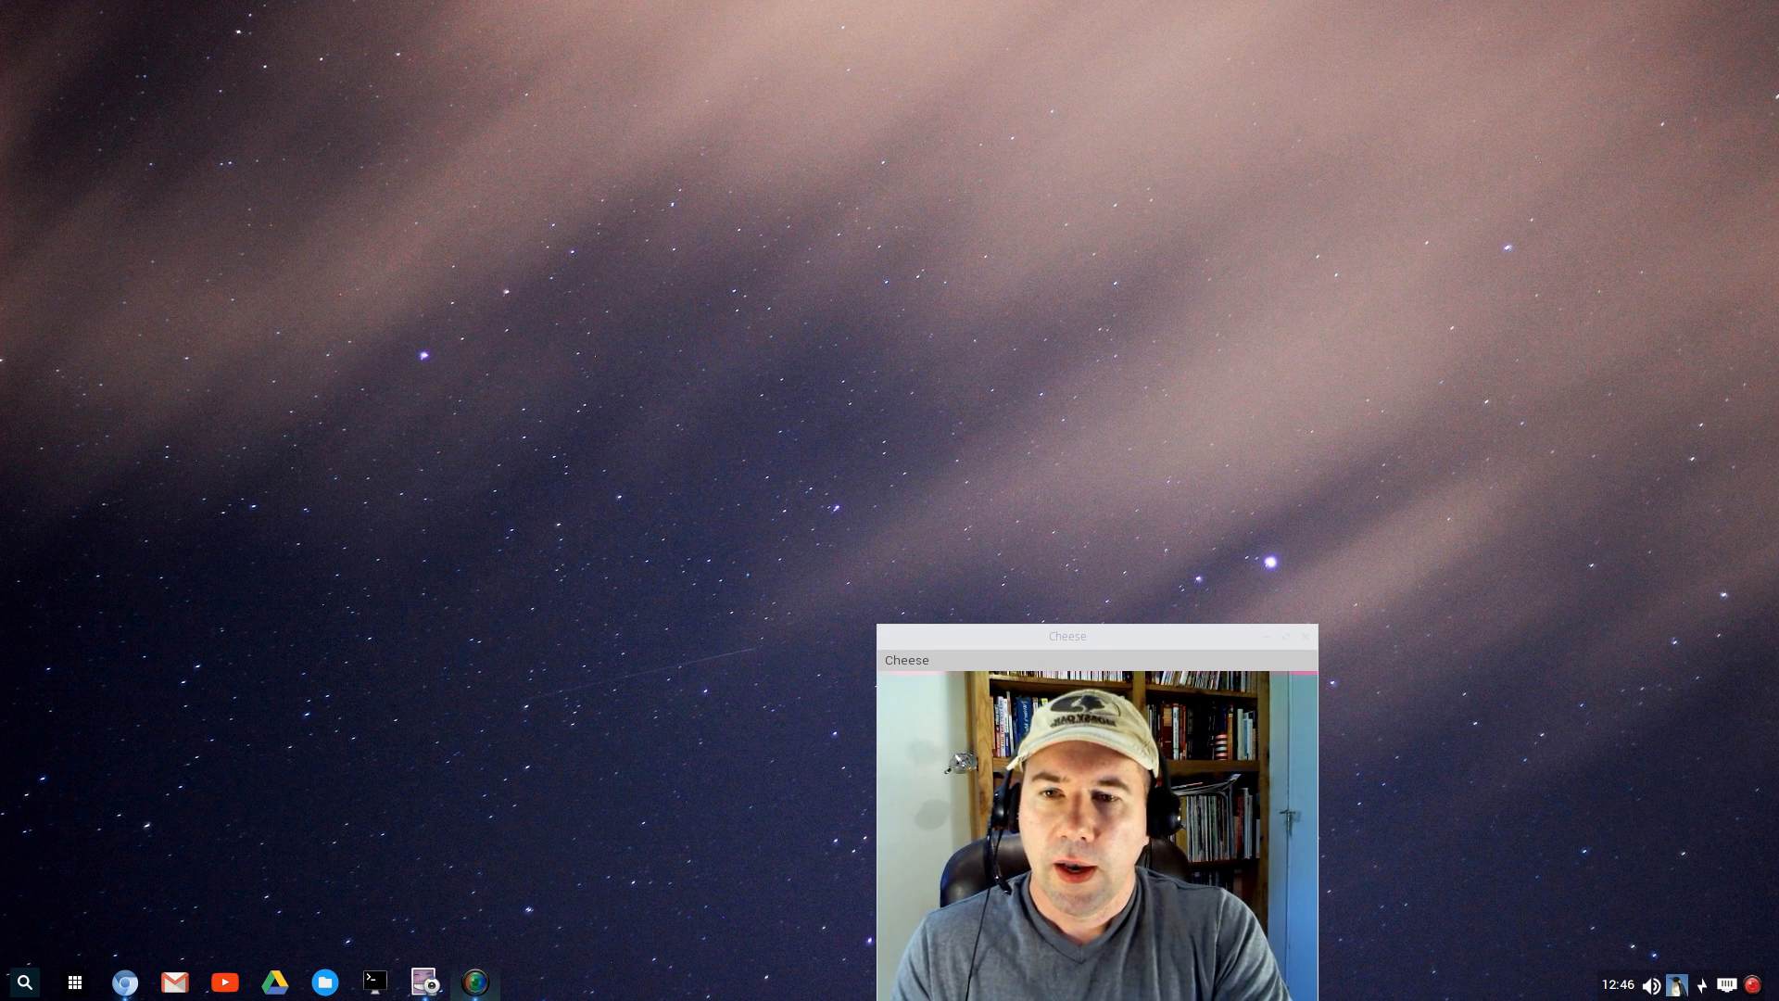
Switch to Chromium, move its window clear of the webcam view and read the news page's PPA and Google Browser Choice sections
click(125, 982)
drag(871, 56, 653, 31)
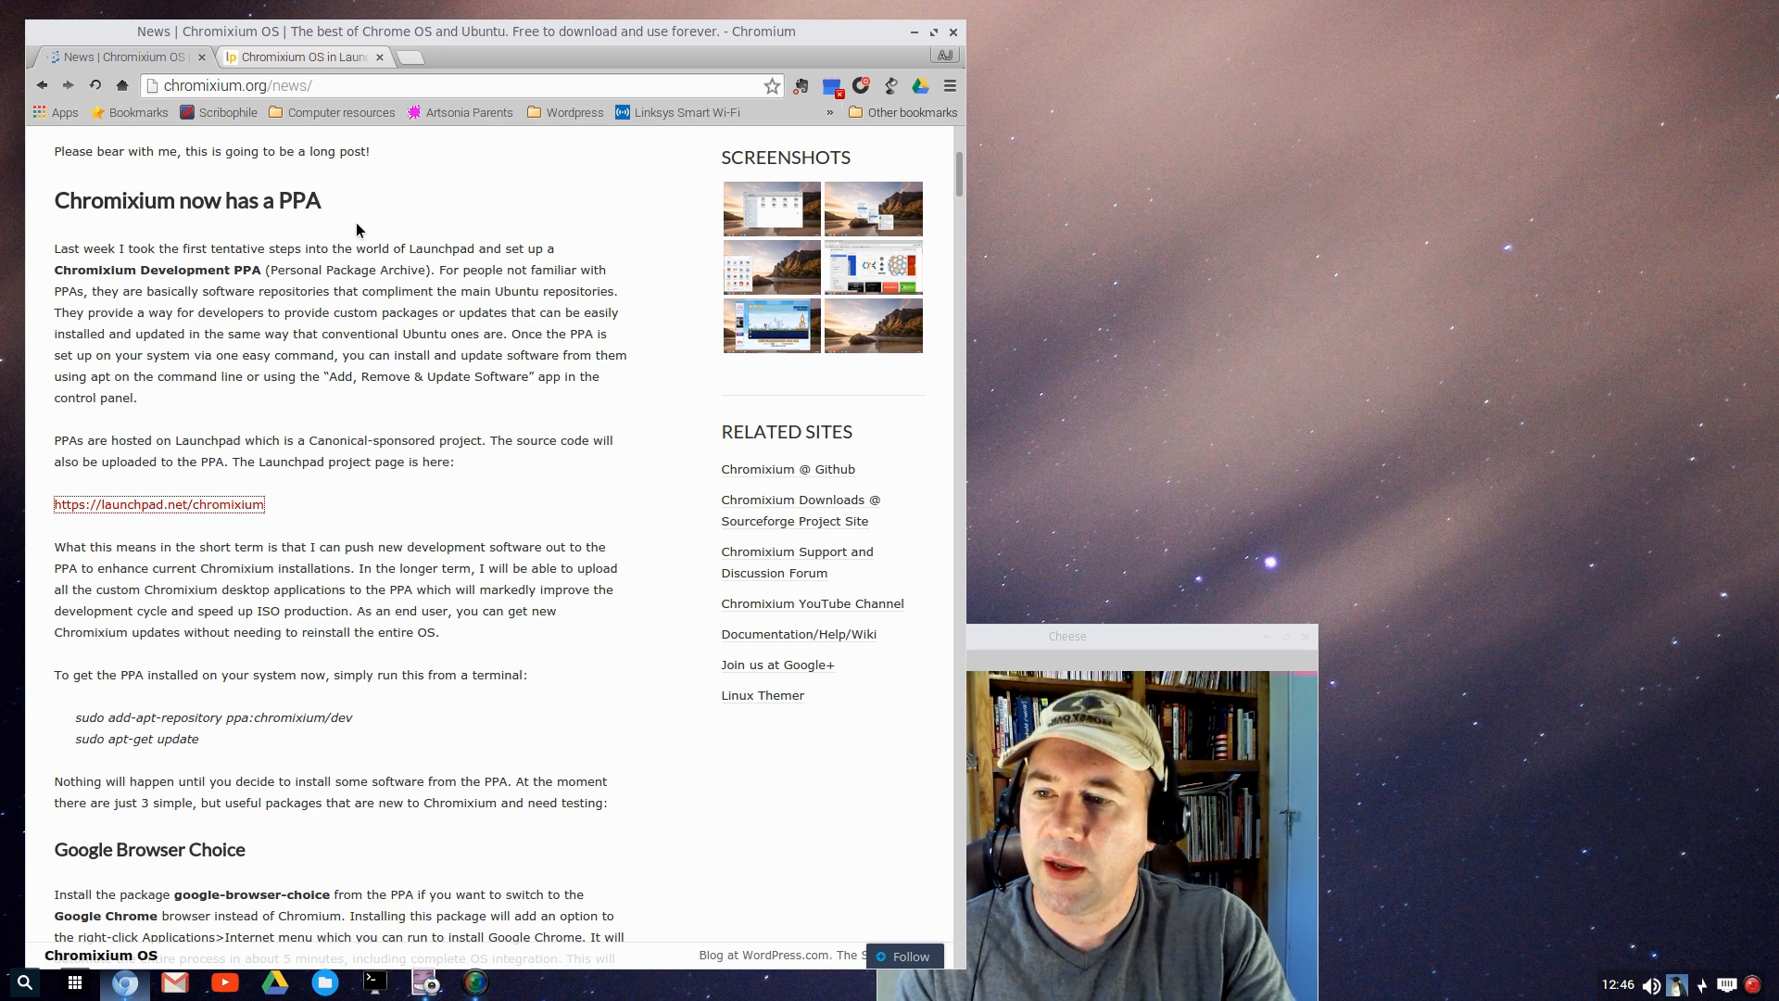
scroll(463, 516, down, 2)
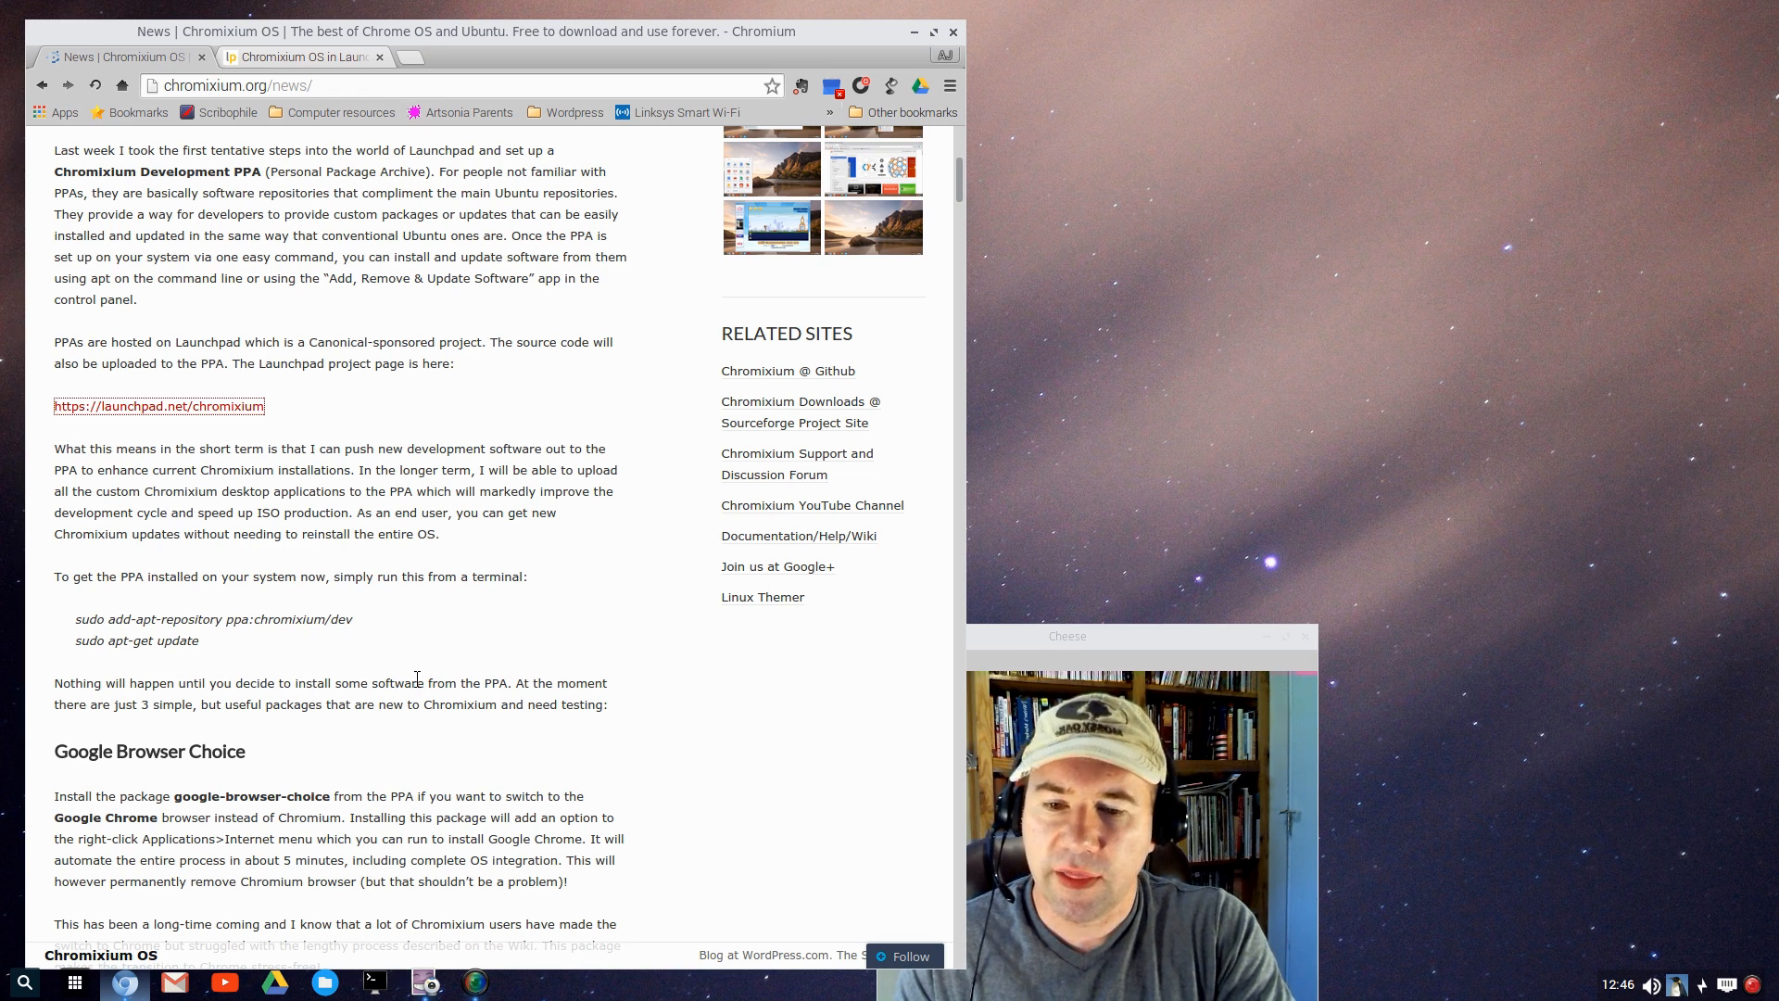
scroll(682, 701, down, 5)
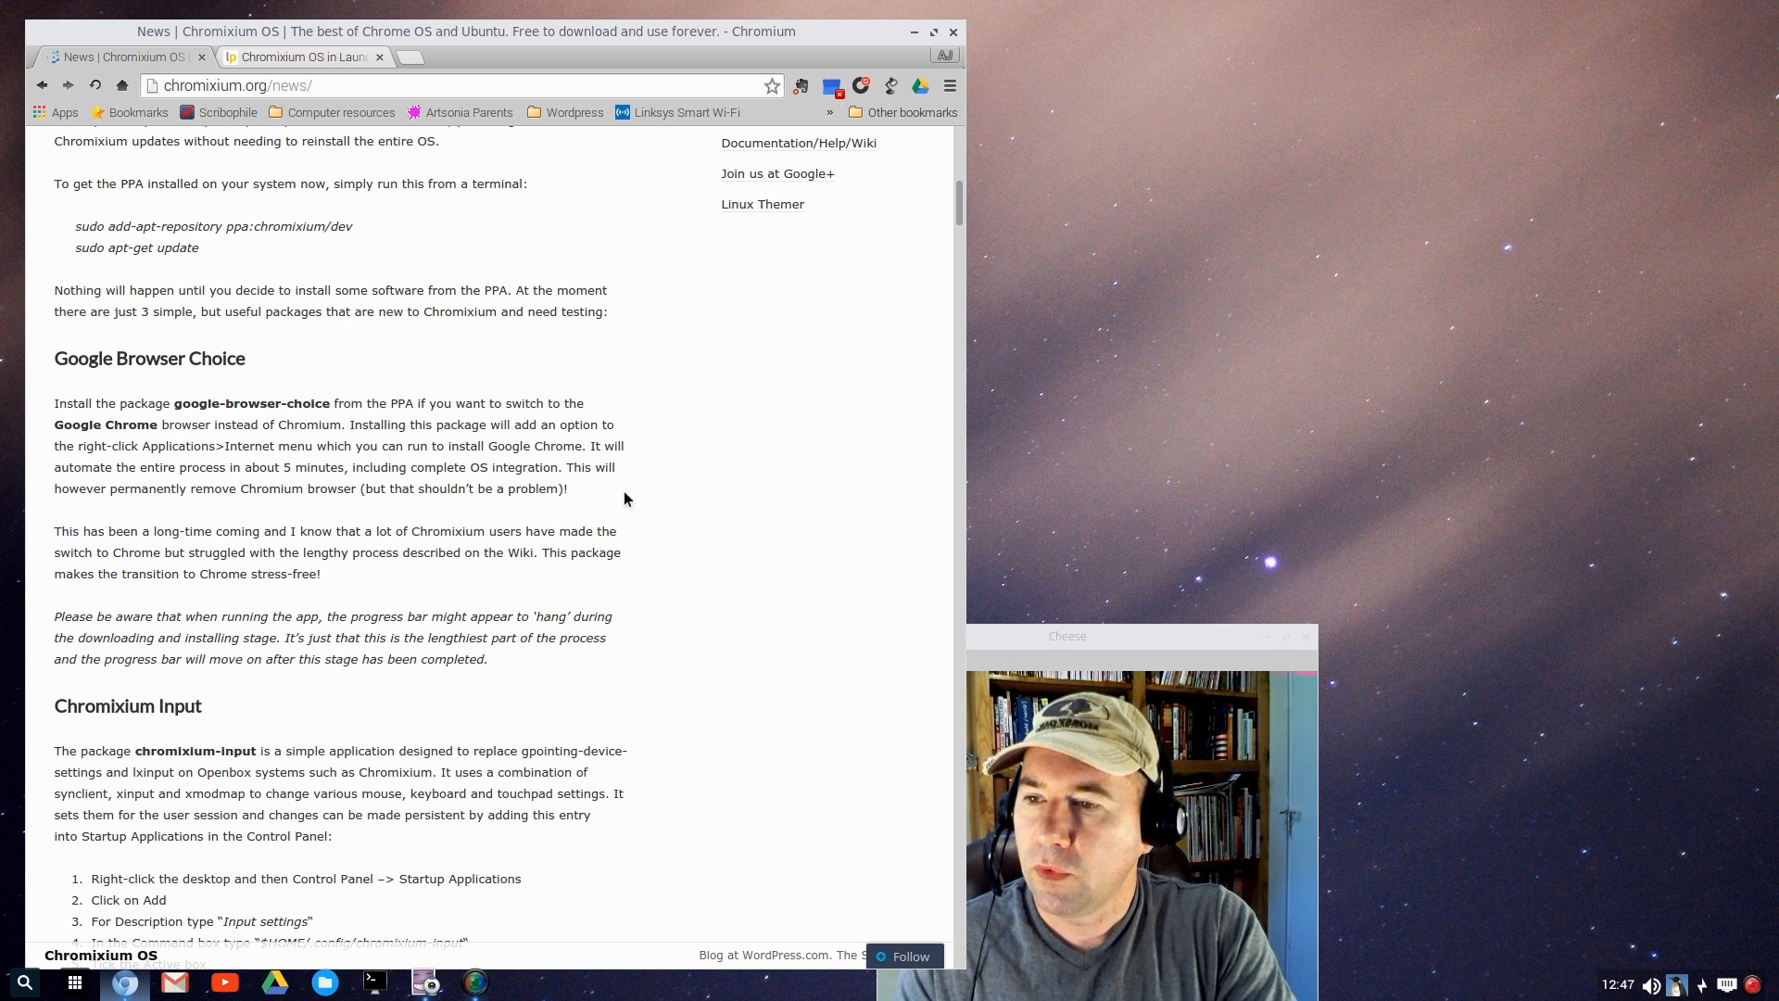
Review the Chromixium Input and Chromecast Daily Wallpaper sections of the news page
scroll(687, 663, down, 7)
scroll(695, 677, down, 2)
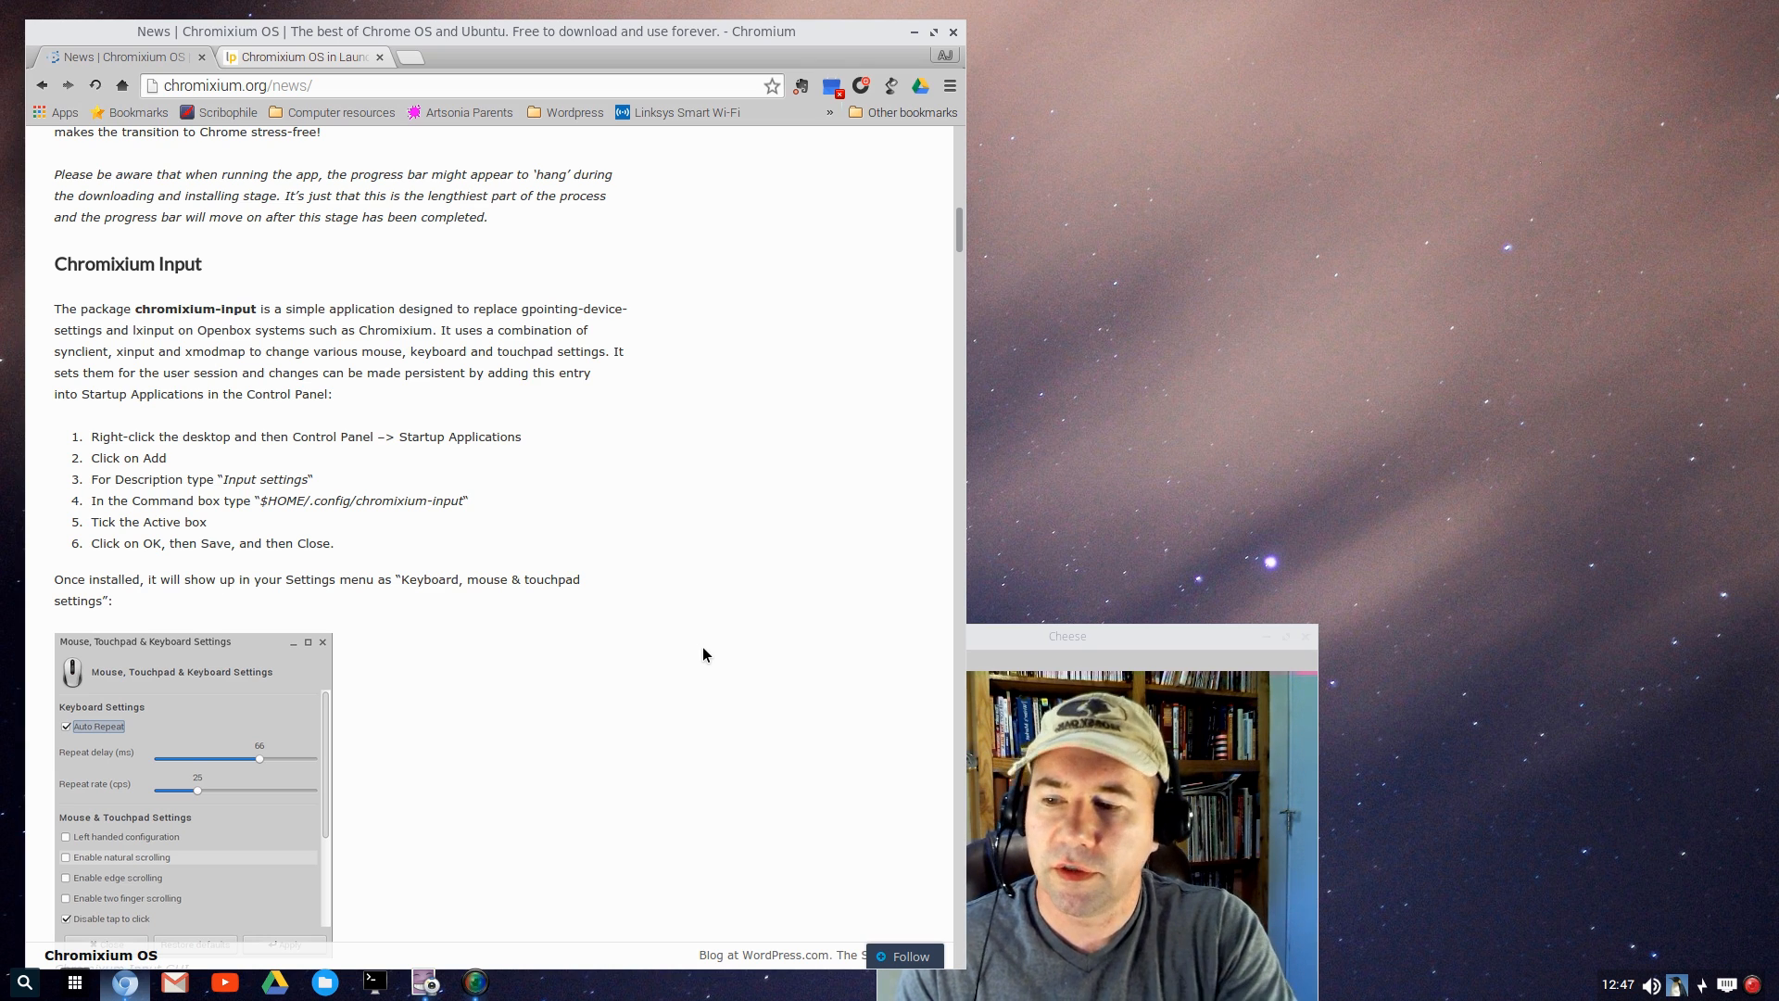
scroll(704, 655, down, 3)
scroll(704, 655, down, 6)
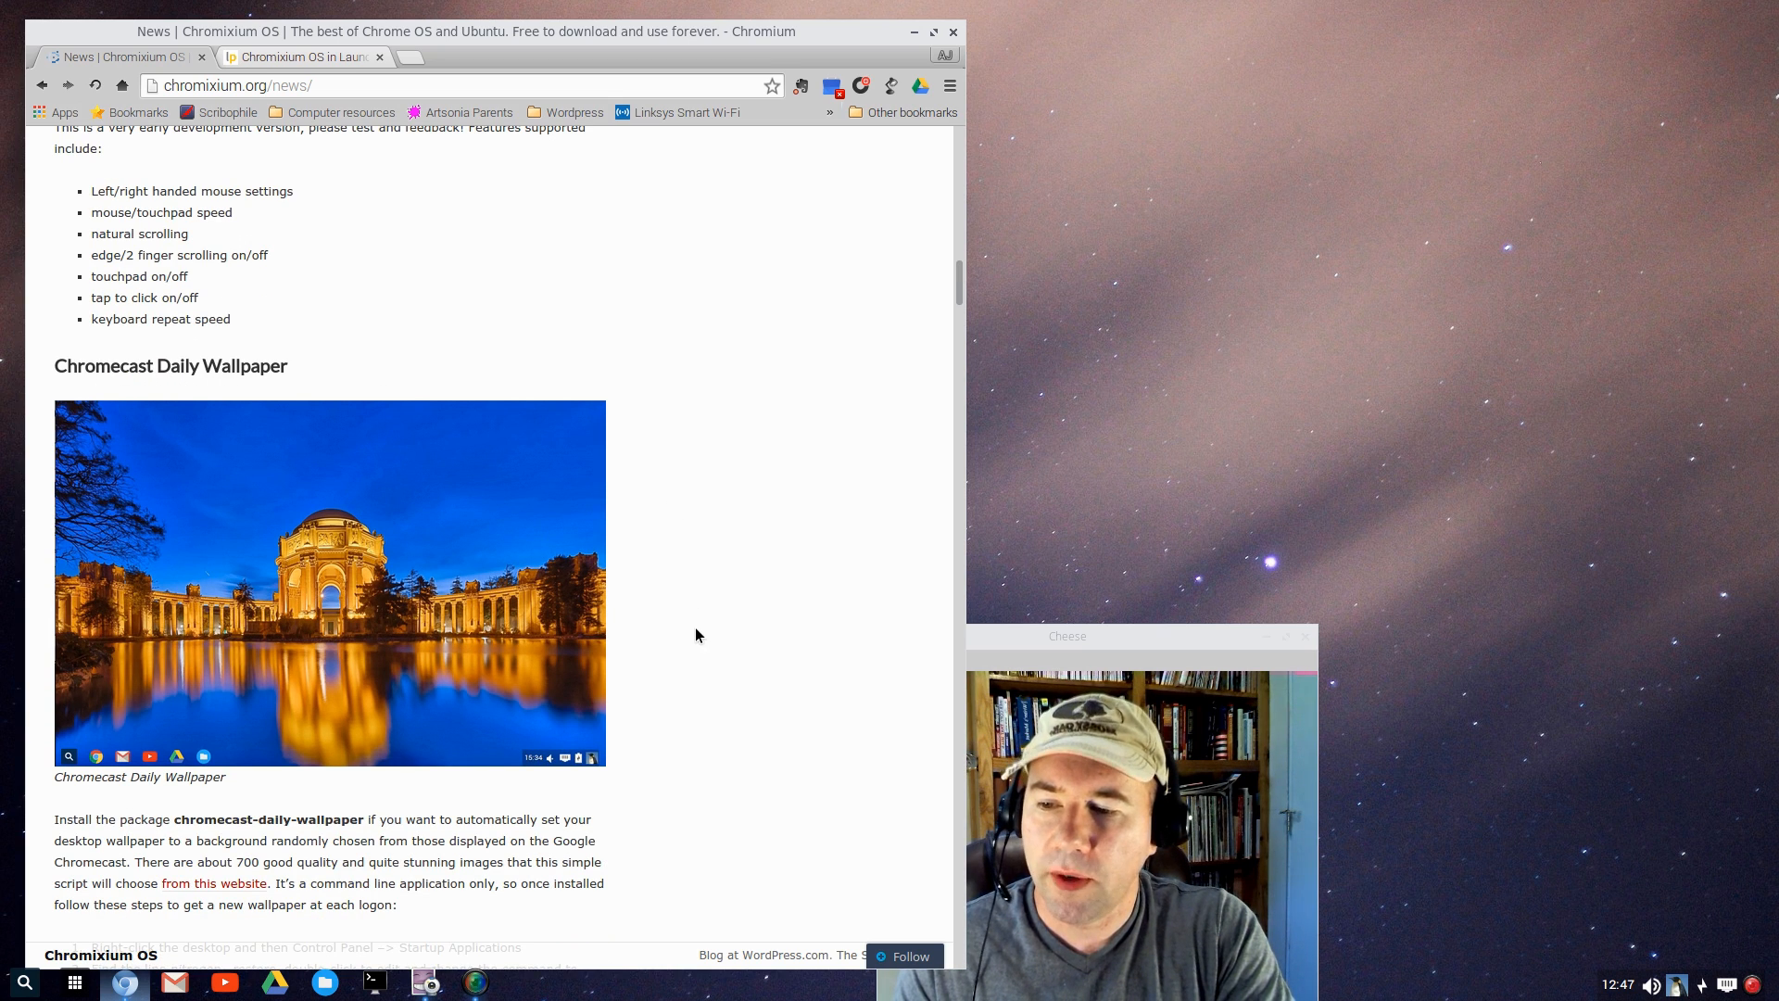
scroll(737, 639, down, 3)
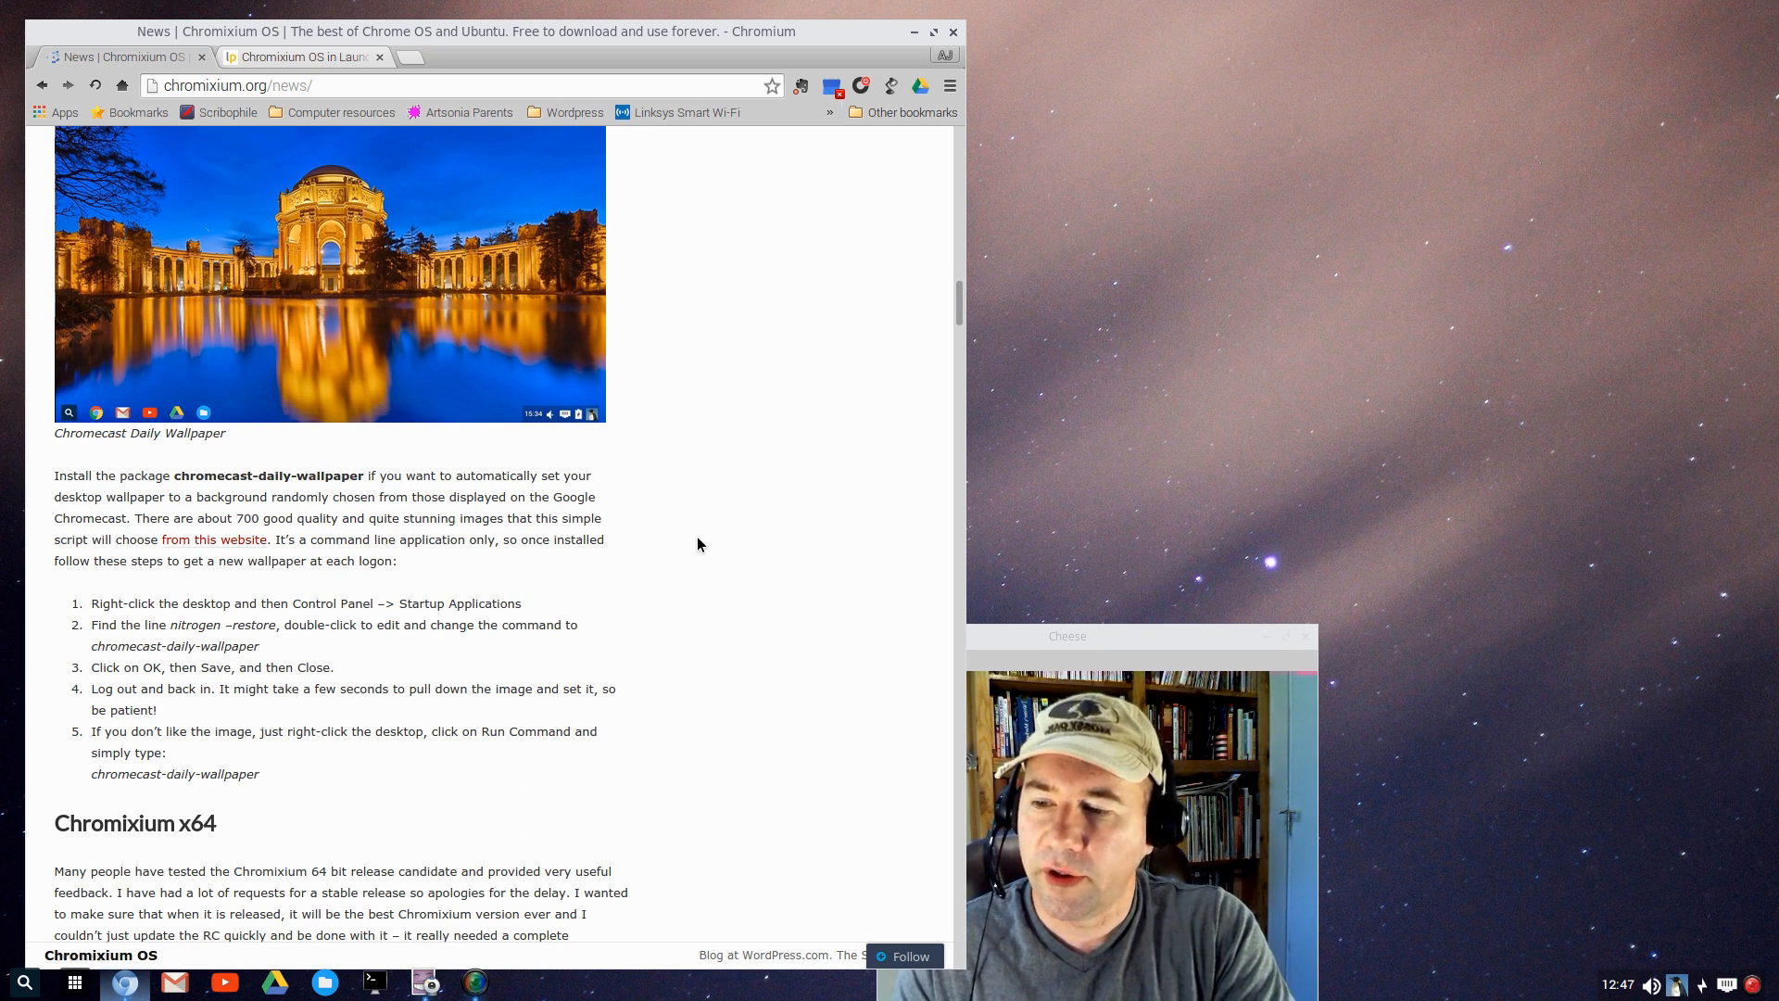
scroll(697, 537, down, 1)
scroll(699, 547, up, 10)
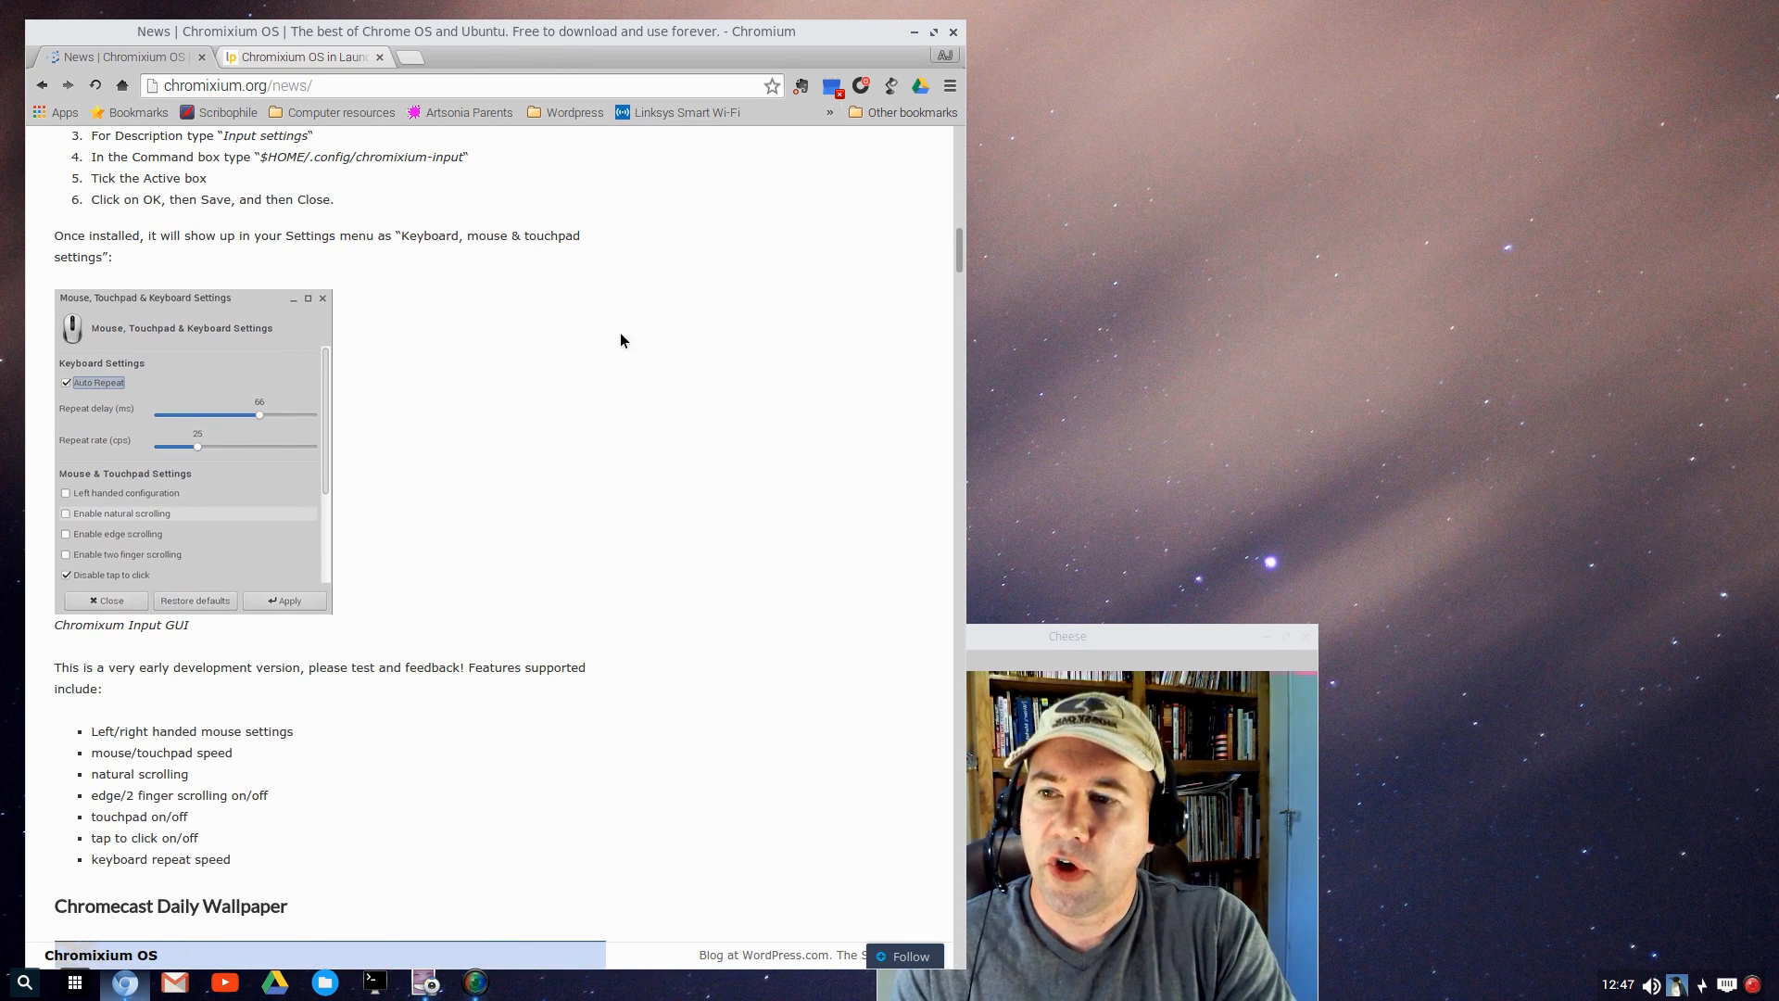
Read the Chromixium x64 and Roadmap sections of the news page, and minimize the browser window
scroll(714, 602, down, 10)
scroll(743, 587, down, 6)
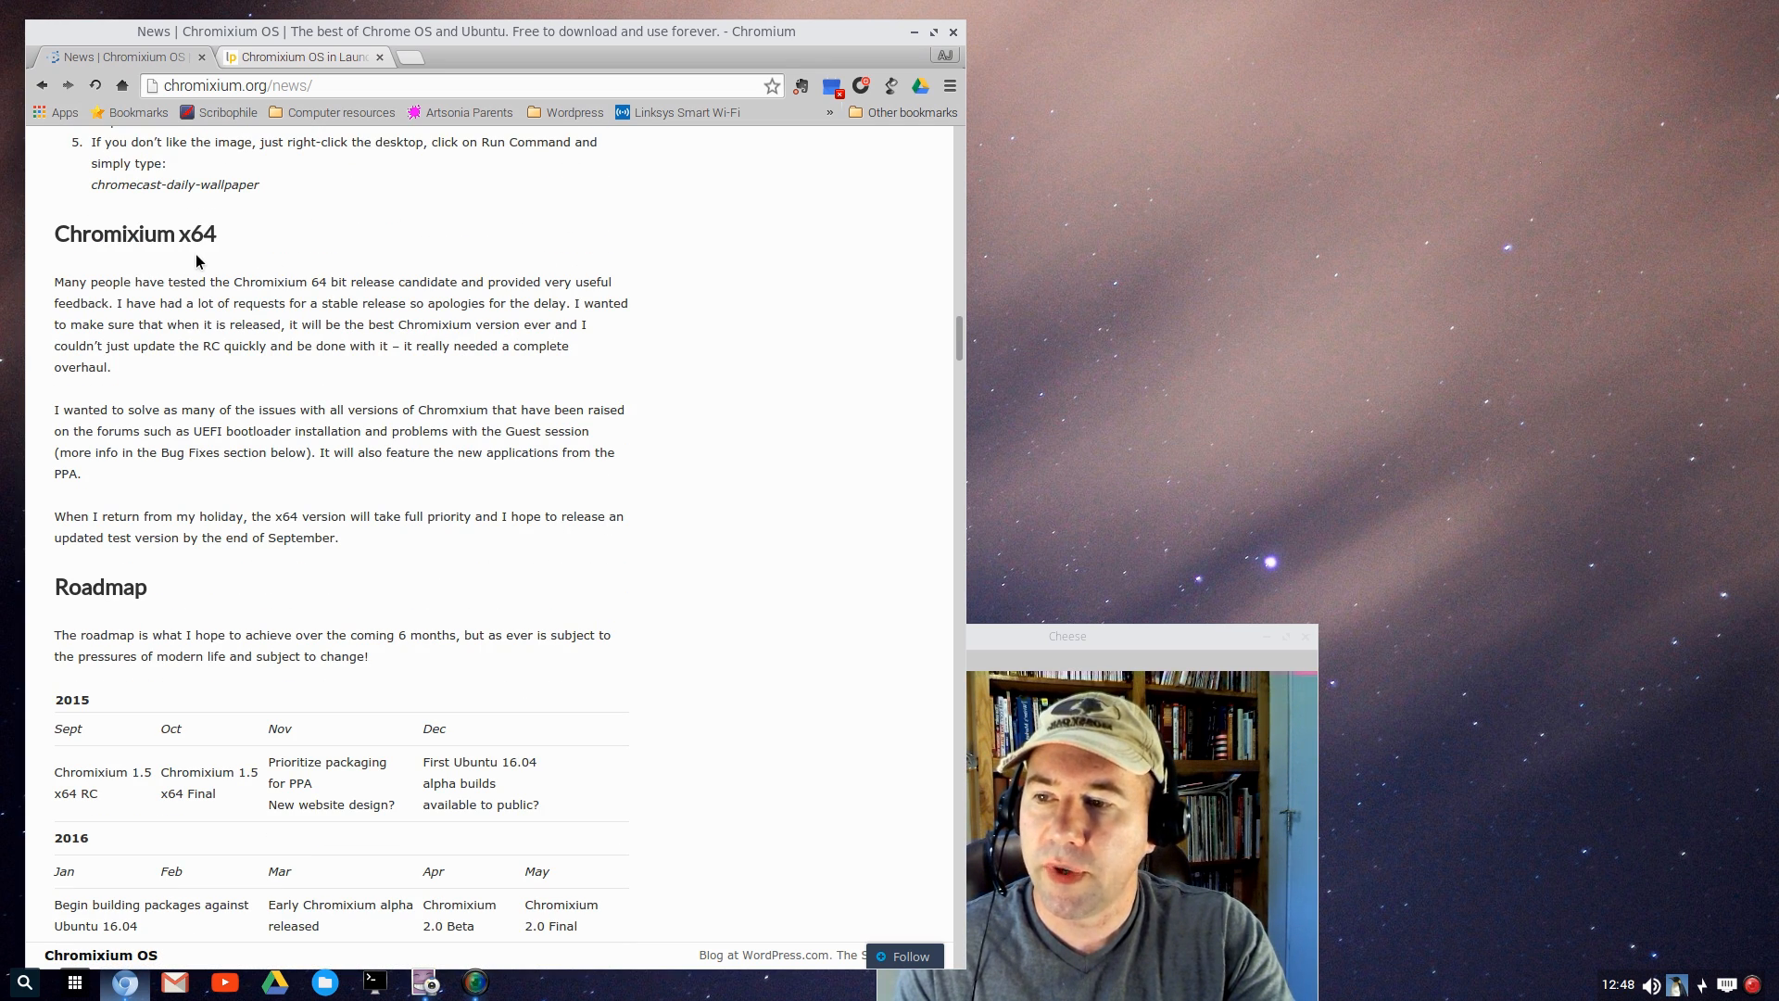
scroll(821, 604, down, 4)
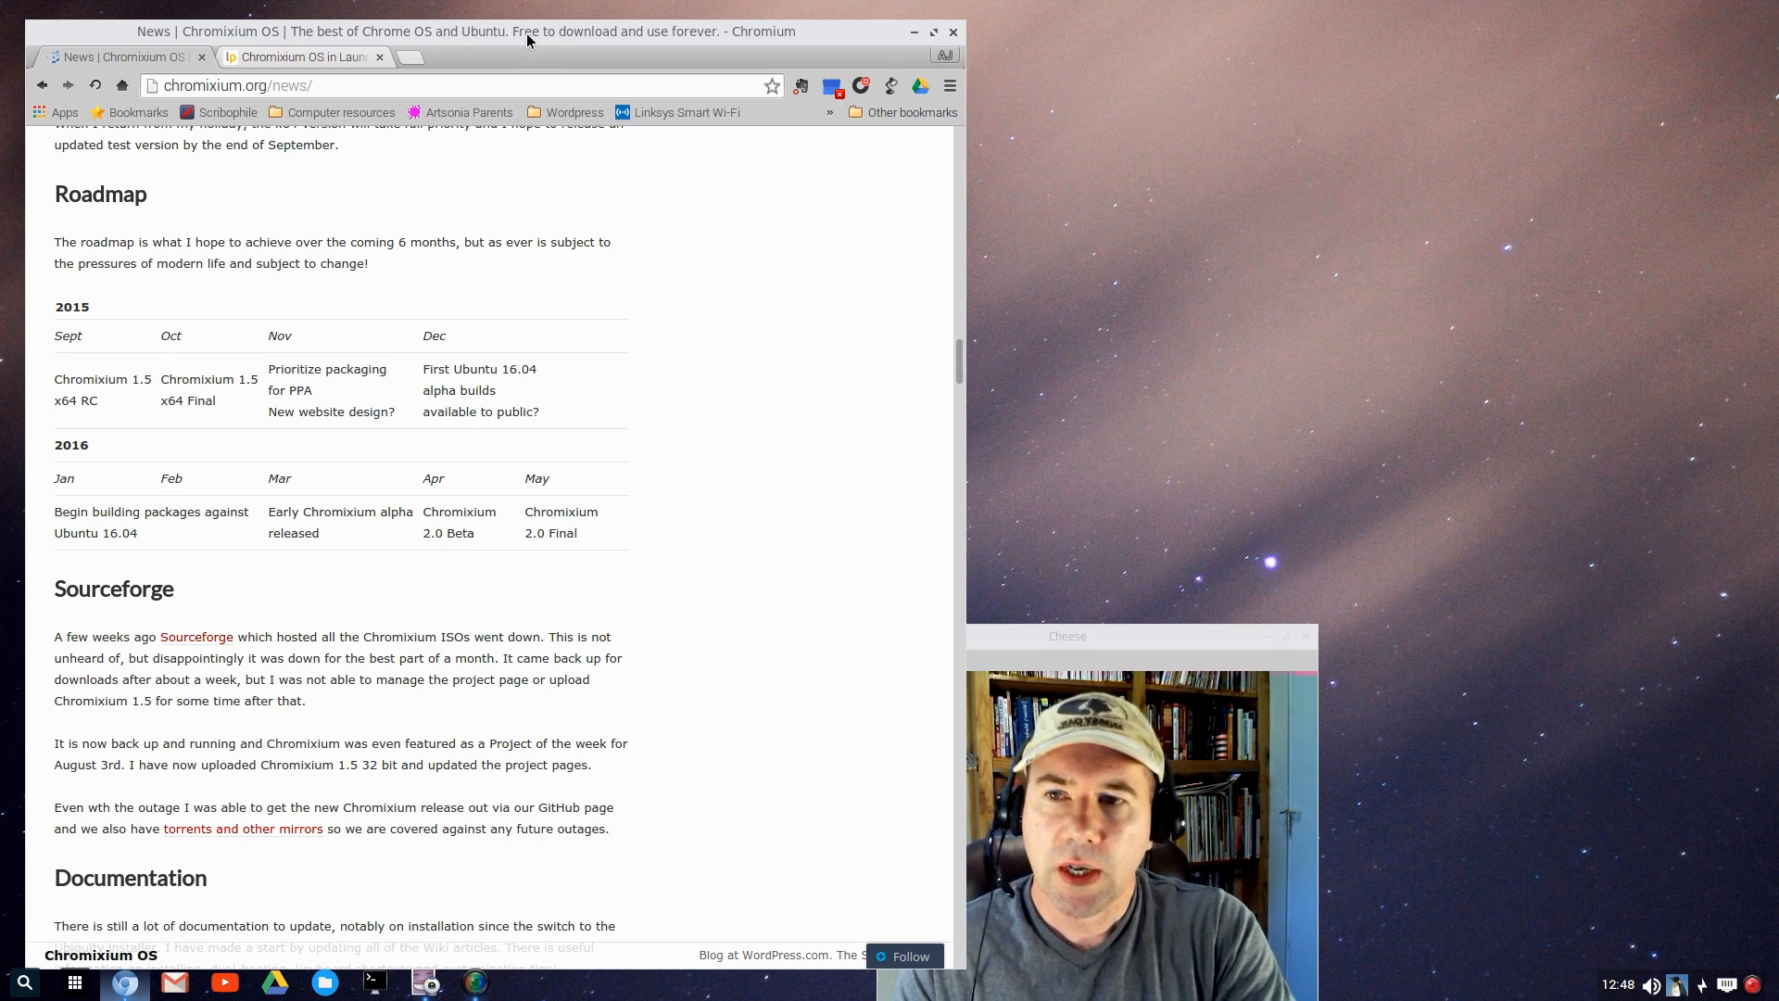
key(alt+minus)
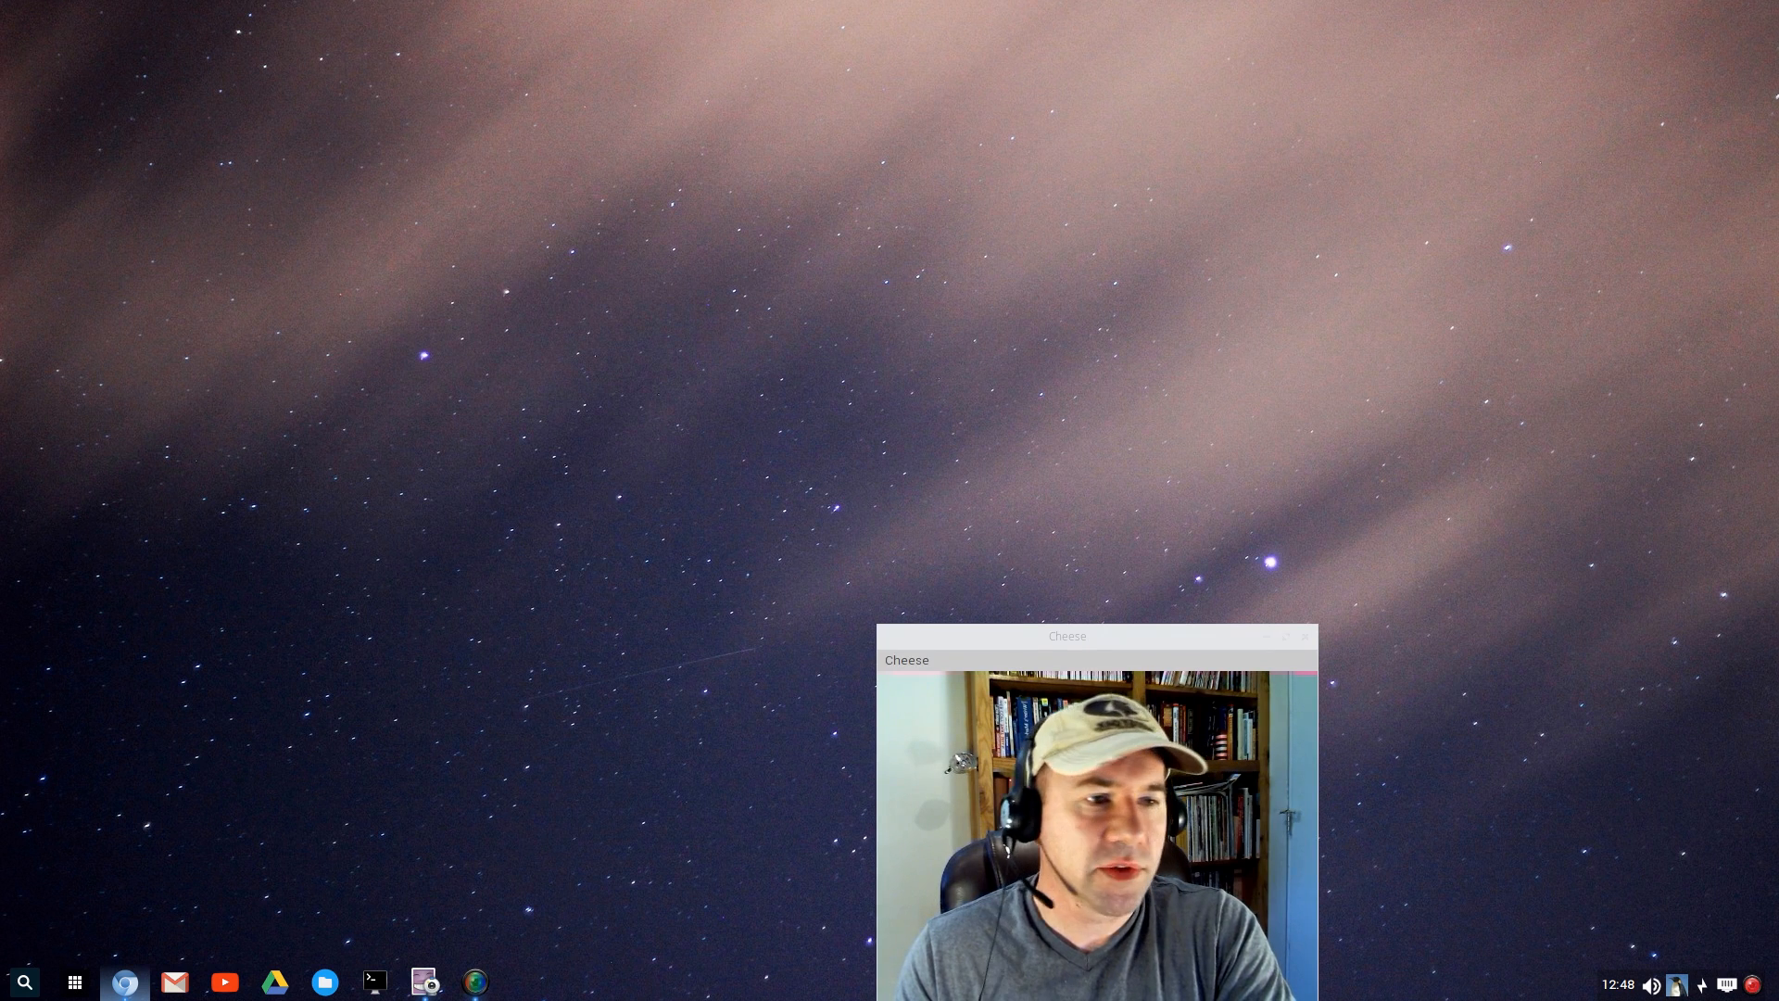